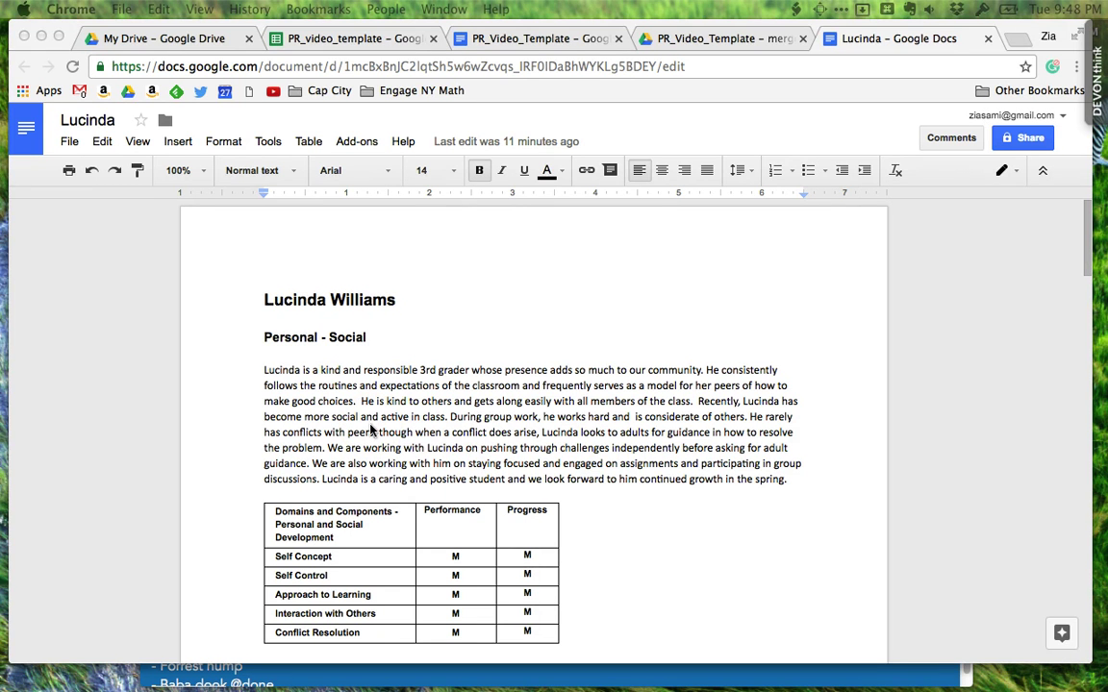
# Step: Examine the student's report card document, covering the Personal - Social and Literacy comments and their grade tables
pyautogui.click(435, 437)
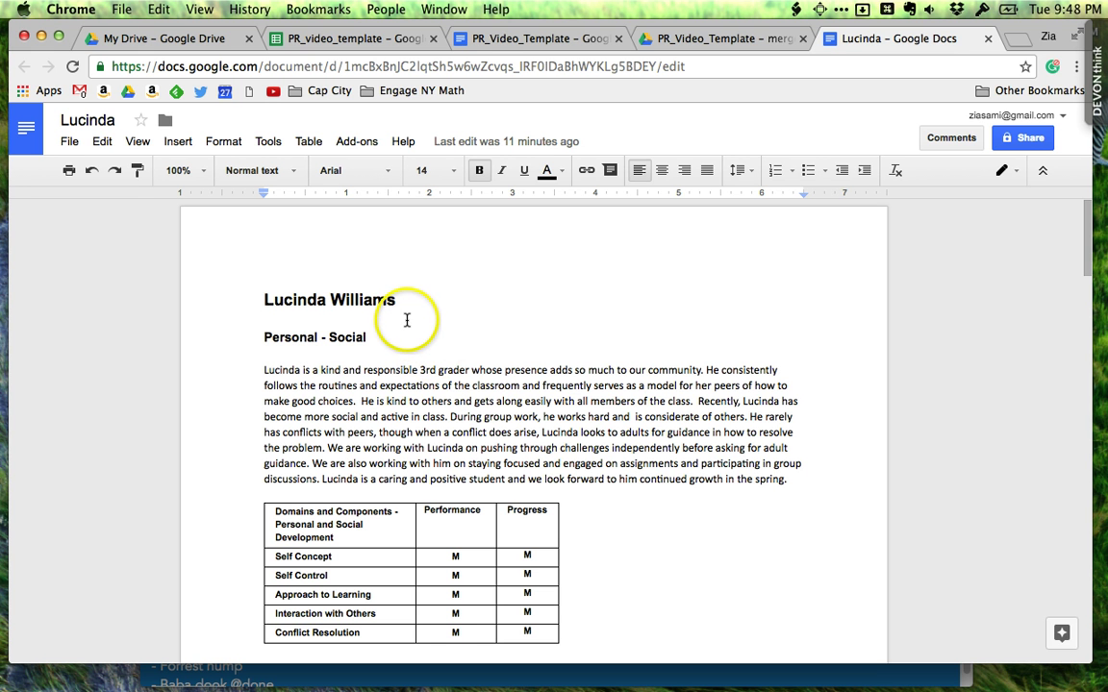
pyautogui.scroll(-3, 352, 389)
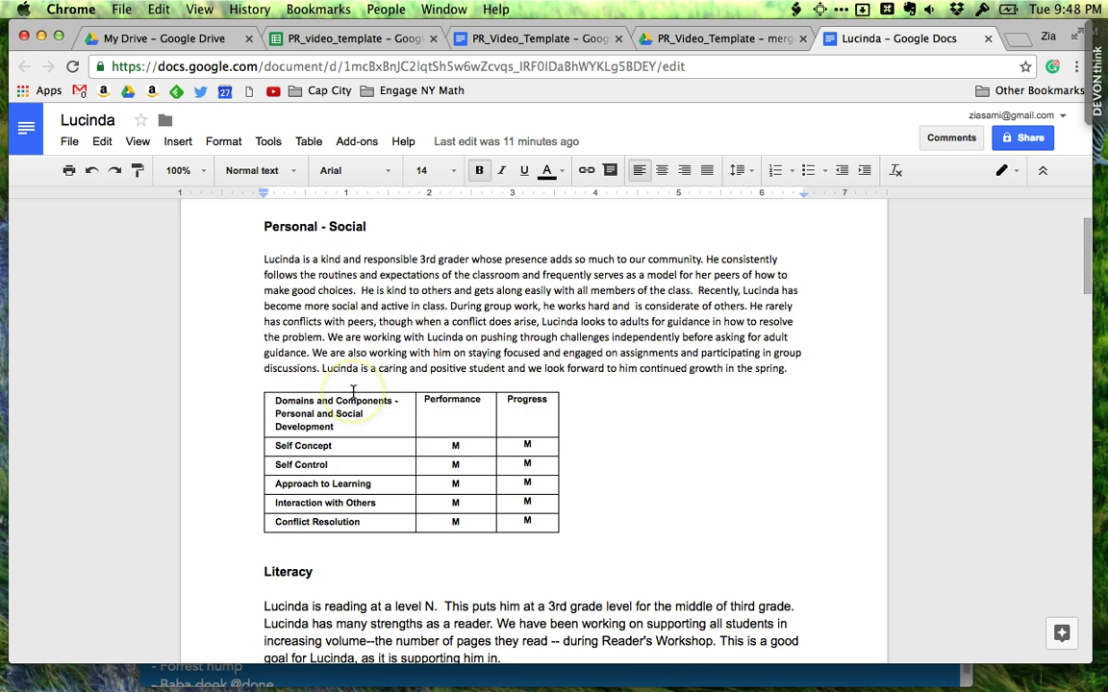
pyautogui.scroll(-5, 352, 390)
pyautogui.scroll(-5, 353, 391)
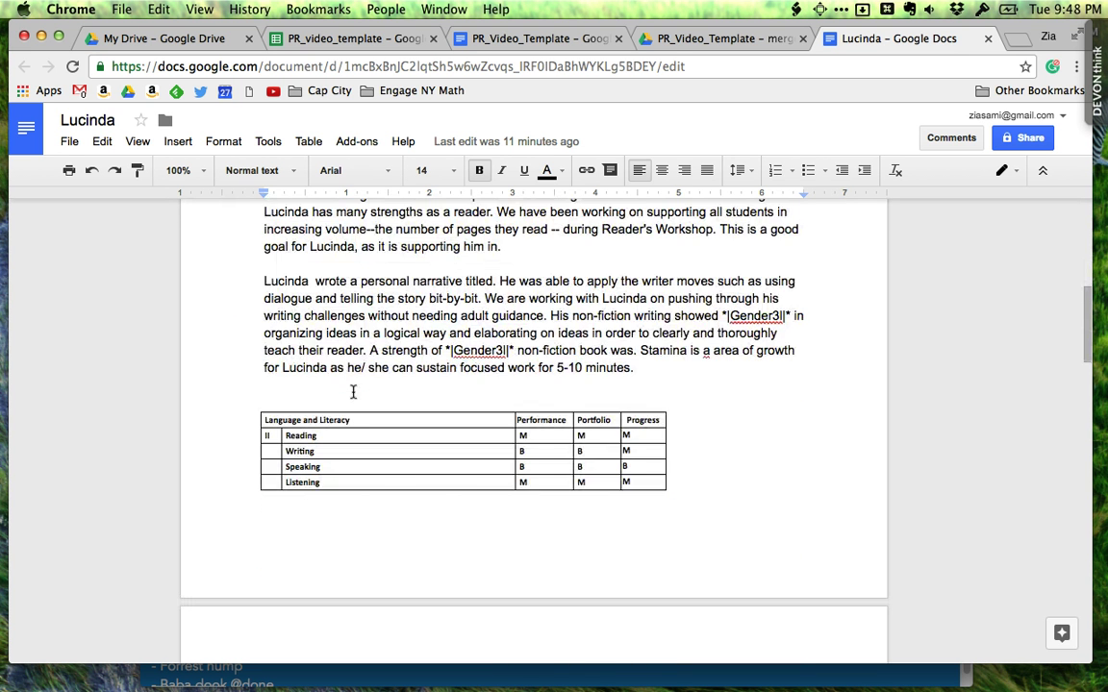
pyautogui.scroll(13, 353, 391)
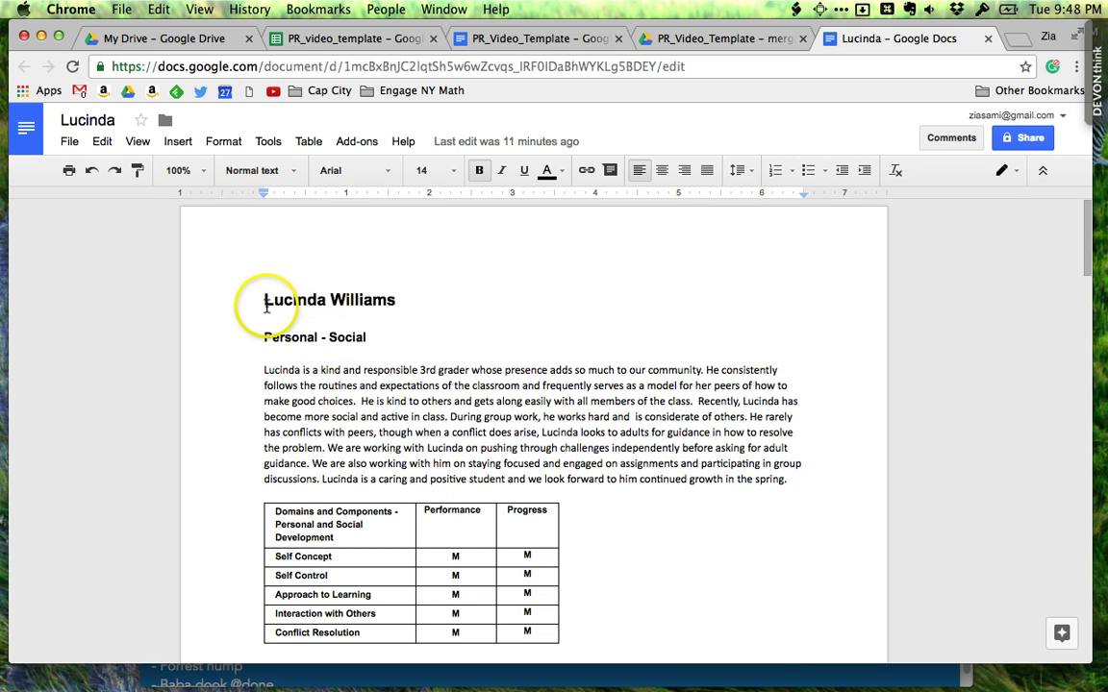
pyautogui.moveTo(265, 303); pyautogui.dragTo(438, 331)
pyautogui.click(439, 334)
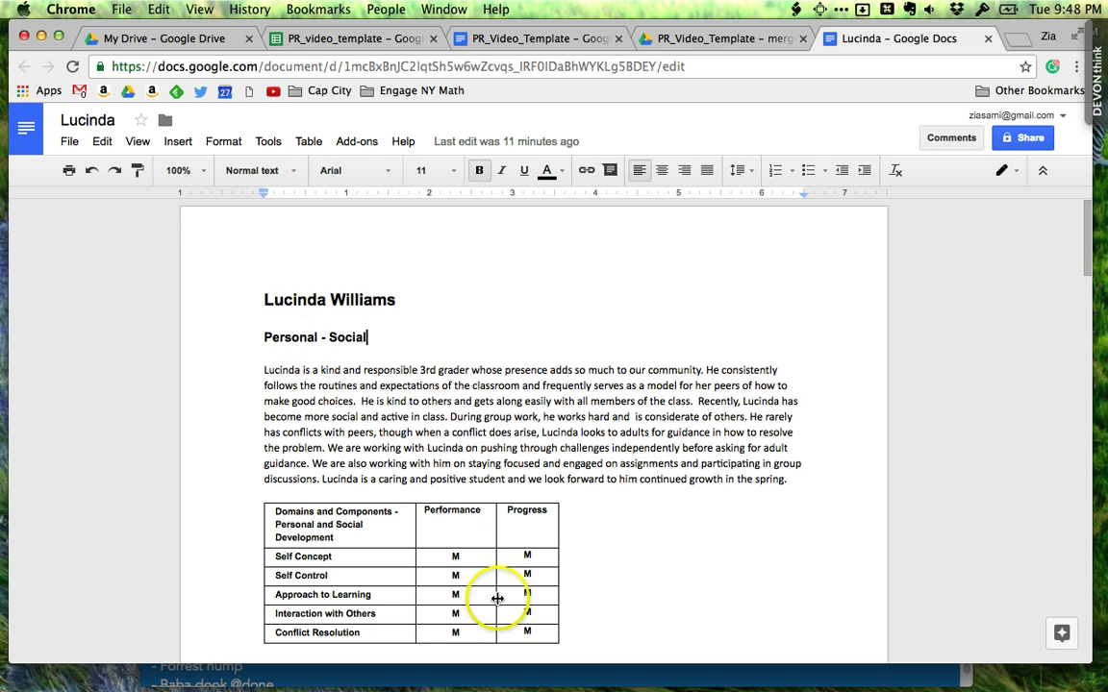
pyautogui.scroll(-5, 497, 598)
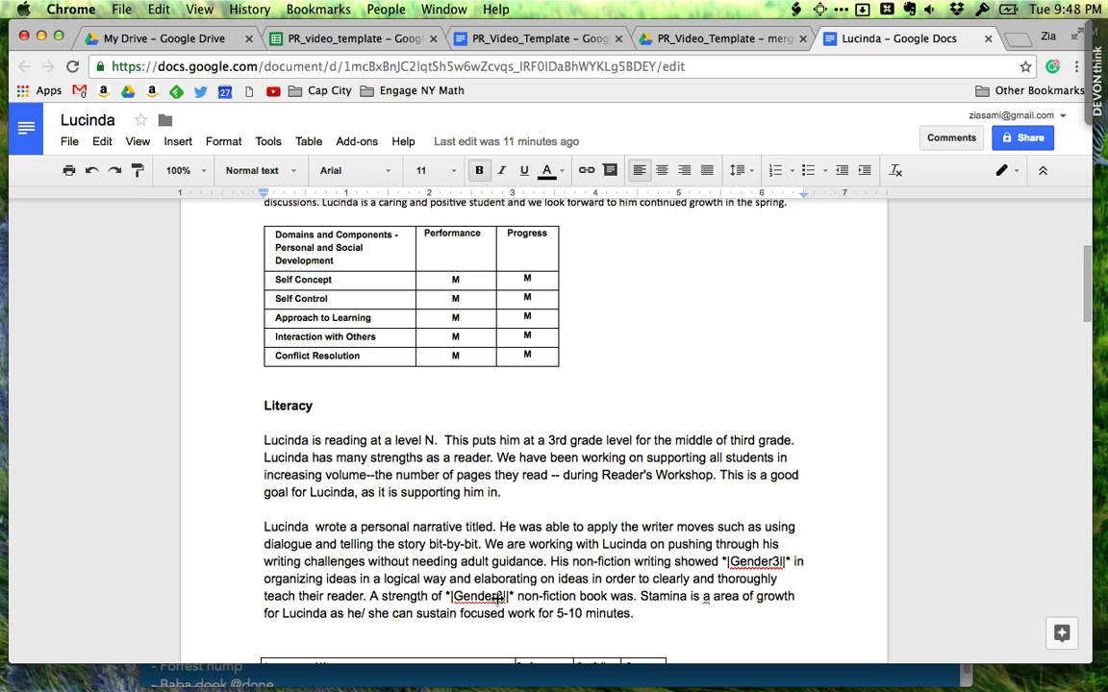
pyautogui.scroll(5, 497, 597)
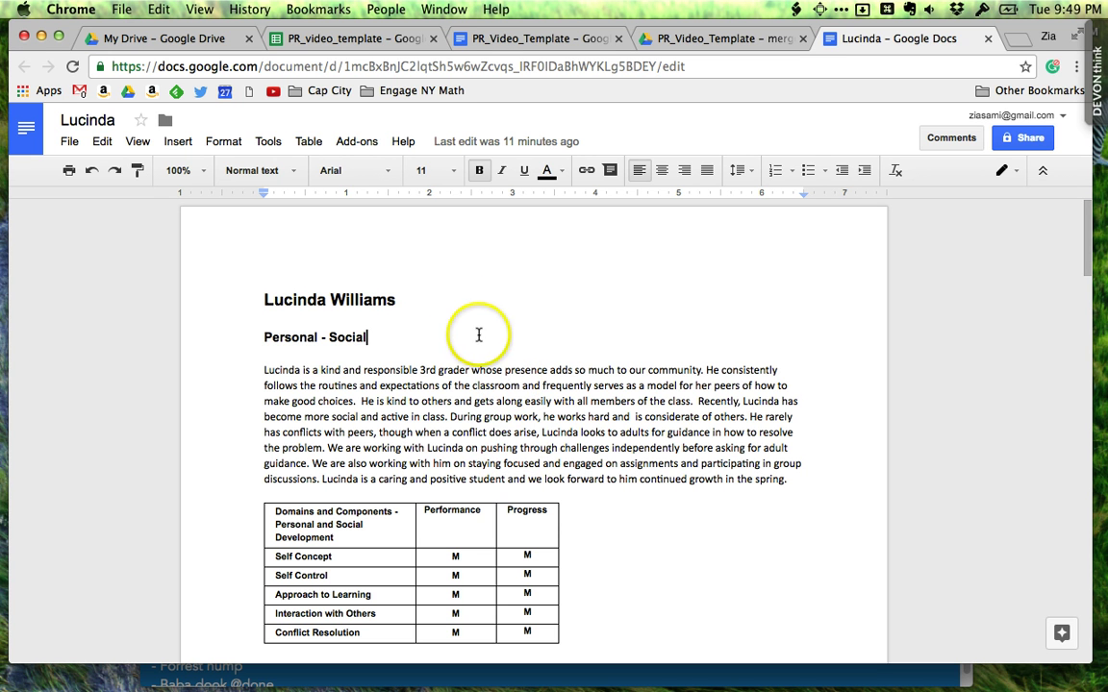
# Step: Rename the report card document as Report Card Template
pyautogui.click(106, 116)
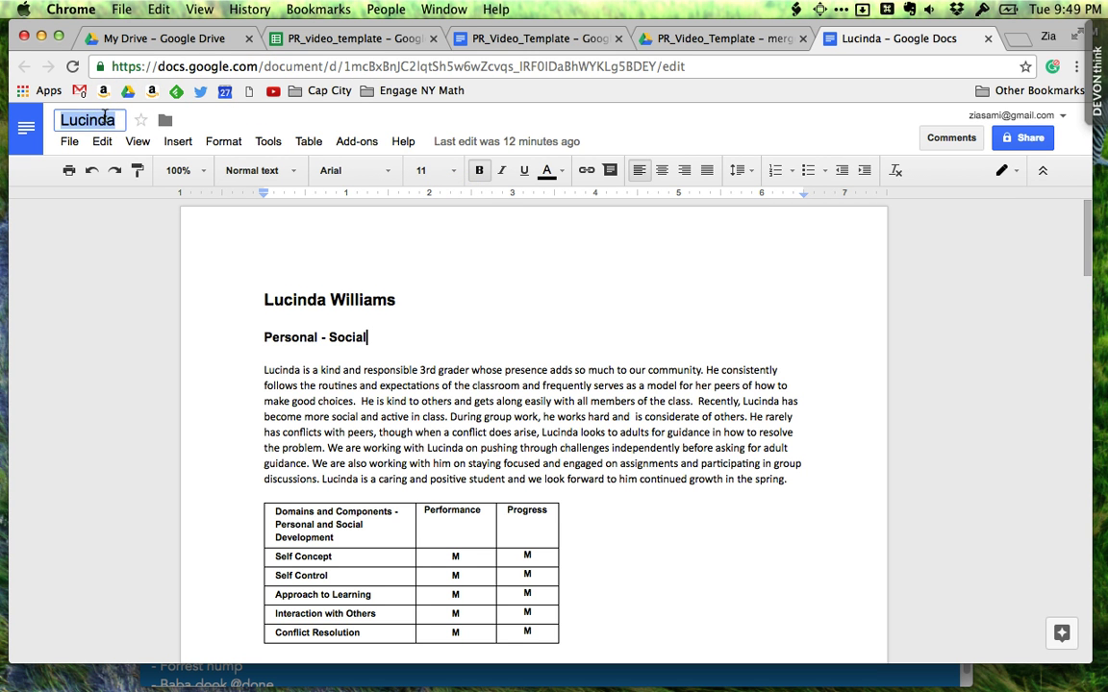
pyautogui.write('Report Card ')
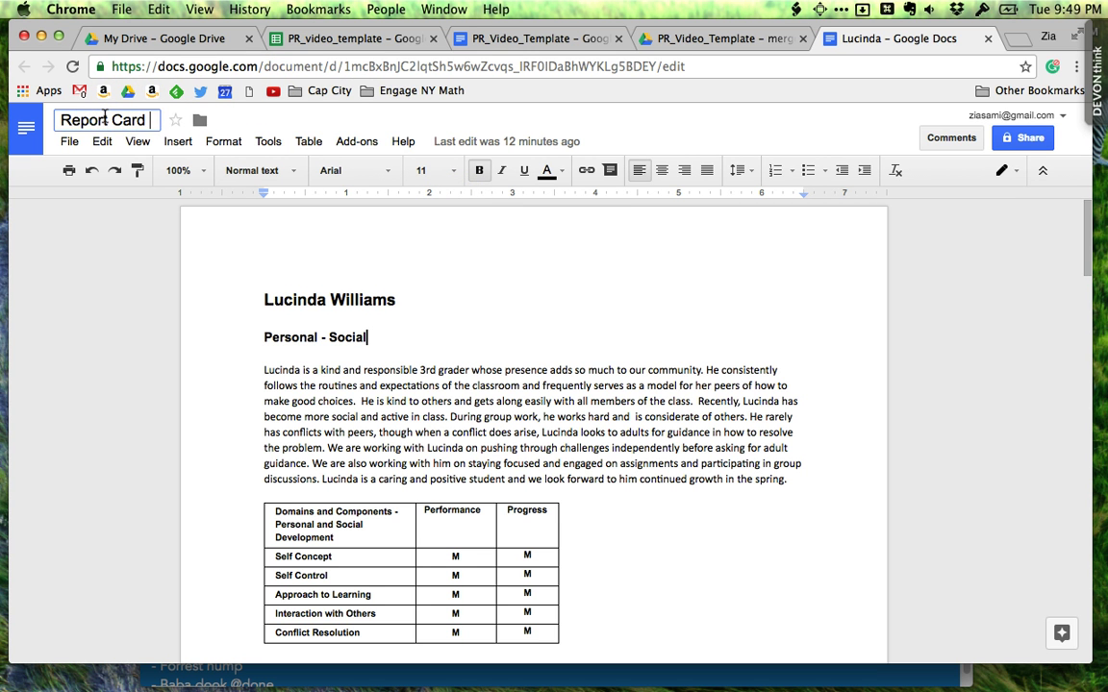
pyautogui.write('Template')
pyautogui.press('Return')
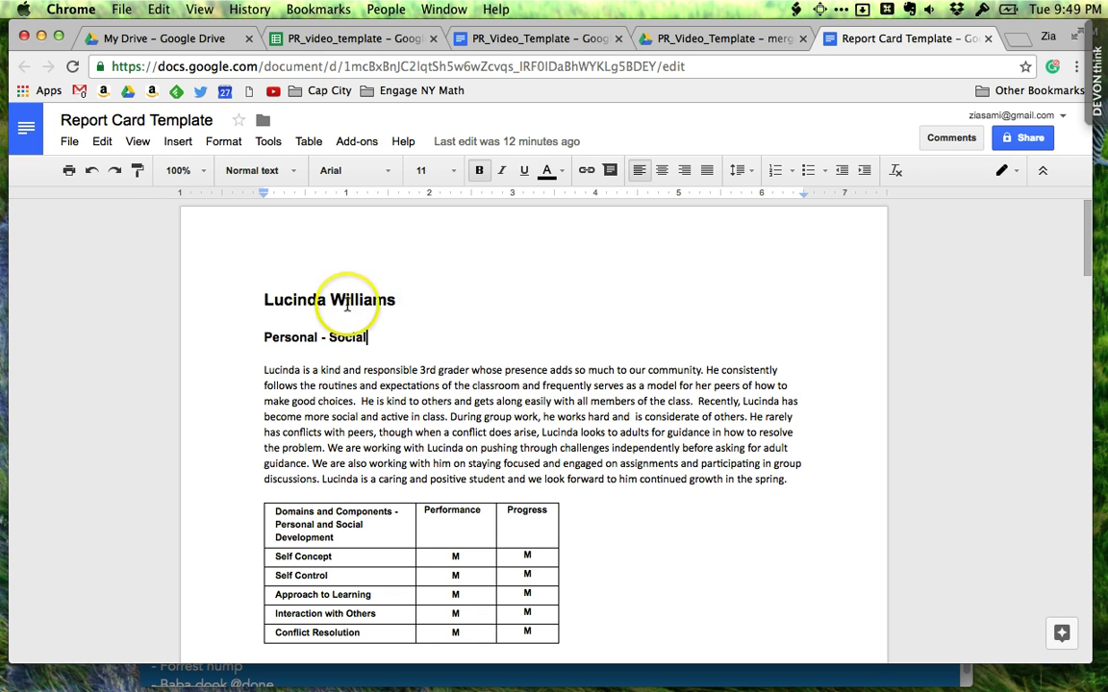
pyautogui.moveTo(256, 300); pyautogui.dragTo(458, 290)
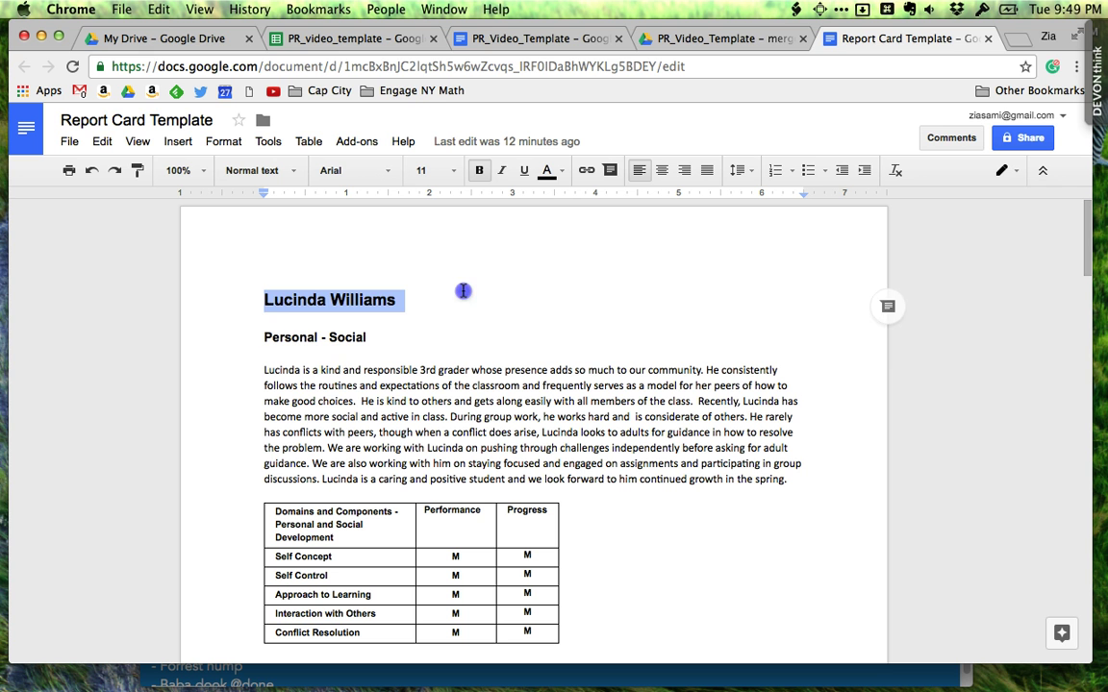
pyautogui.click(460, 290)
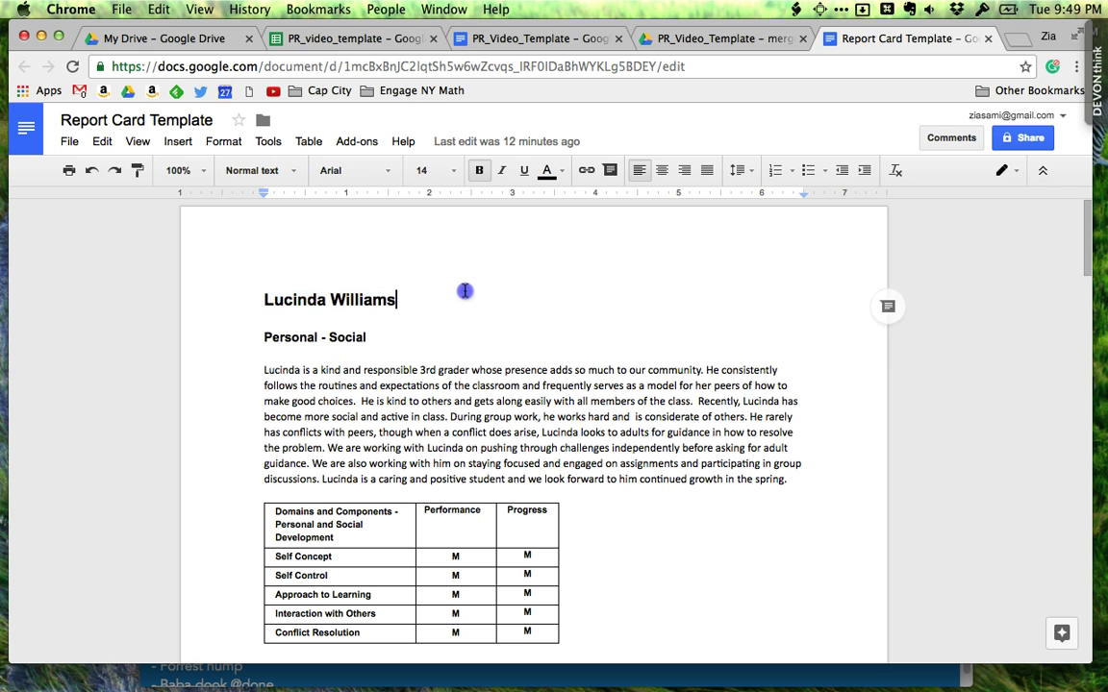
pyautogui.click(320, 298)
pyautogui.click(327, 297)
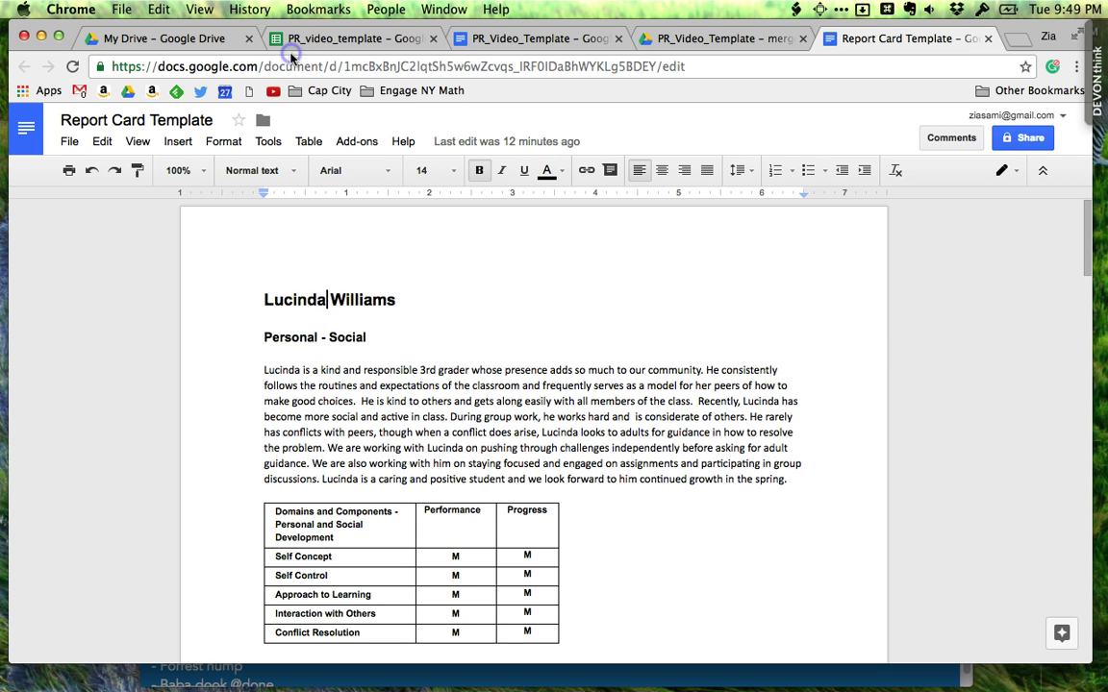
# Step: Switch to Google Drive and create a new blank Google Sheets spreadsheet in My Drive
pyautogui.click(236, 39)
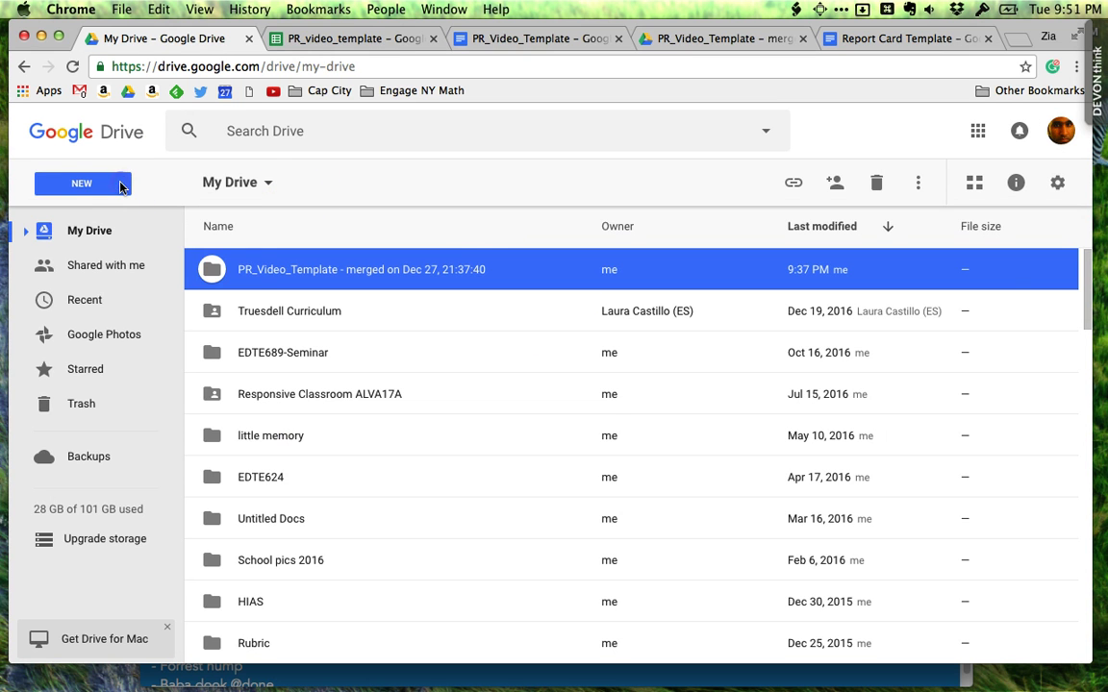
pyautogui.click(119, 188)
pyautogui.click(130, 359)
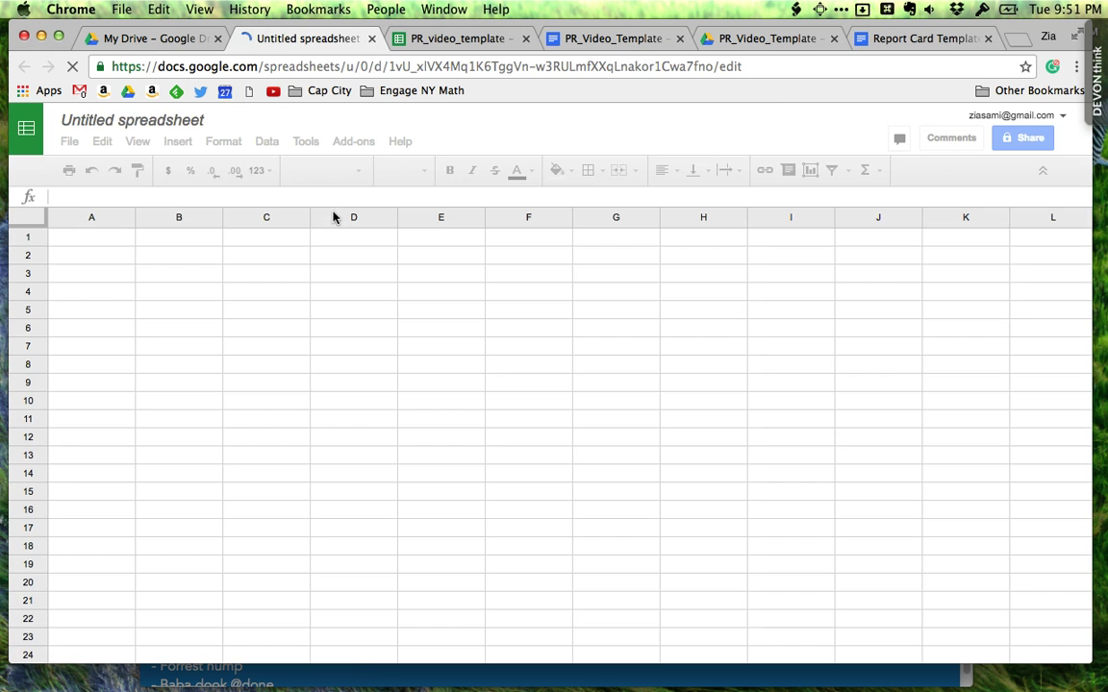
# Step: Name the new spreadsheet Report Card Data
pyautogui.click(147, 120)
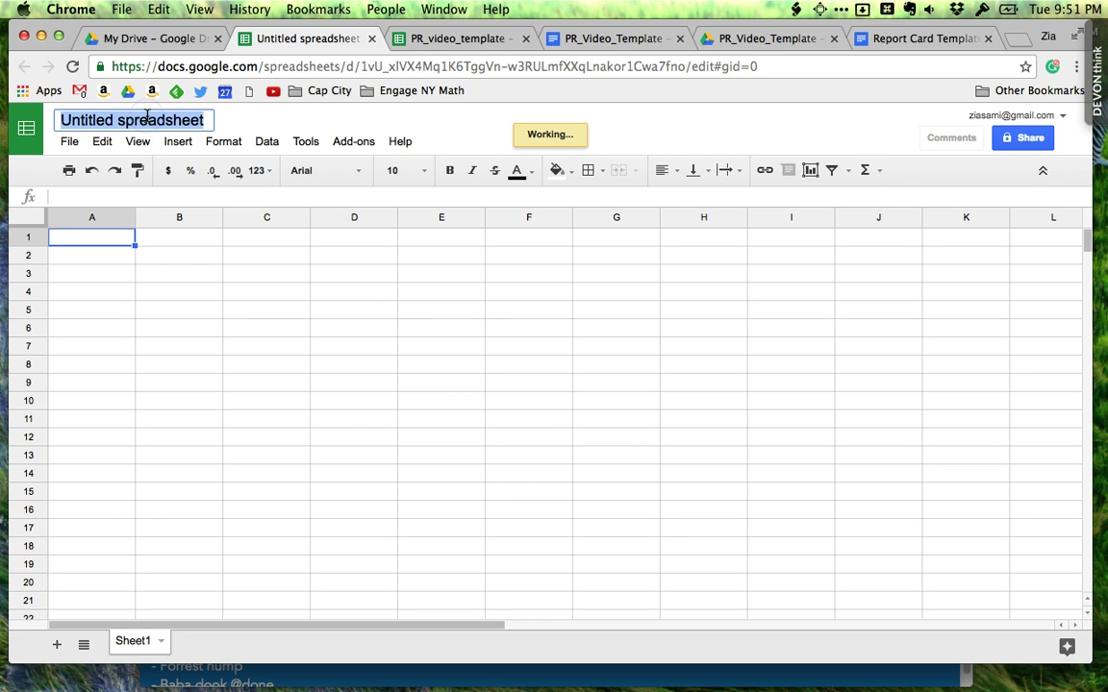
pyautogui.write('Retp')
pyautogui.press('BackSpace')
pyautogui.press('BackSpace')
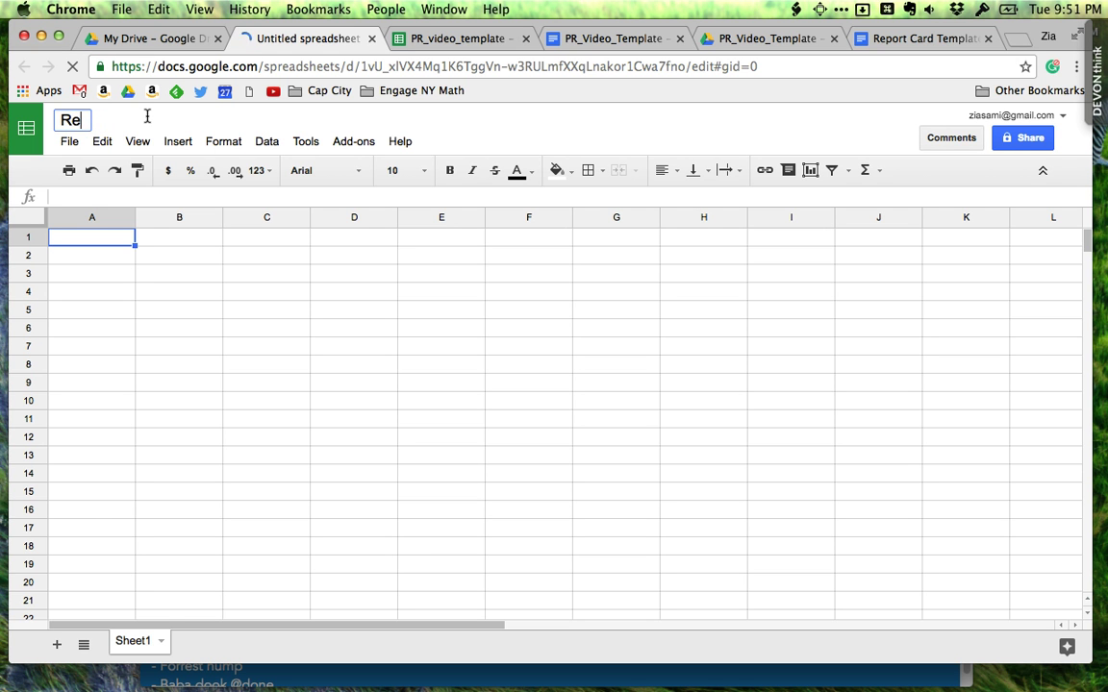
pyautogui.write('port Caa')
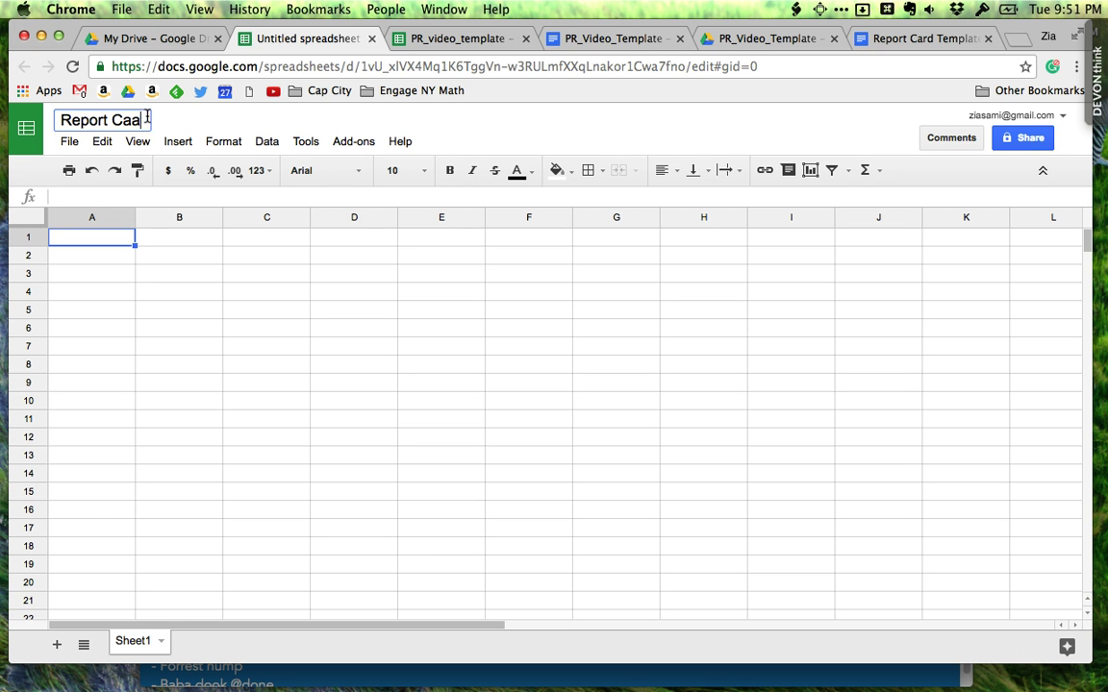
pyautogui.write('r Dataz')
pyautogui.press('Return')
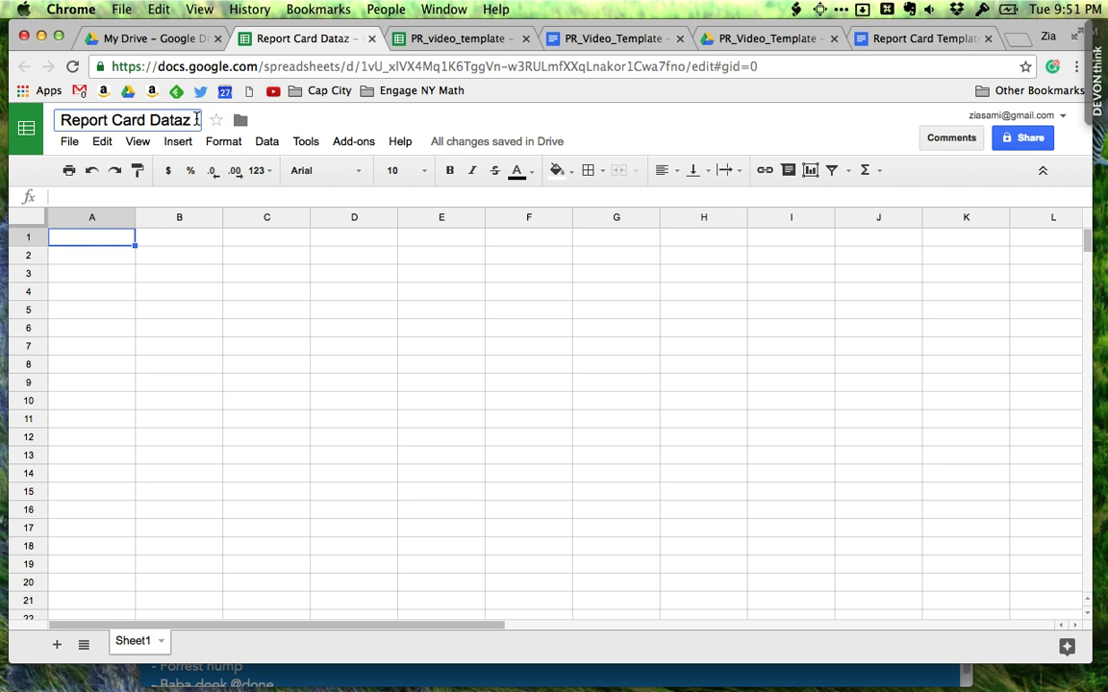
pyautogui.press('BackSpace')
pyautogui.press('Return')
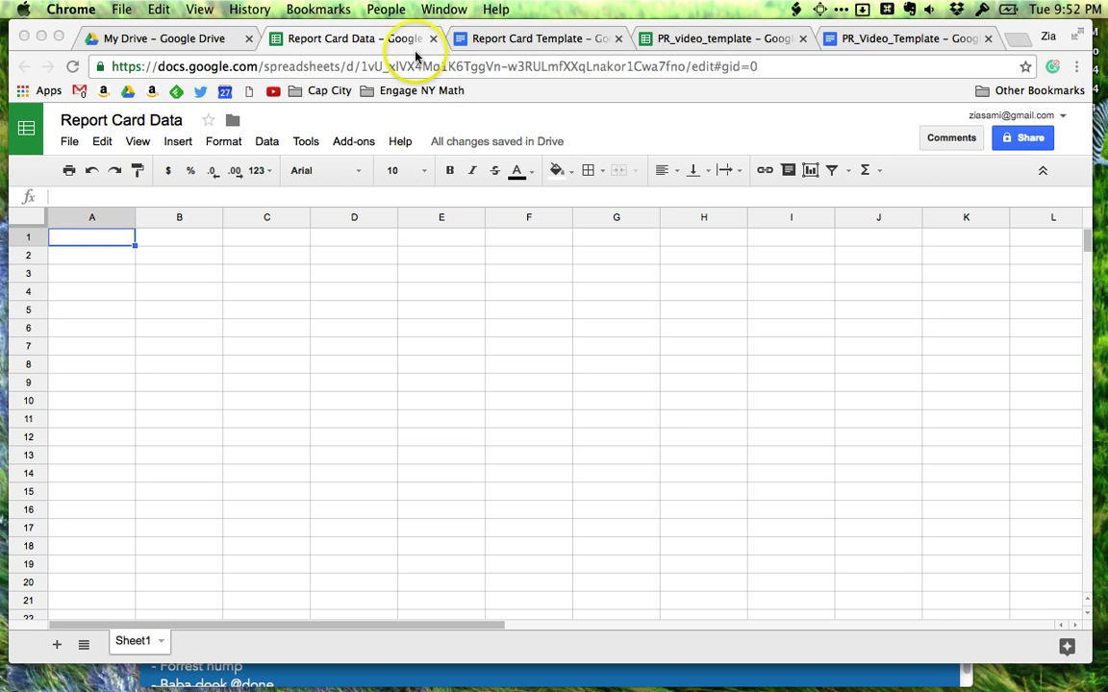
pyautogui.click(415, 51)
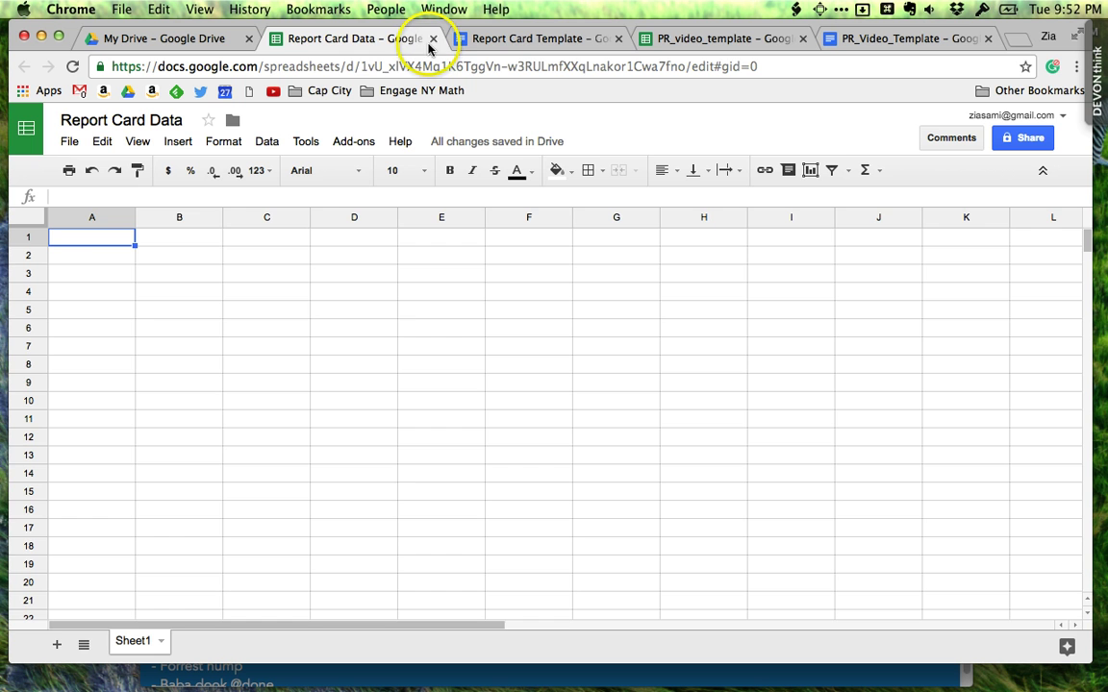
pyautogui.click(485, 38)
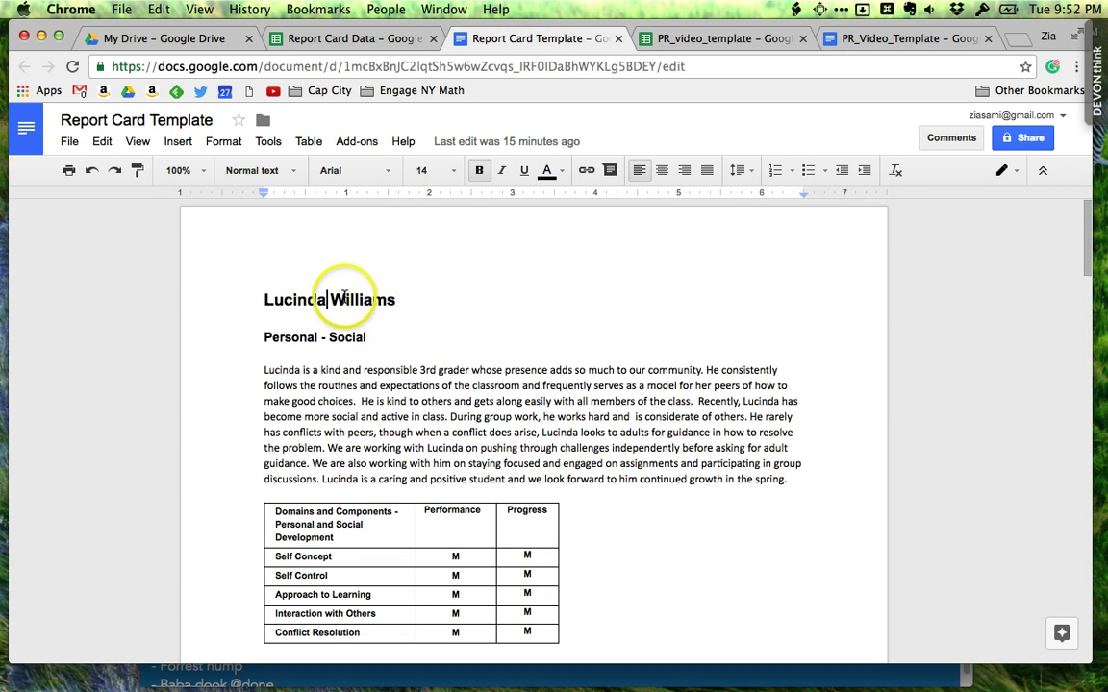
pyautogui.moveTo(269, 301); pyautogui.dragTo(415, 296)
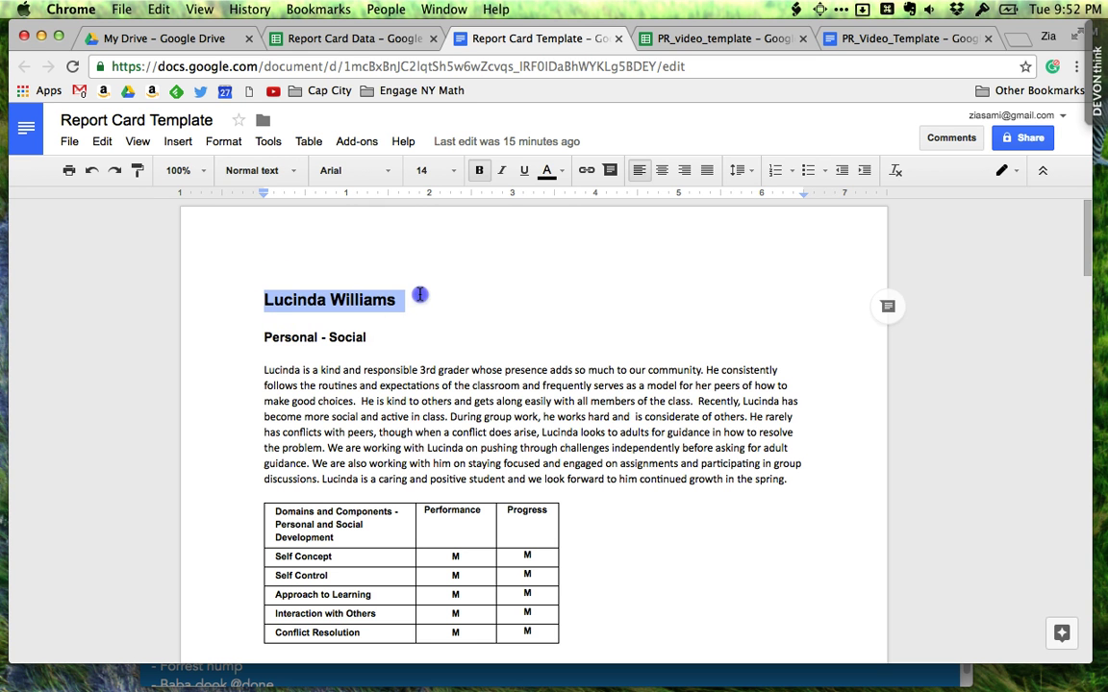
pyautogui.click(415, 296)
# Step: In the Report Card Data spreadsheet, enter the column headings First Name in A1 and Last Name in B1
pyautogui.click(323, 39)
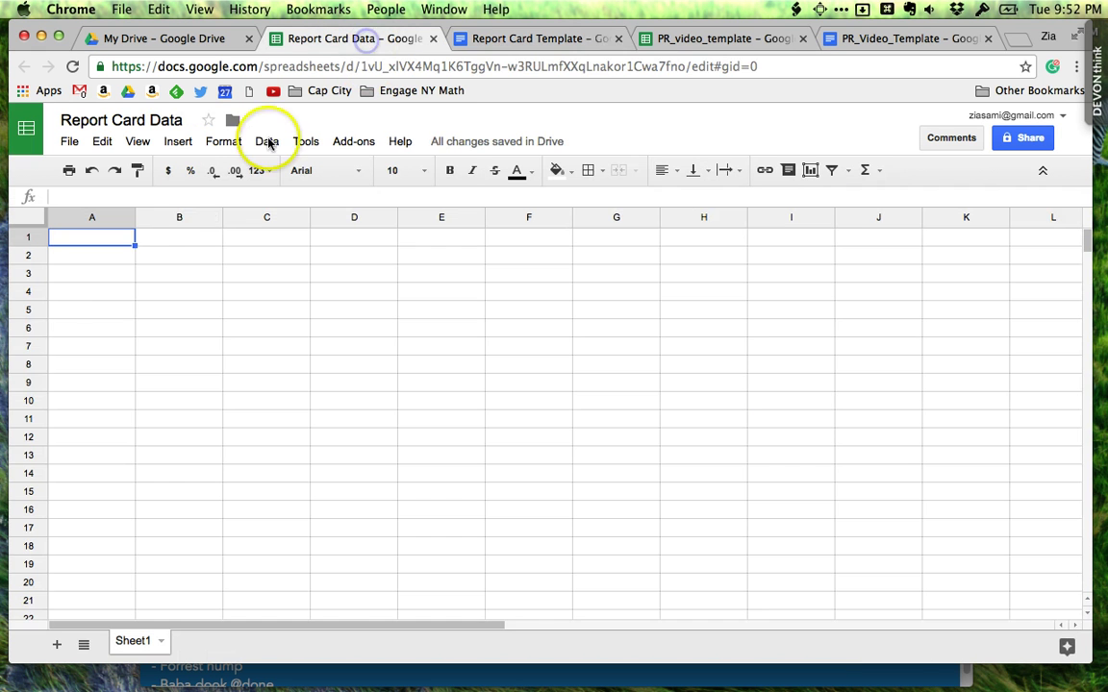
pyautogui.write('First Name')
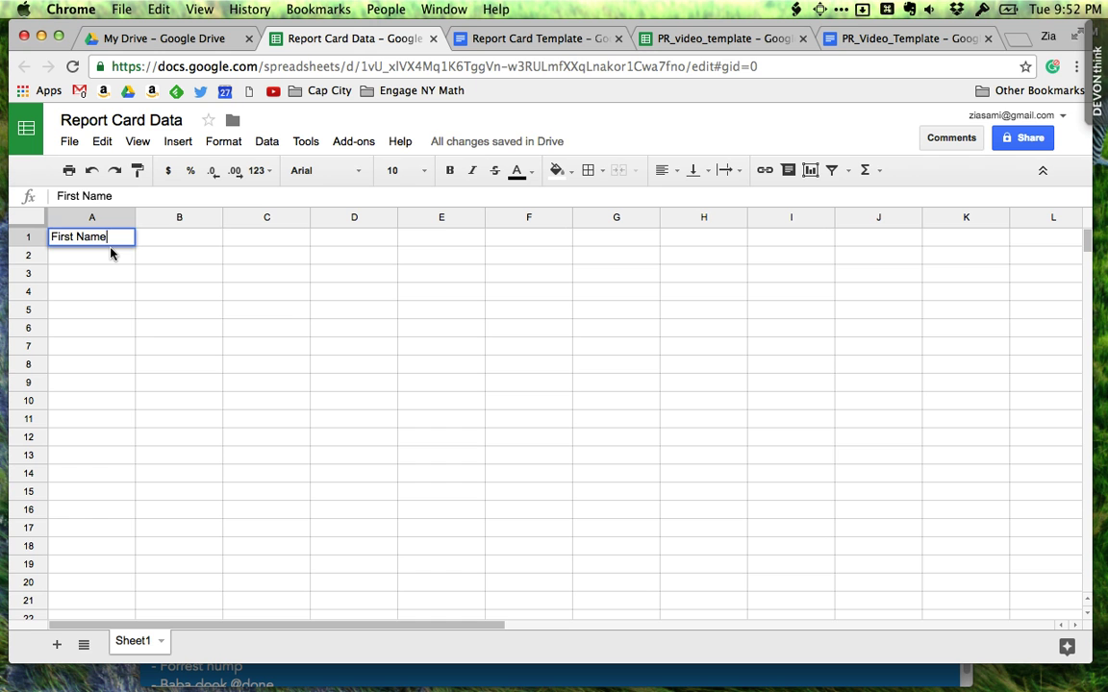
pyautogui.press('Tab')
pyautogui.write('Last Name')
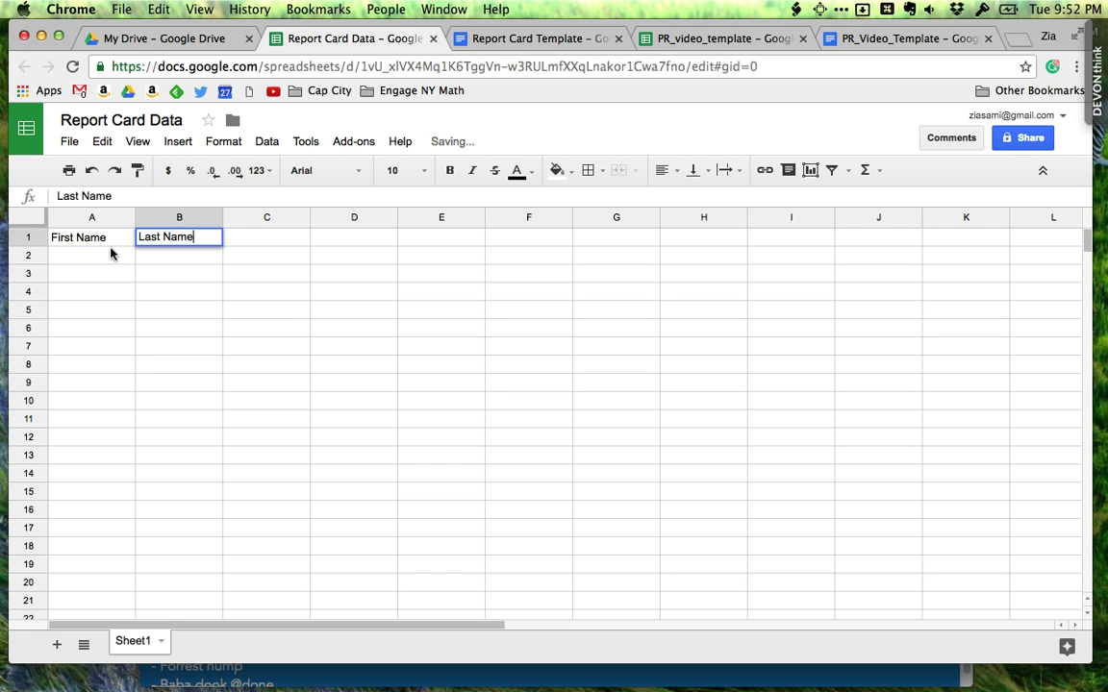
# Step: Make the First Name and Last Name headings in A1:B1 bold
pyautogui.hotkey('shift', 'Tab')
pyautogui.hotkey('shift', 'Right')
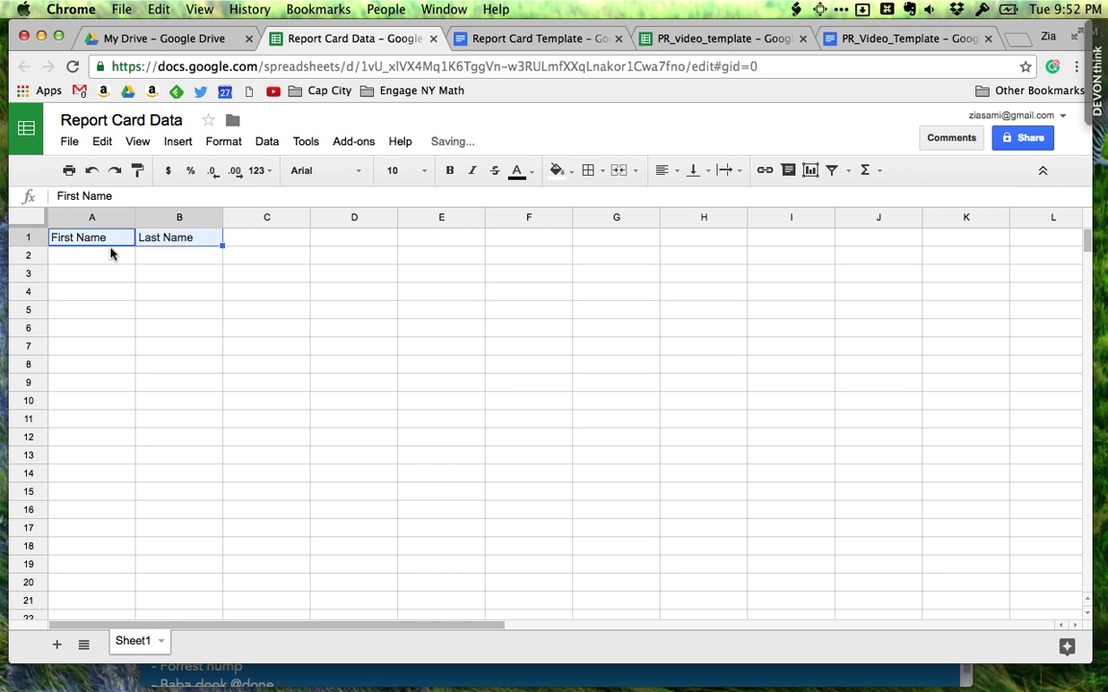
pyautogui.press('super+b')
pyautogui.hotkey('shift', 'Left')
pyautogui.press('Down')
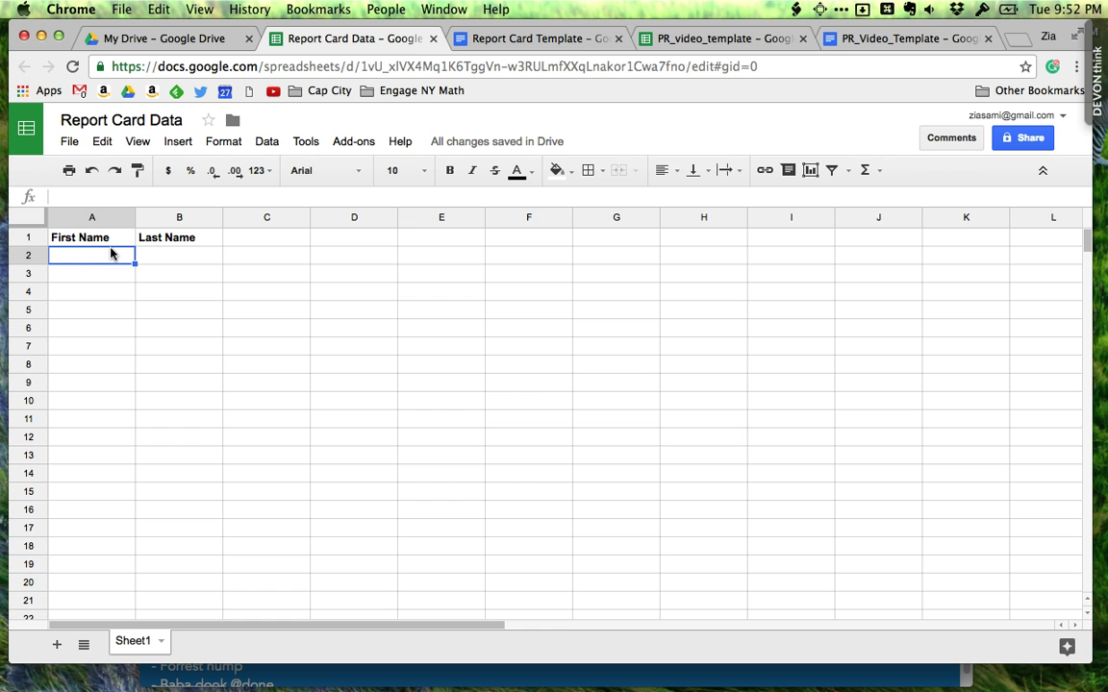
# Step: Switch to the Report Card Template document and search the add-on store for mailmerge
pyautogui.click(481, 44)
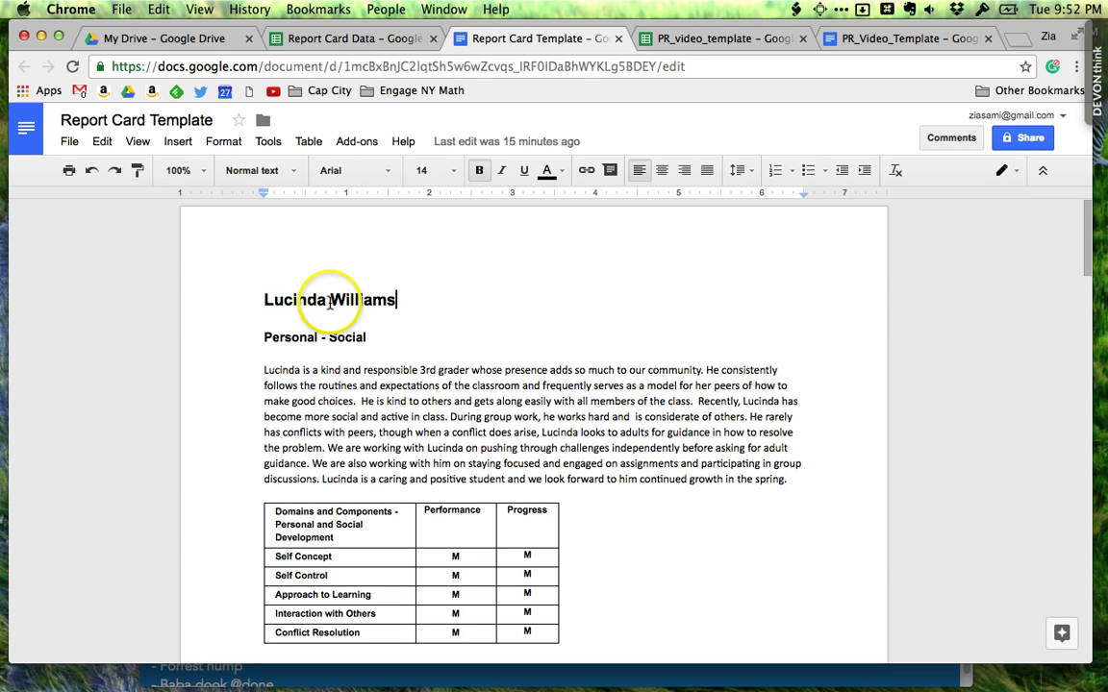
pyautogui.moveTo(325, 301); pyautogui.dragTo(252, 303)
pyautogui.click(252, 302)
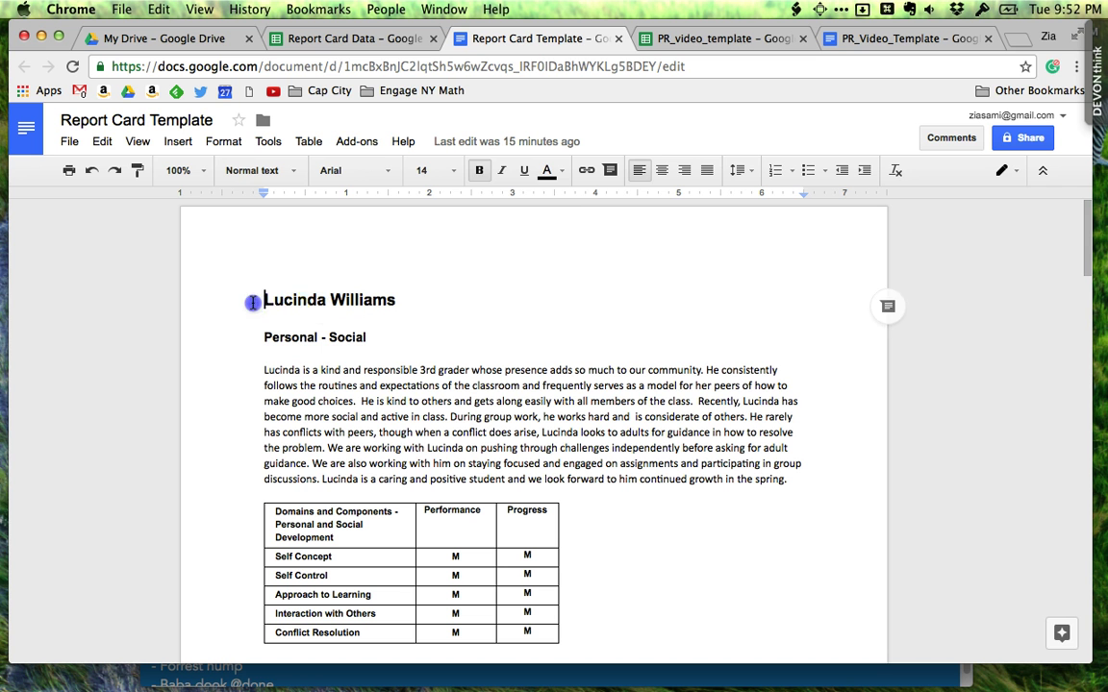
pyautogui.click(347, 145)
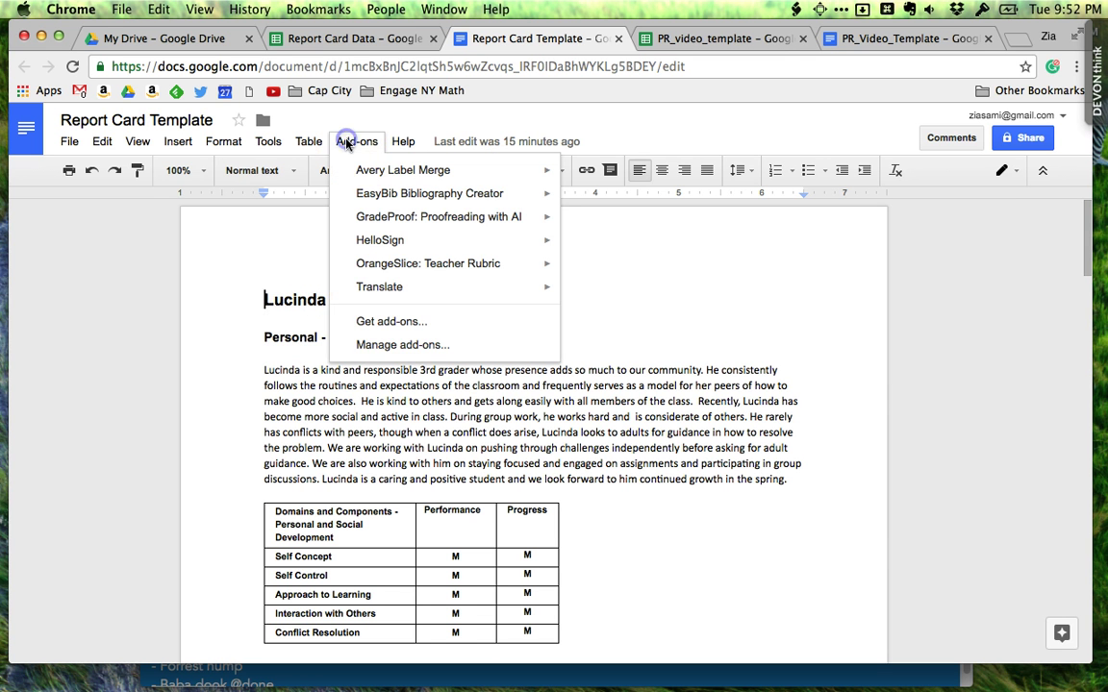
pyautogui.click(375, 322)
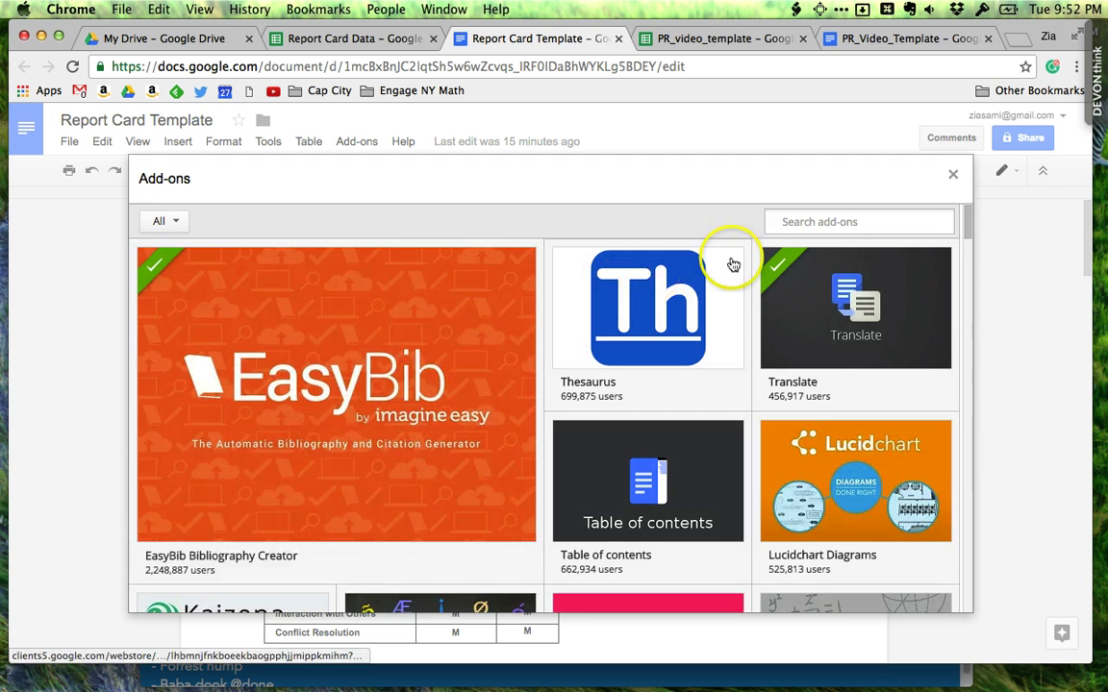
pyautogui.click(818, 221)
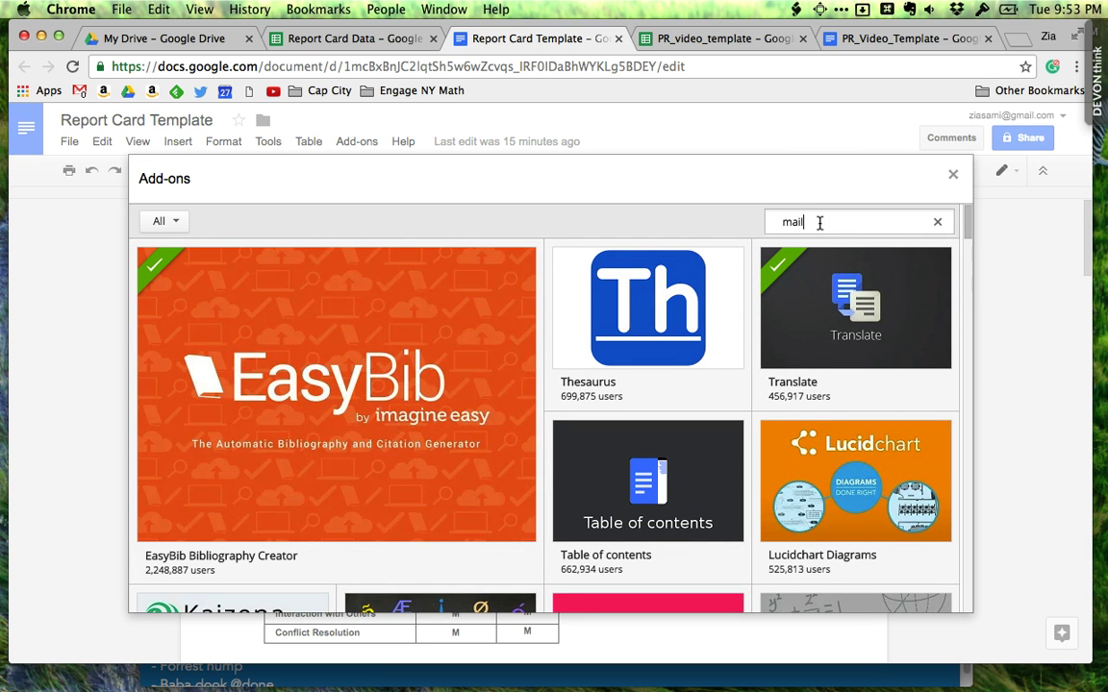
pyautogui.press('Return')
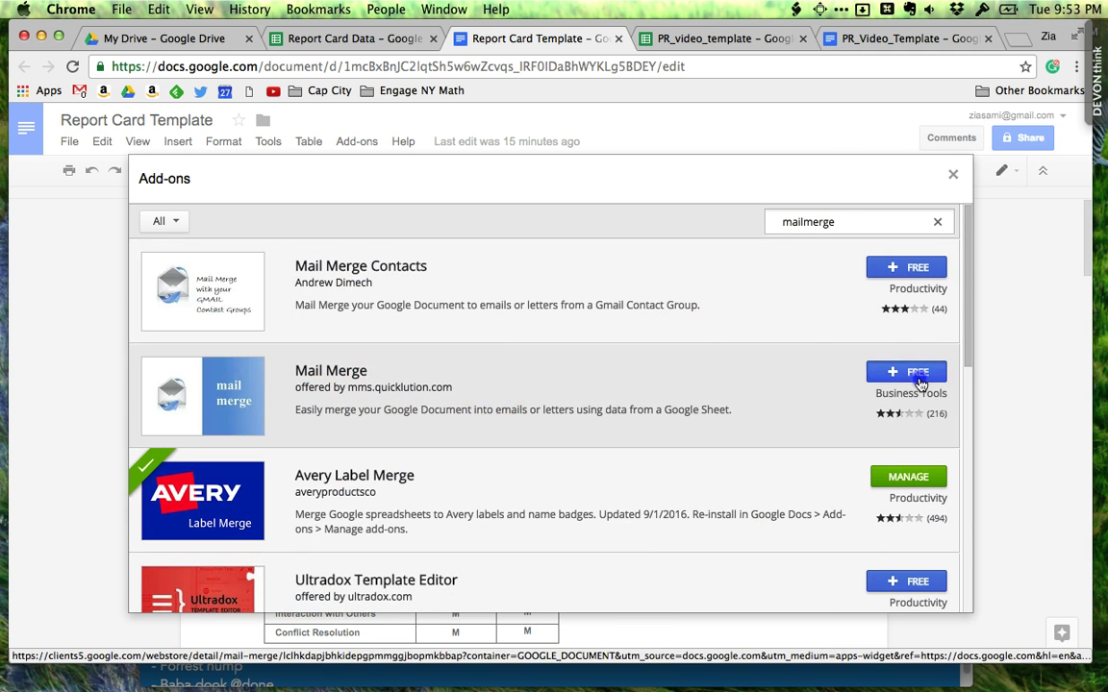
# Step: Install the free Mail Merge add-on offered by mms.quicklution.com, allow its requested permissions and dismiss its introductory note
pyautogui.click(907, 372)
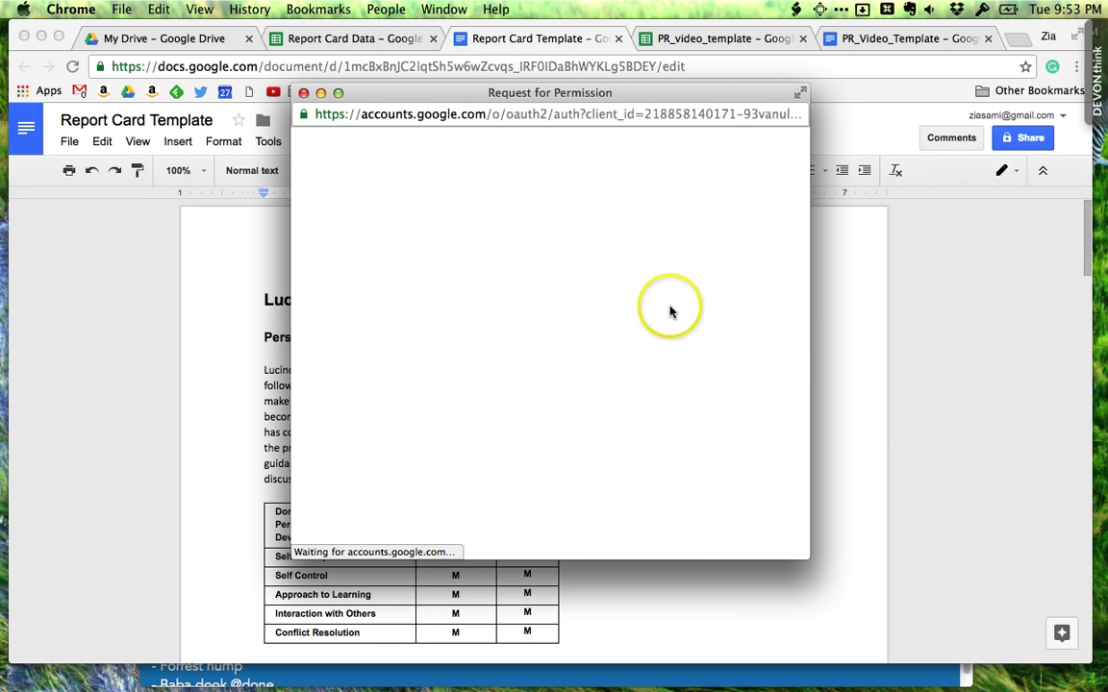
pyautogui.scroll(-5, 525, 430)
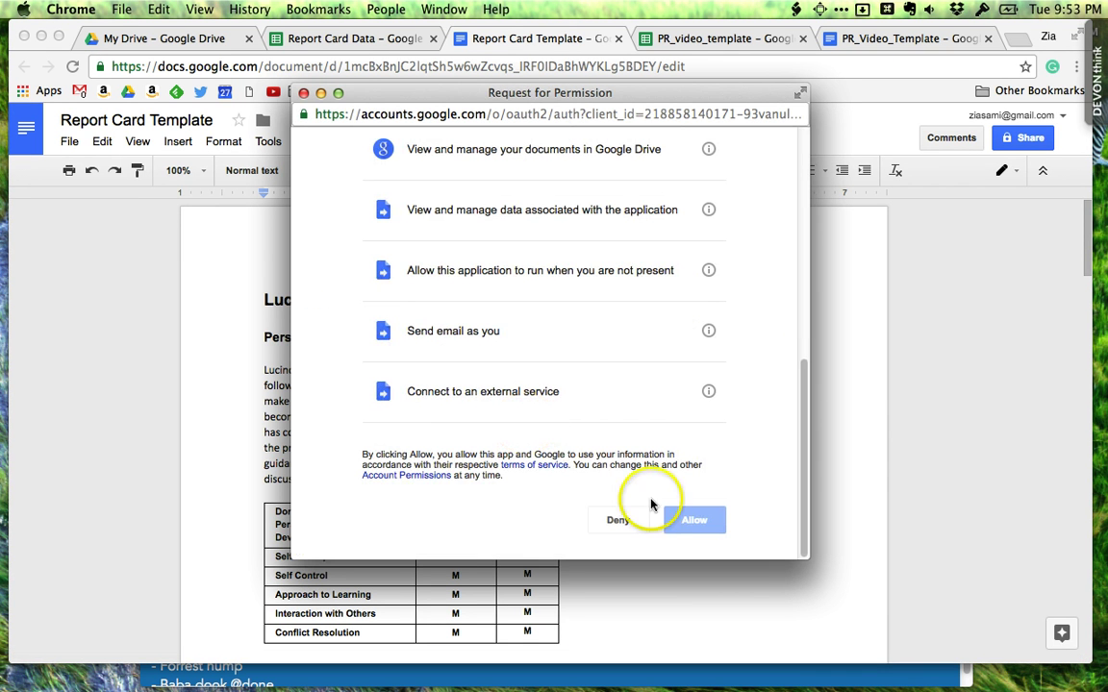
pyautogui.click(706, 524)
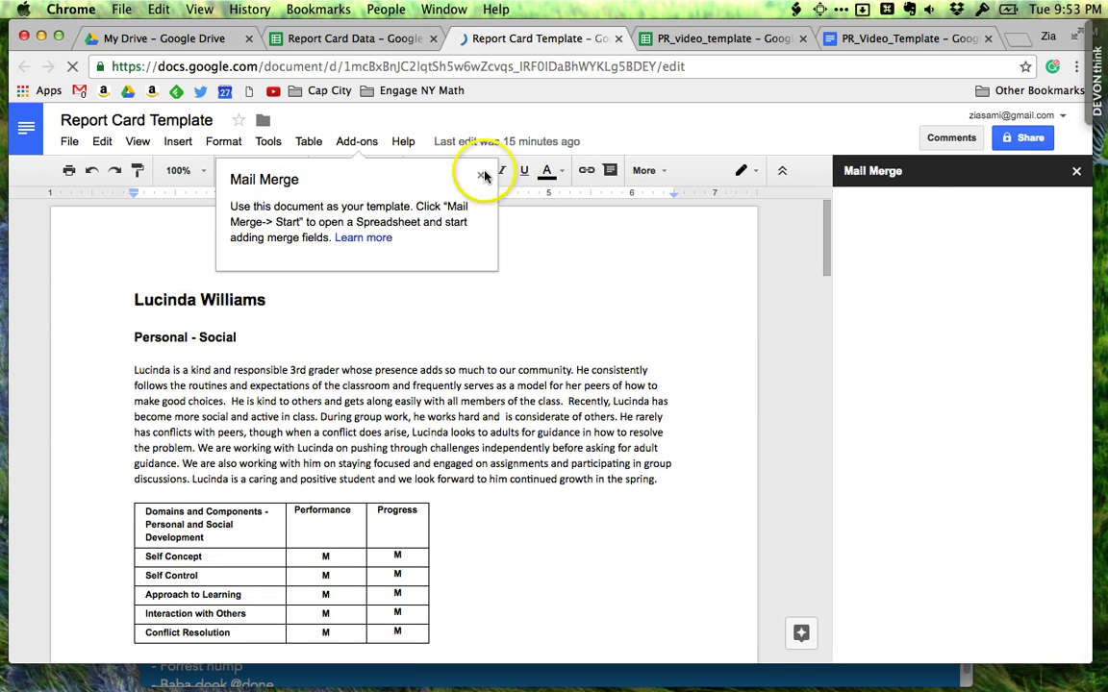
pyautogui.click(480, 175)
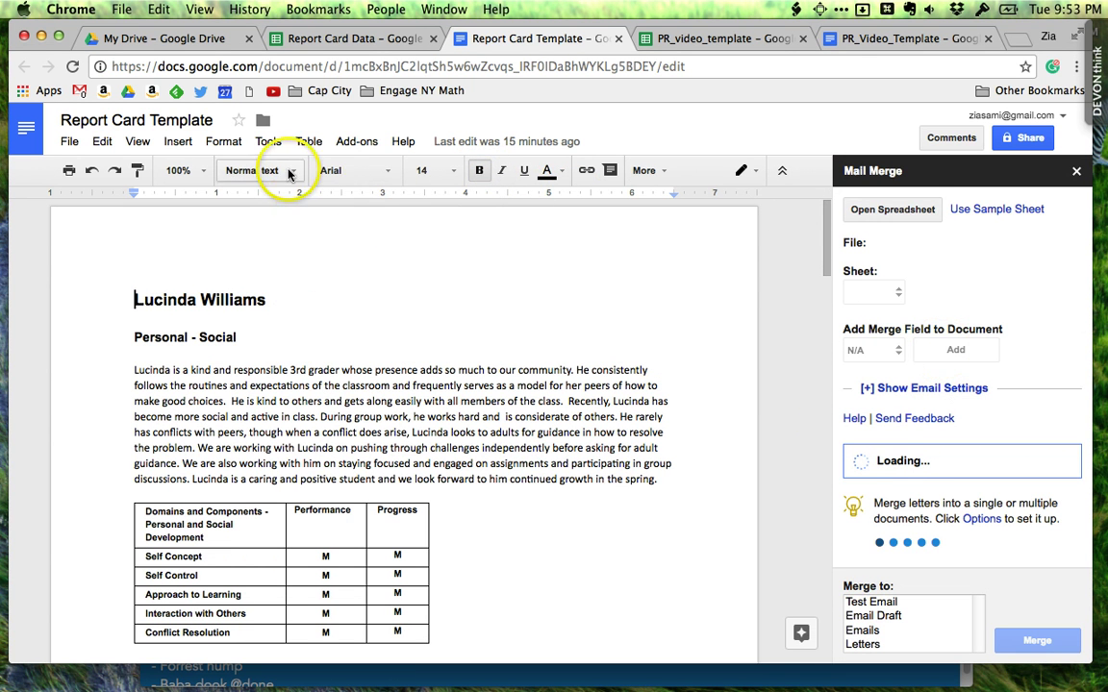
pyautogui.click(357, 141)
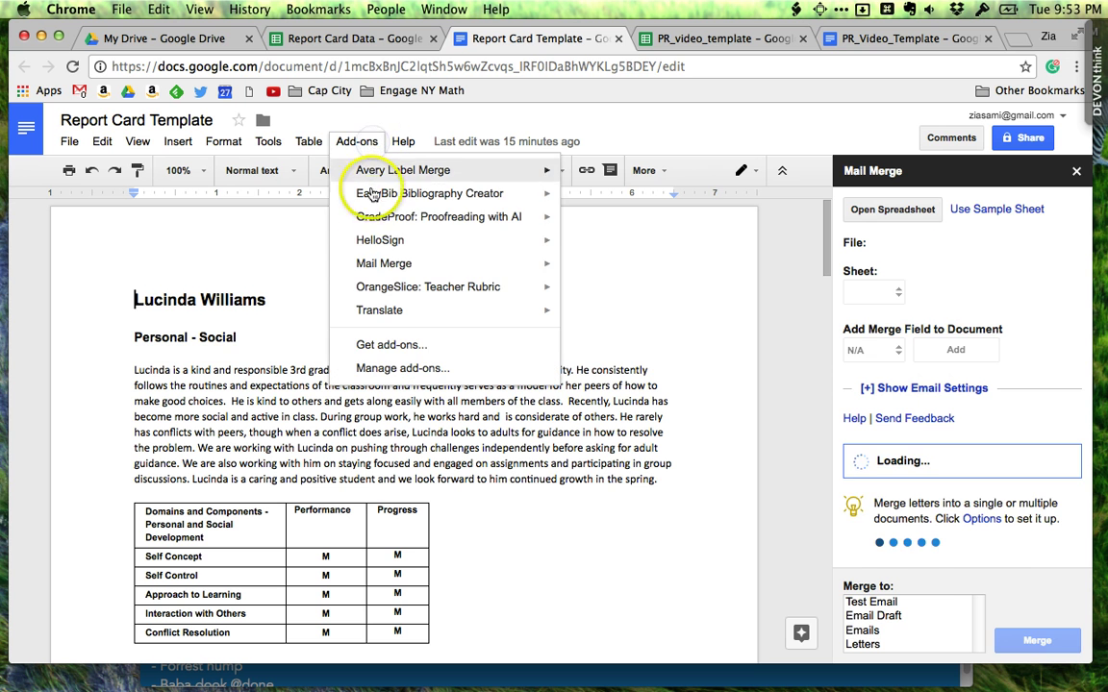
pyautogui.click(492, 465)
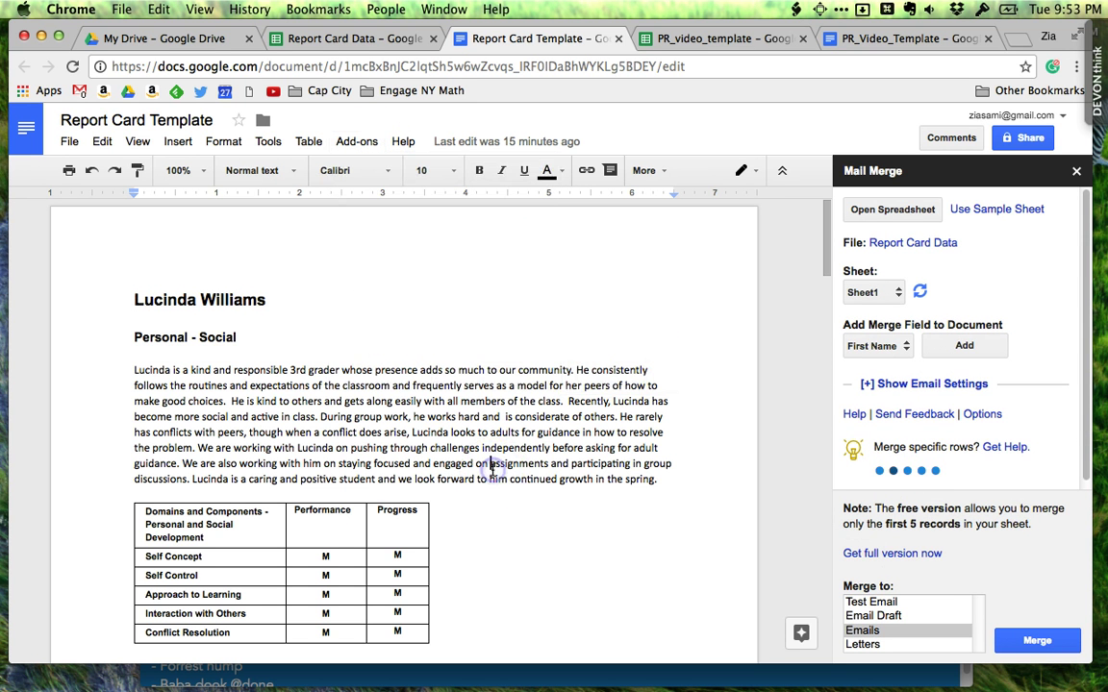
# Step: Choose Sheet1 of Report Card Data as the Mail Merge source sheet and check the available merge fields
pyautogui.click(232, 300)
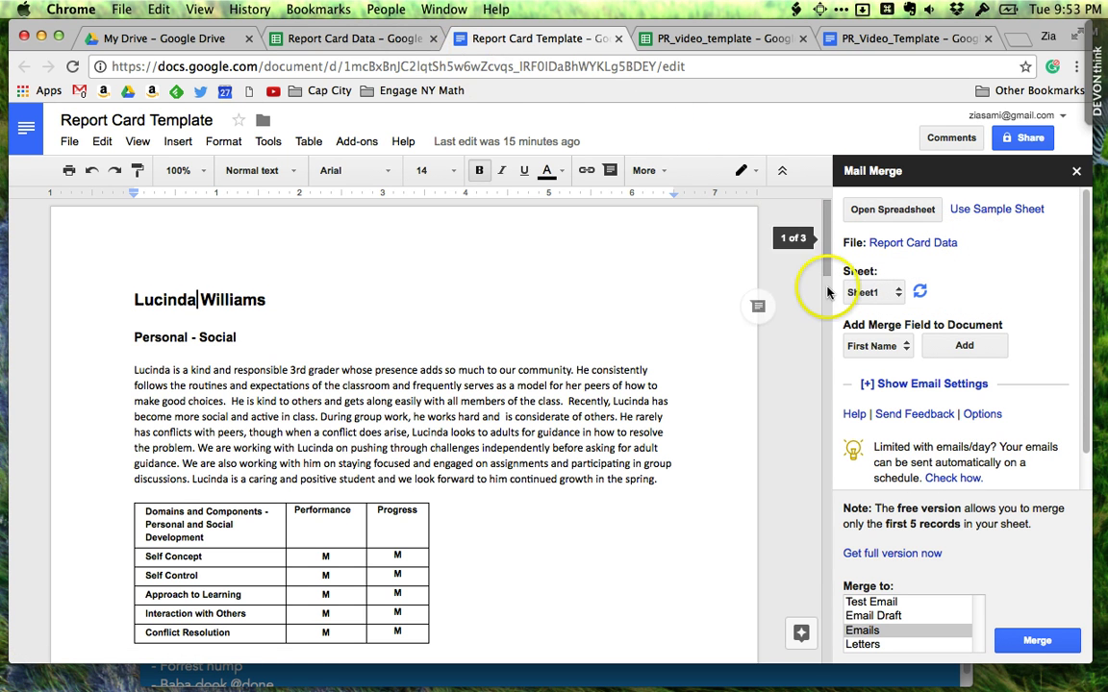
pyautogui.click(865, 294)
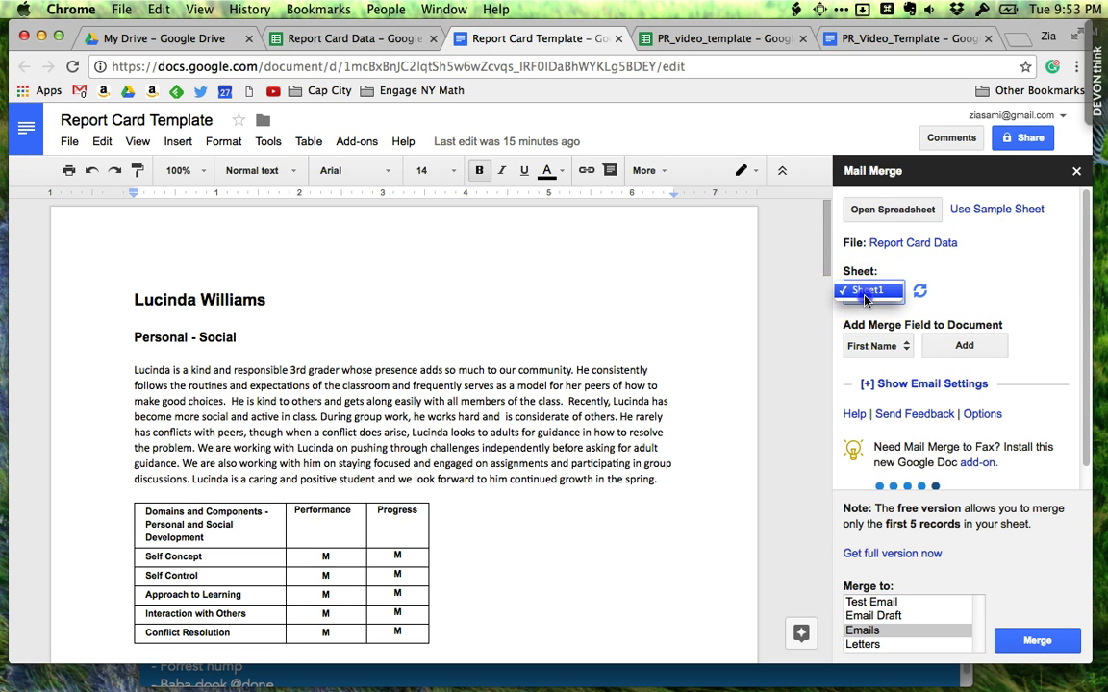
pyautogui.click(865, 291)
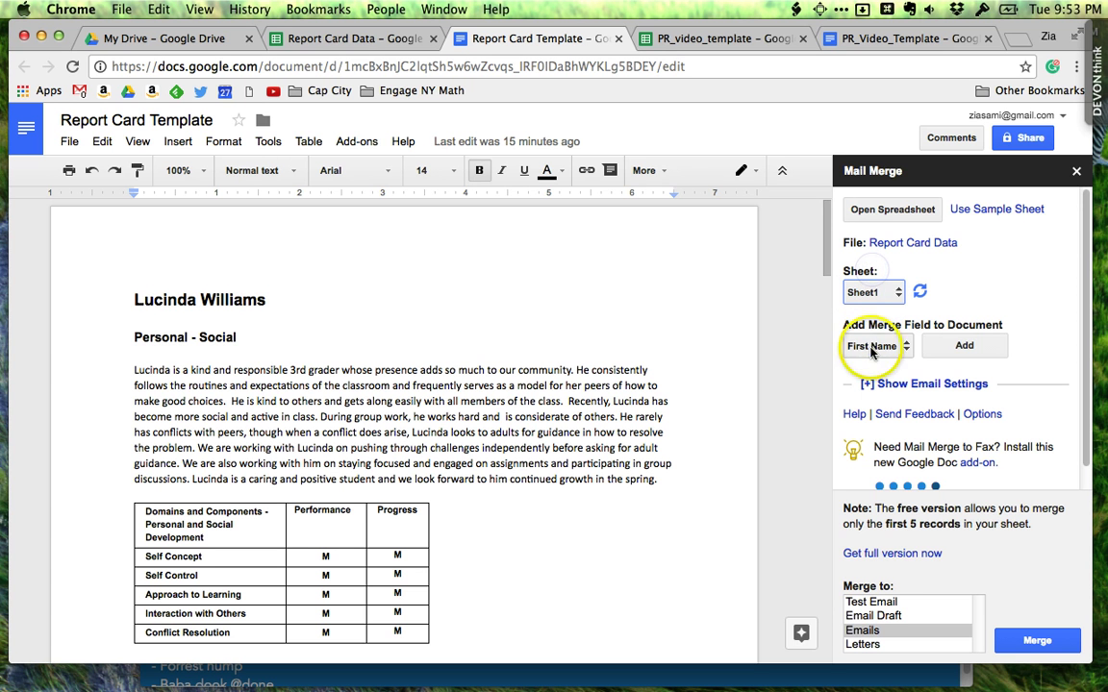
pyautogui.click(873, 347)
pyautogui.click(414, 275)
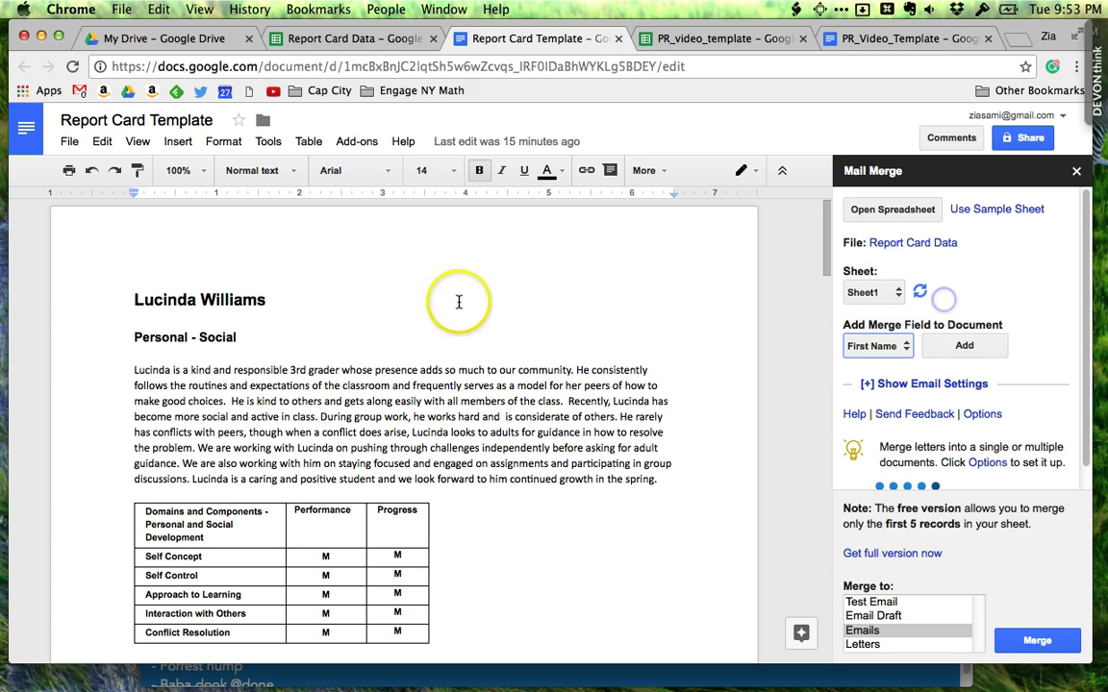
# Step: Replace the student's first name in the document heading with the First Name merge field
pyautogui.click(228, 304)
pyautogui.doubleClick(192, 301)
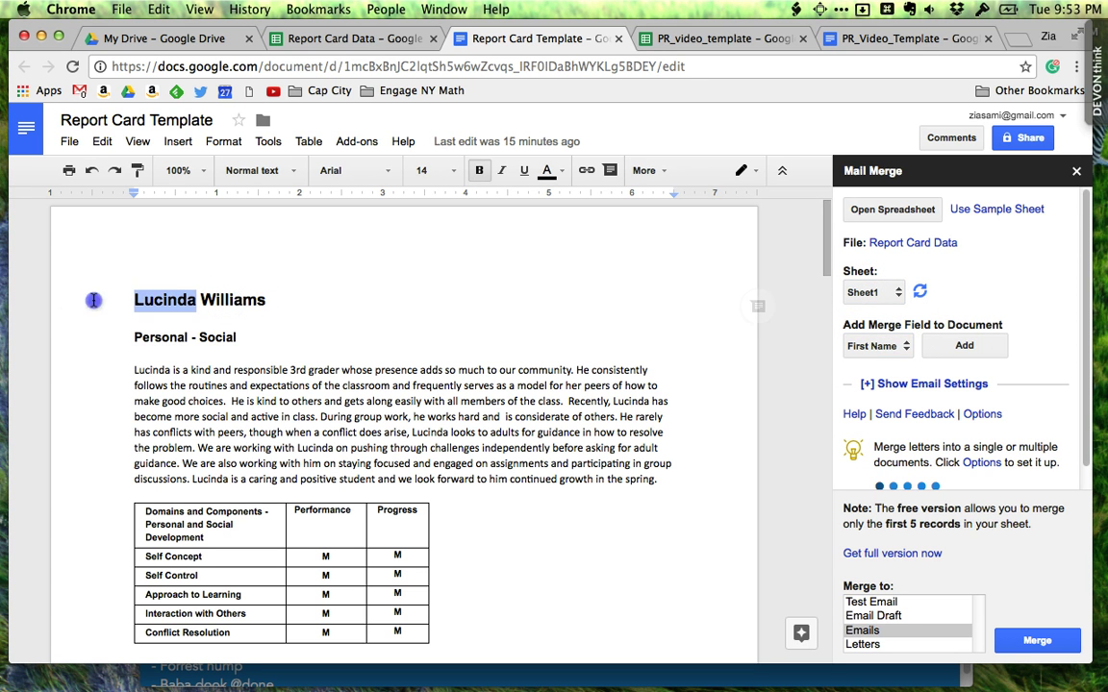
pyautogui.click(877, 345)
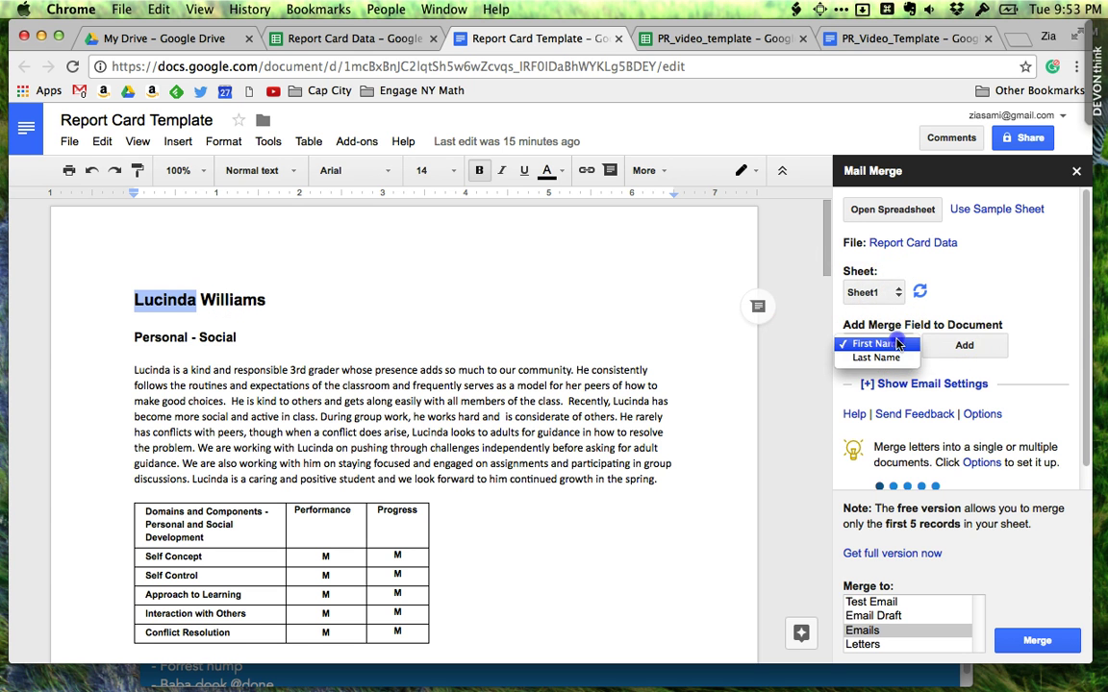
pyautogui.click(871, 346)
pyautogui.click(964, 345)
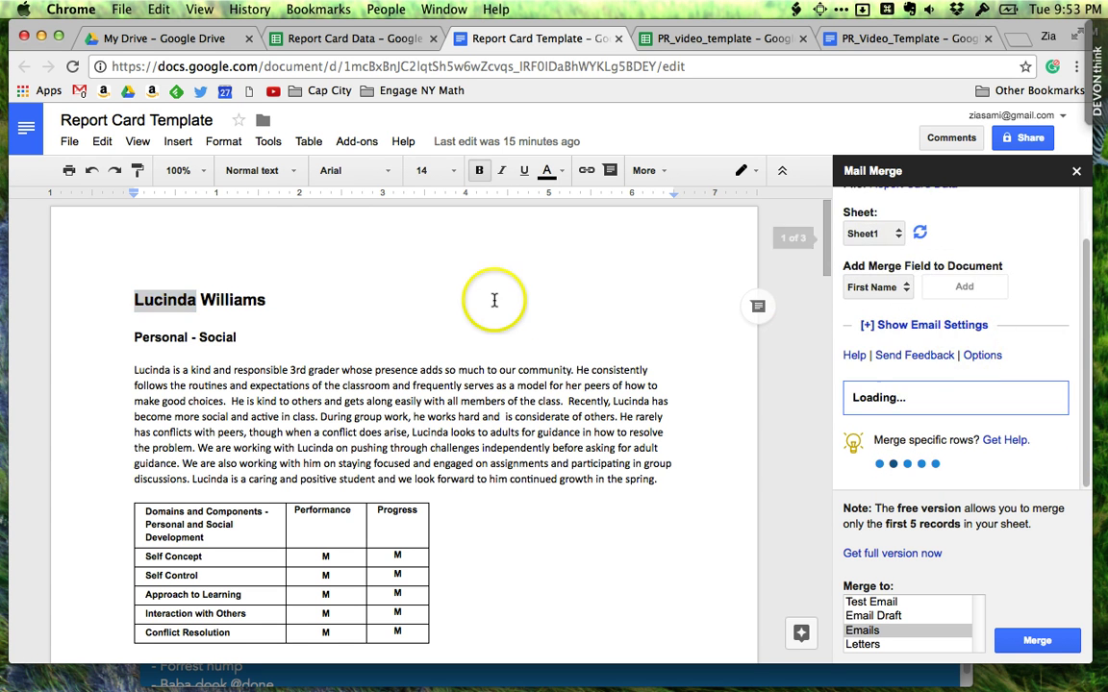
# Step: Replace the student's last name in the document heading with the Last Name merge field
pyautogui.doubleClick(254, 301)
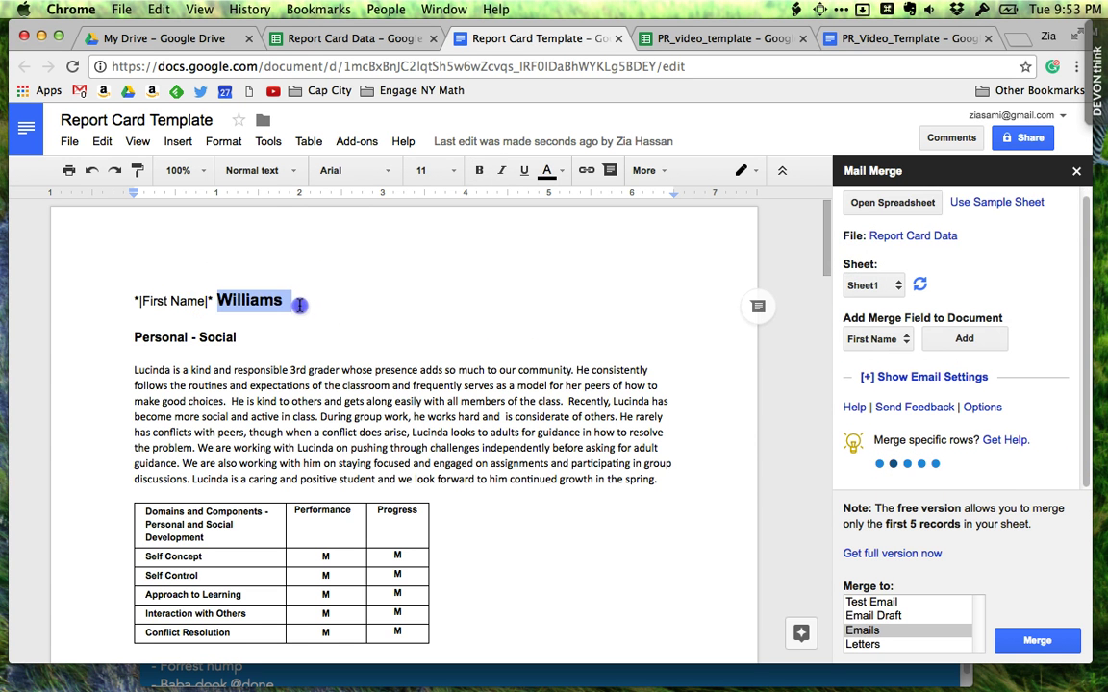
pyautogui.click(296, 305)
pyautogui.doubleClick(225, 301)
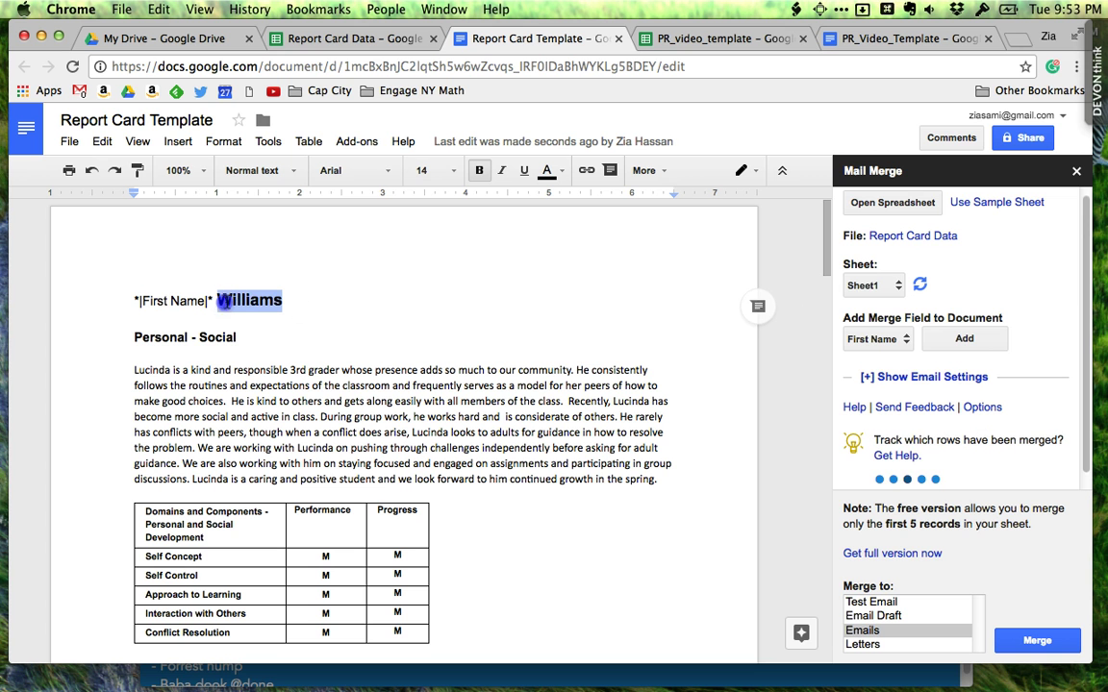
pyautogui.click(877, 338)
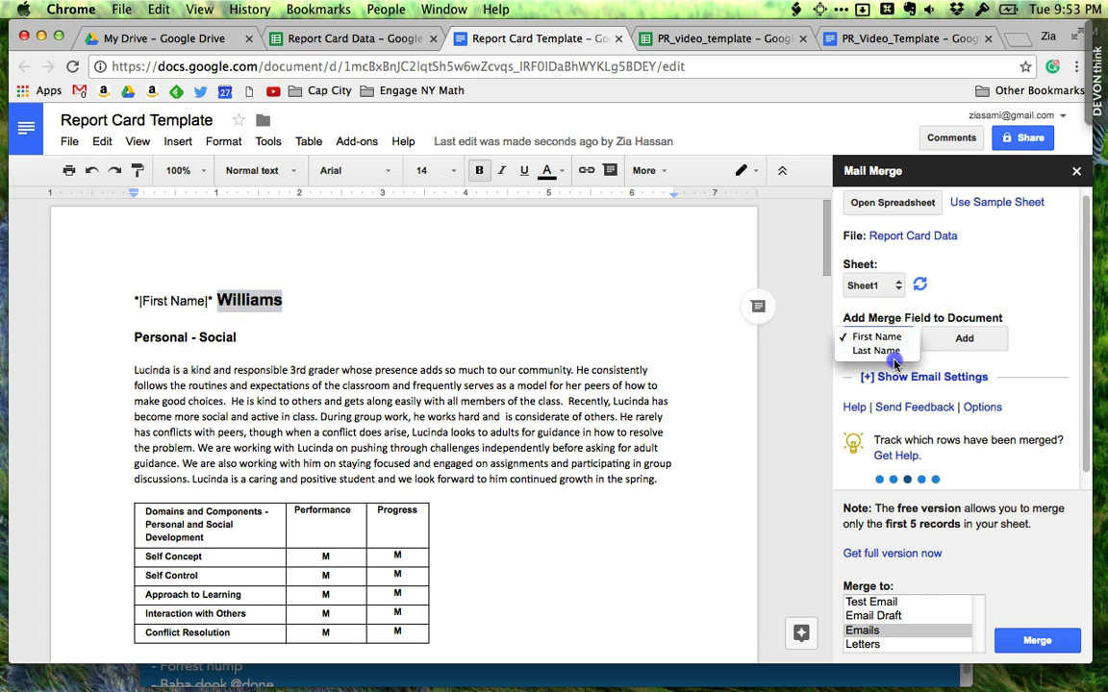
pyautogui.click(892, 353)
pyautogui.click(963, 338)
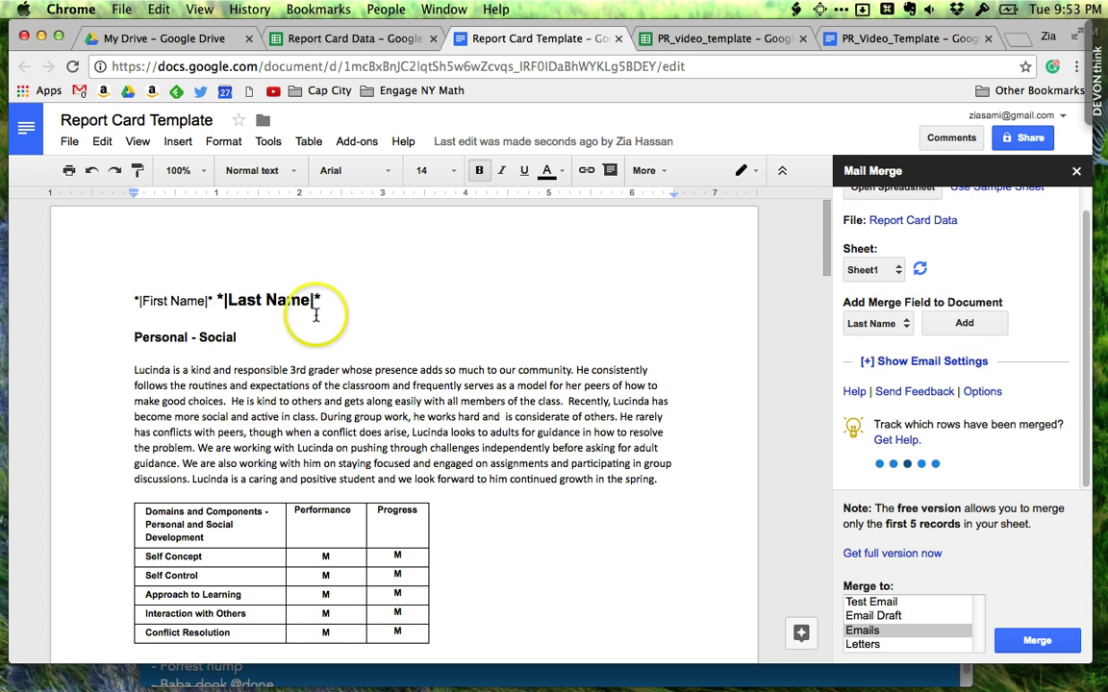
# Step: Copy the formatting of the First Name merge field onto the Last Name merge field with Paint format
pyautogui.click(175, 301)
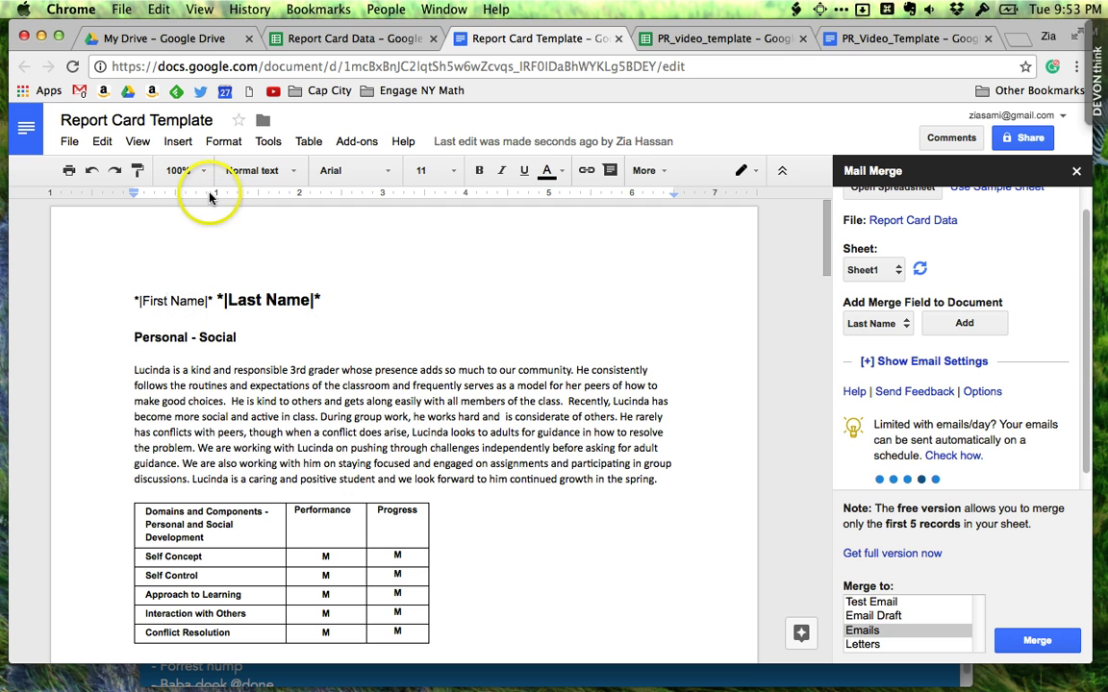
pyautogui.click(137, 170)
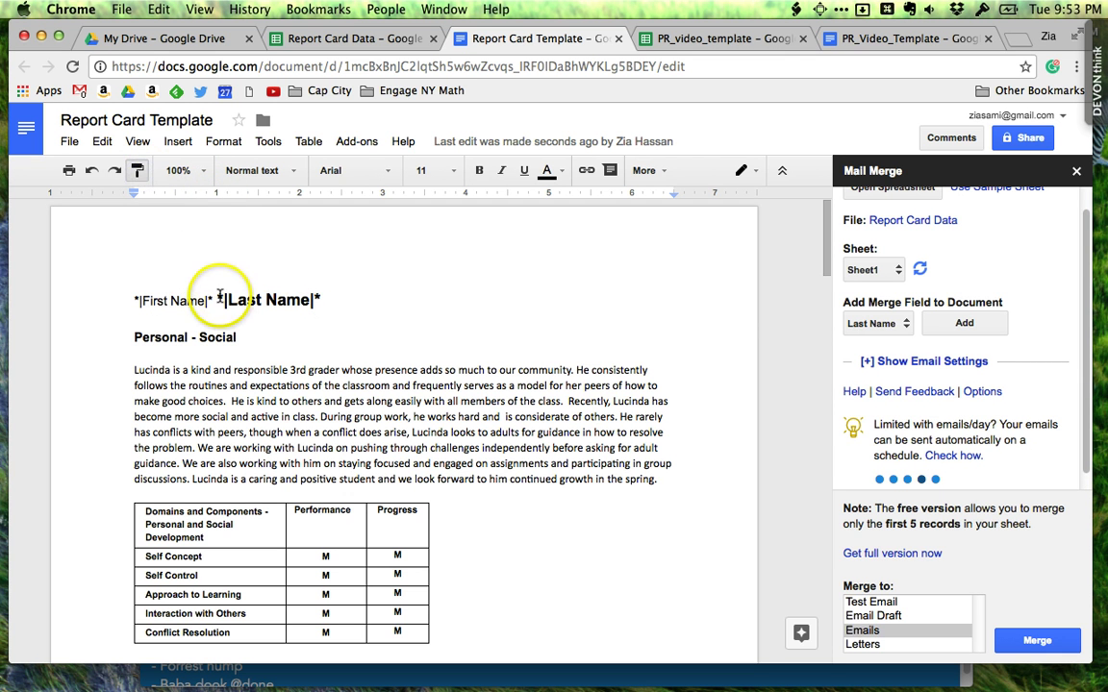
pyautogui.moveTo(217, 300); pyautogui.dragTo(318, 298)
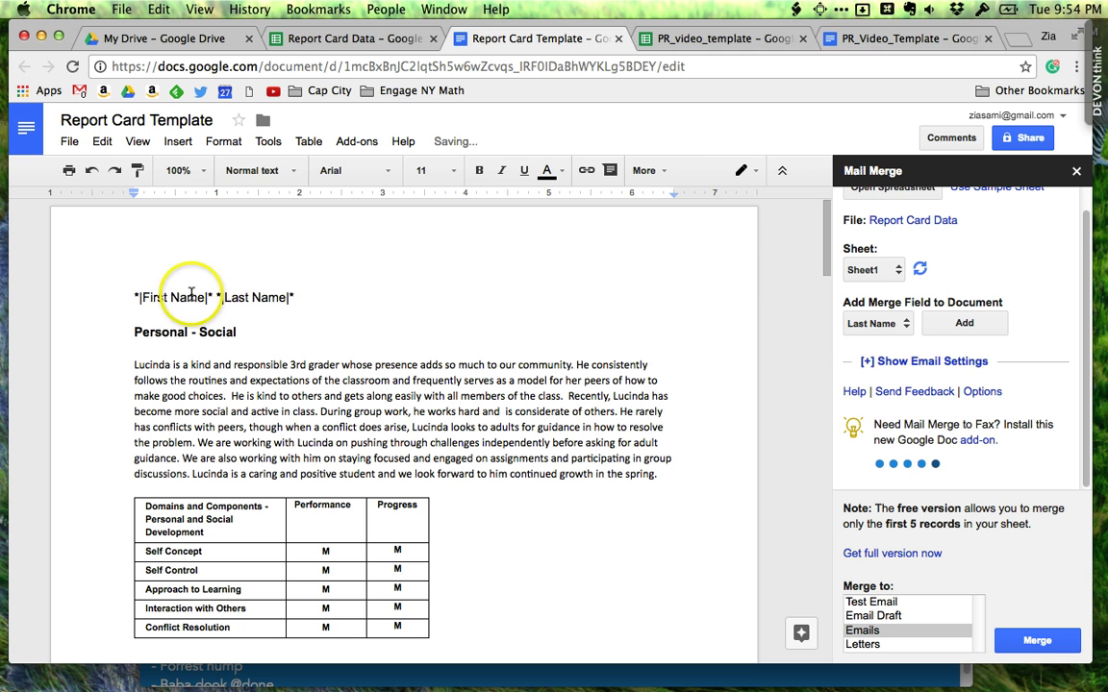
# Step: Set both merge fields in the heading to font size 14 and make them bold
pyautogui.moveTo(131, 298); pyautogui.dragTo(301, 299)
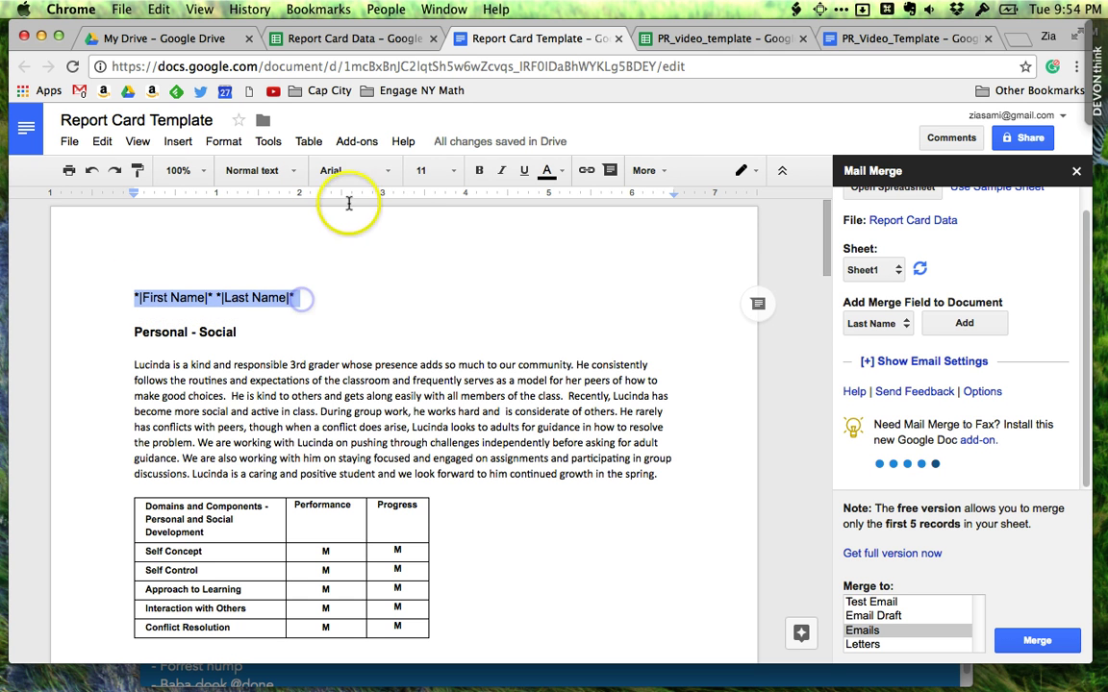
pyautogui.click(453, 170)
pyautogui.click(442, 314)
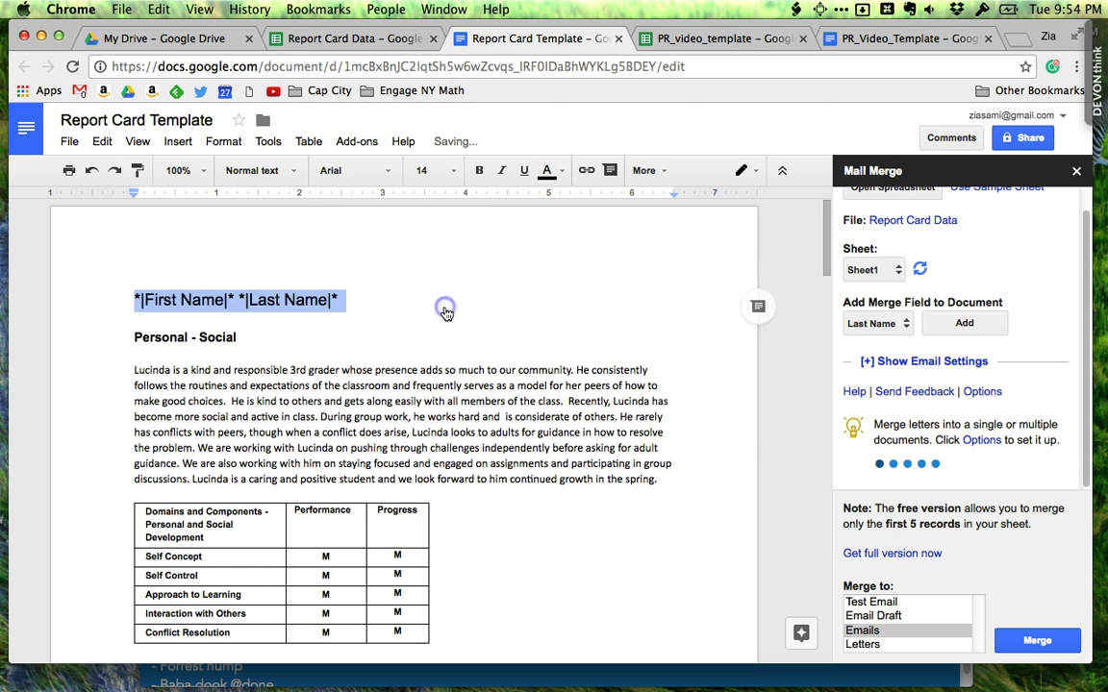
pyautogui.hotkey('ctrl', 'b')
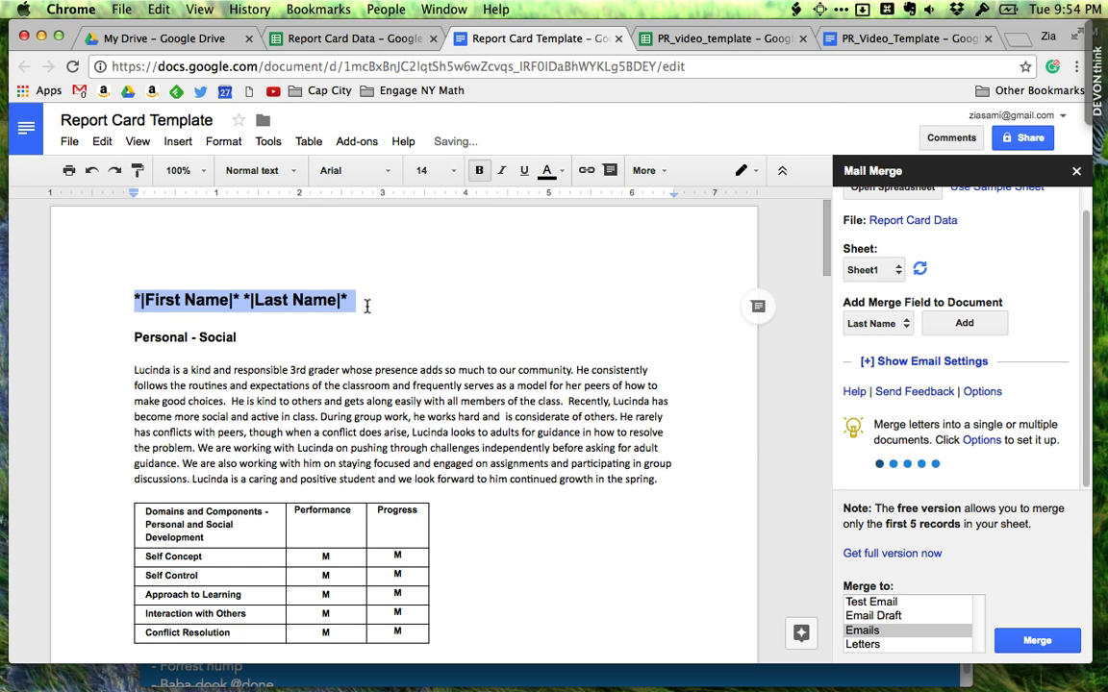
pyautogui.moveTo(231, 299)
pyautogui.mouseDown()
pyautogui.moveTo(228, 289)
pyautogui.moveTo(242, 300)
pyautogui.mouseUp()
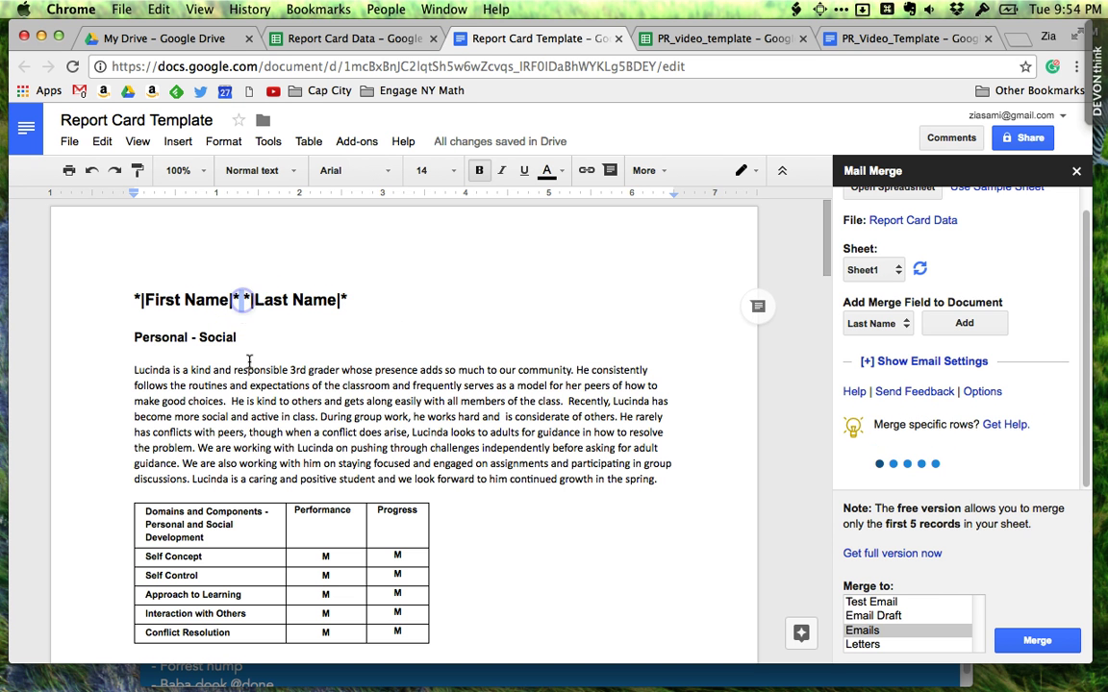
pyautogui.click(285, 301)
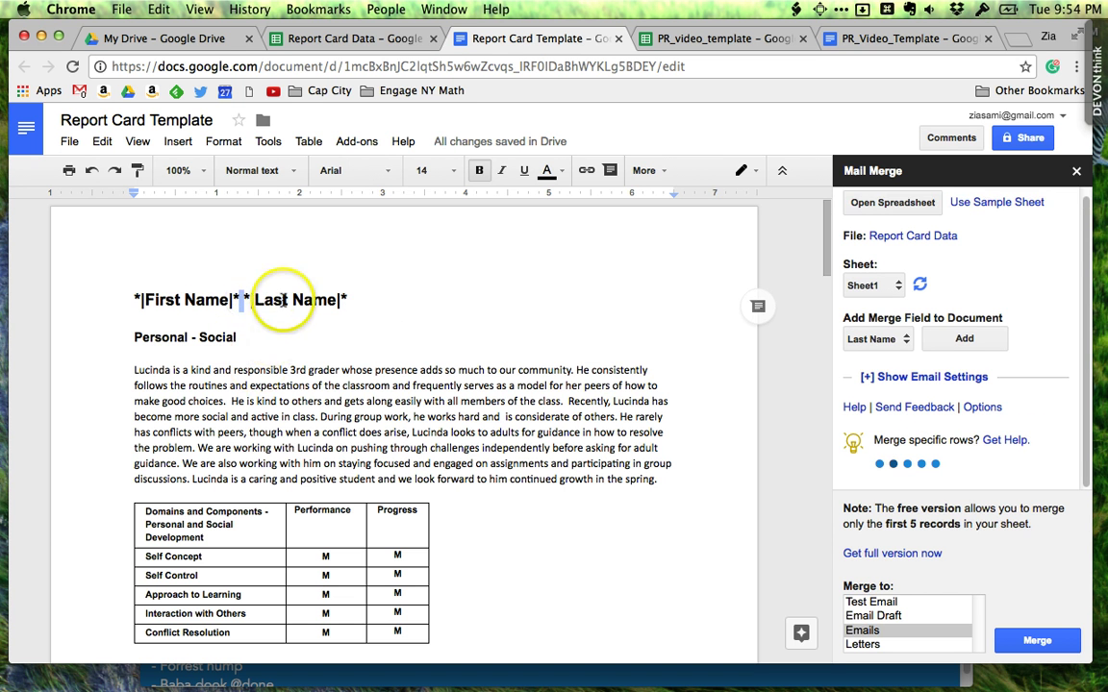
# Step: In the Report Card Data spreadsheet, enter John in A2 and Lennon in B2, and return to the Report Card Template document
pyautogui.click(322, 41)
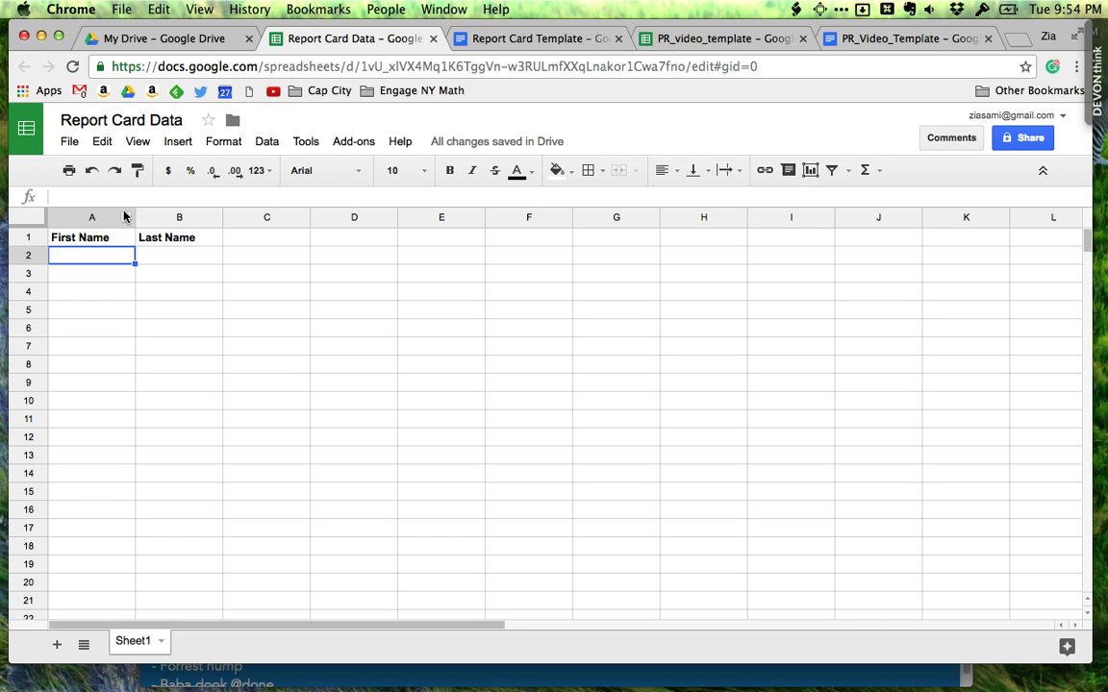
pyautogui.write('John')
pyautogui.press('Tab')
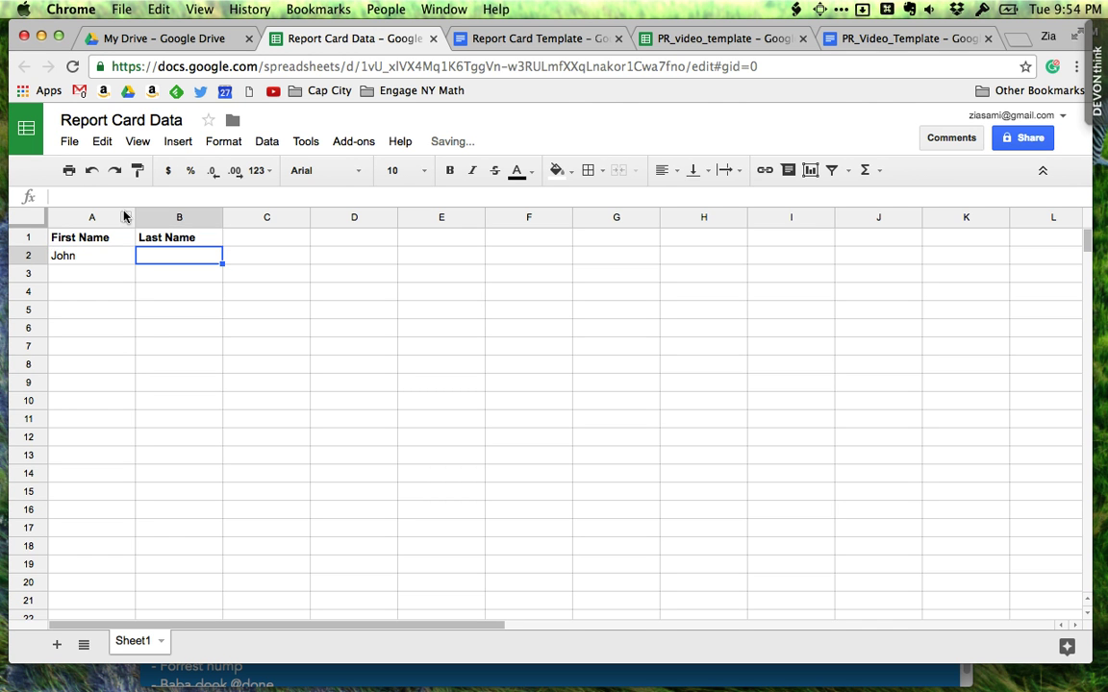
pyautogui.write('Lennon')
pyautogui.press('Return')
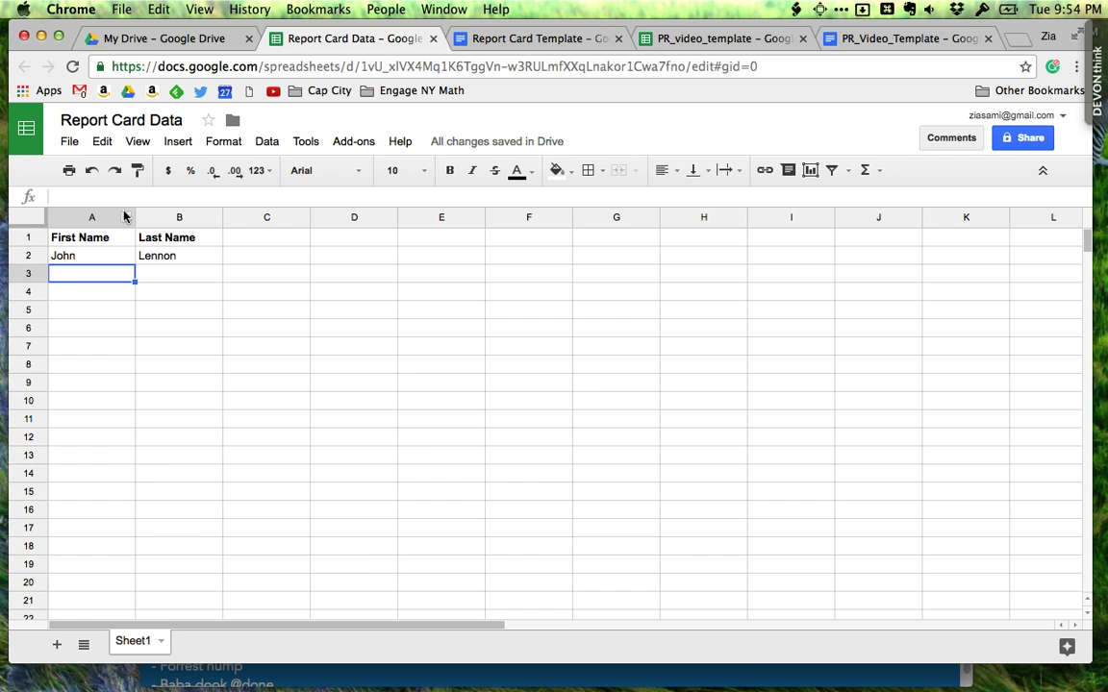
pyautogui.click(491, 38)
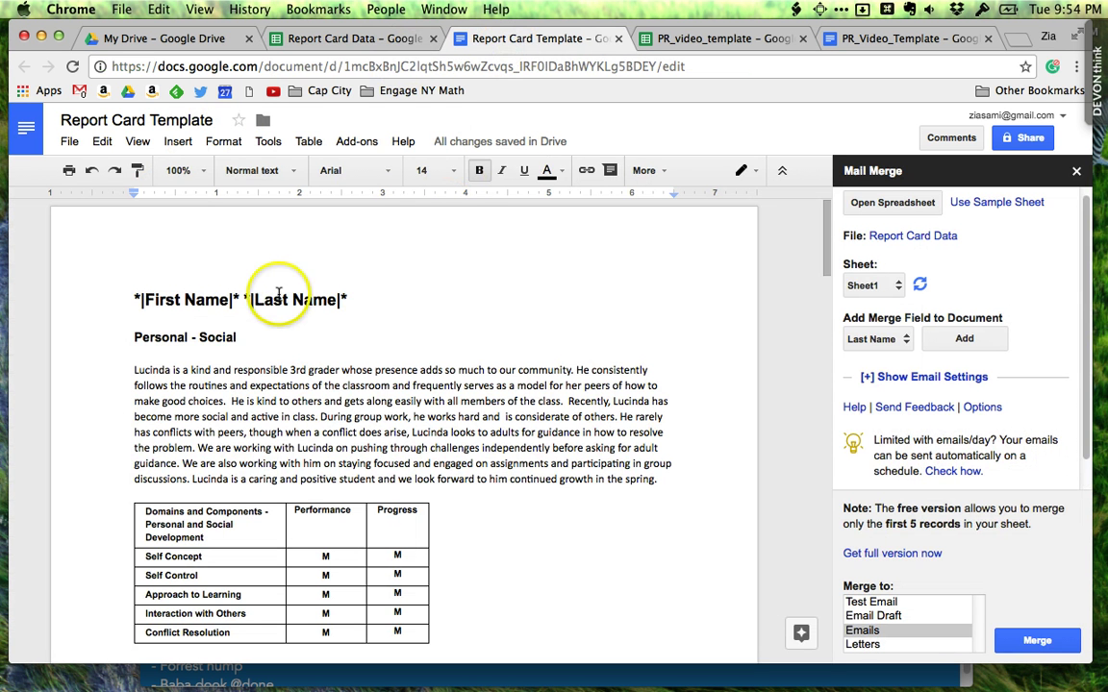
# Step: Select the whole Personal - Social comment paragraph in the template and check which merge fields are available
pyautogui.click(128, 376)
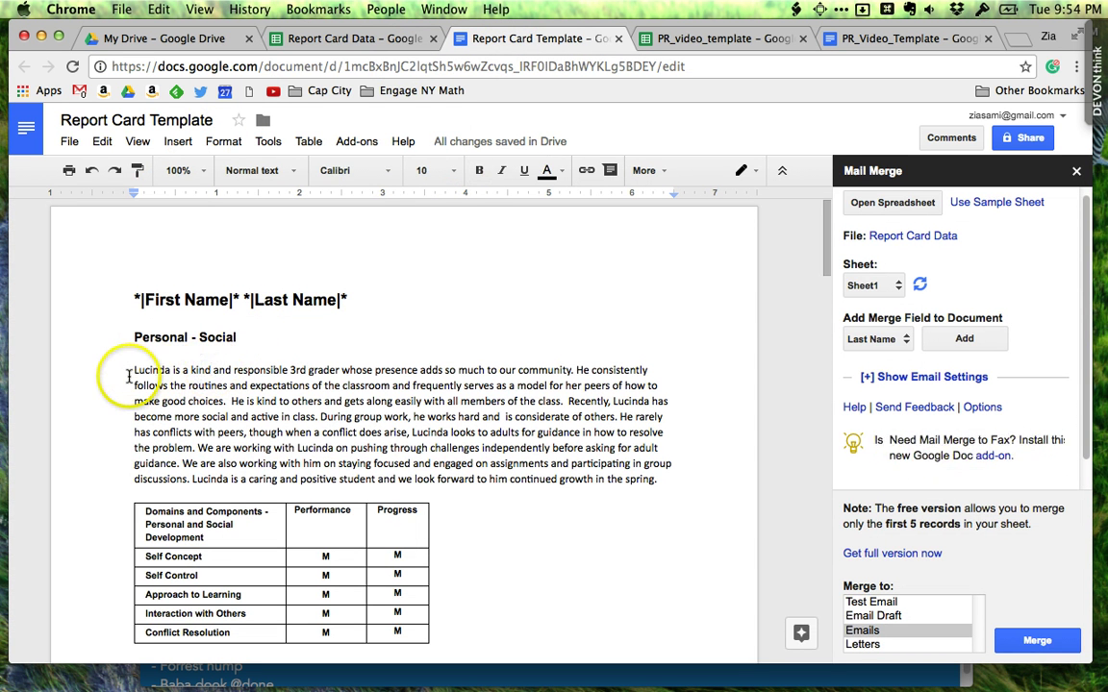
pyautogui.click(130, 376)
pyautogui.moveTo(180, 385); pyautogui.dragTo(672, 483)
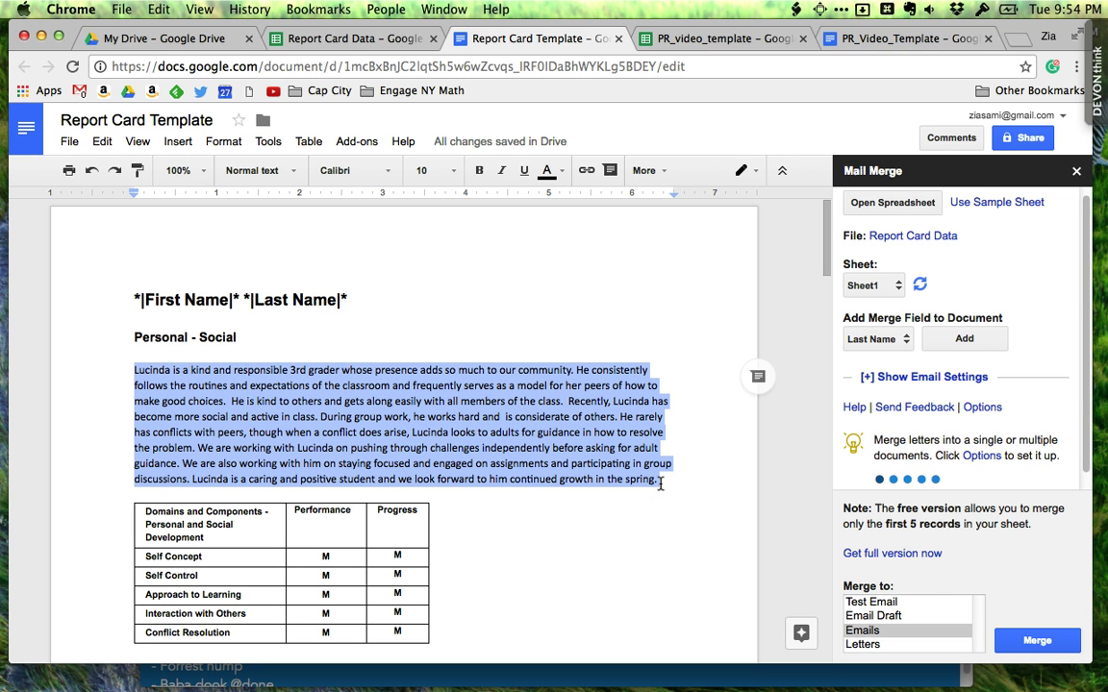
pyautogui.click(899, 339)
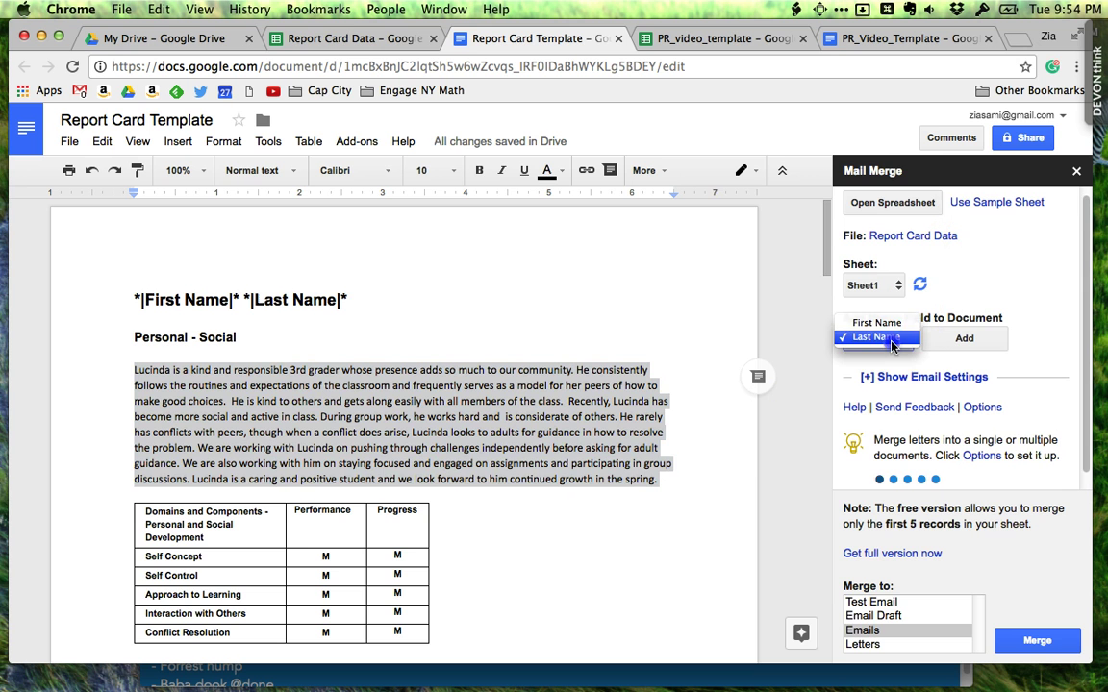
pyautogui.click(919, 281)
# Step: In the Report Card Data spreadsheet, enter the heading Social Emotional Comments in C1 and make it bold
pyautogui.click(293, 37)
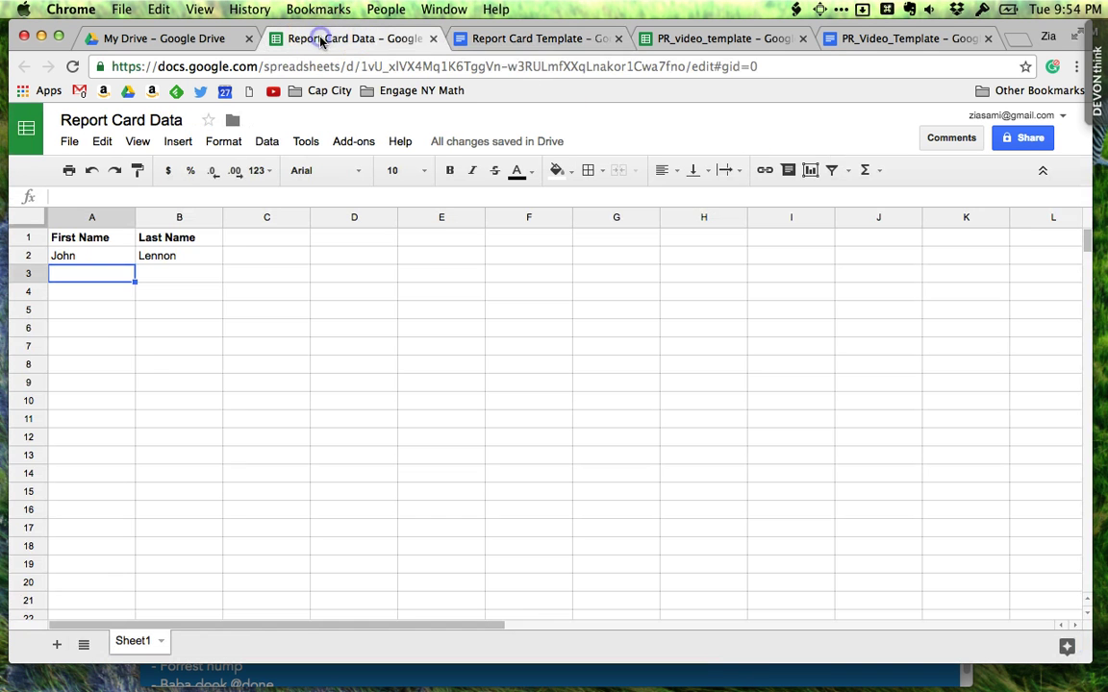
pyautogui.click(244, 246)
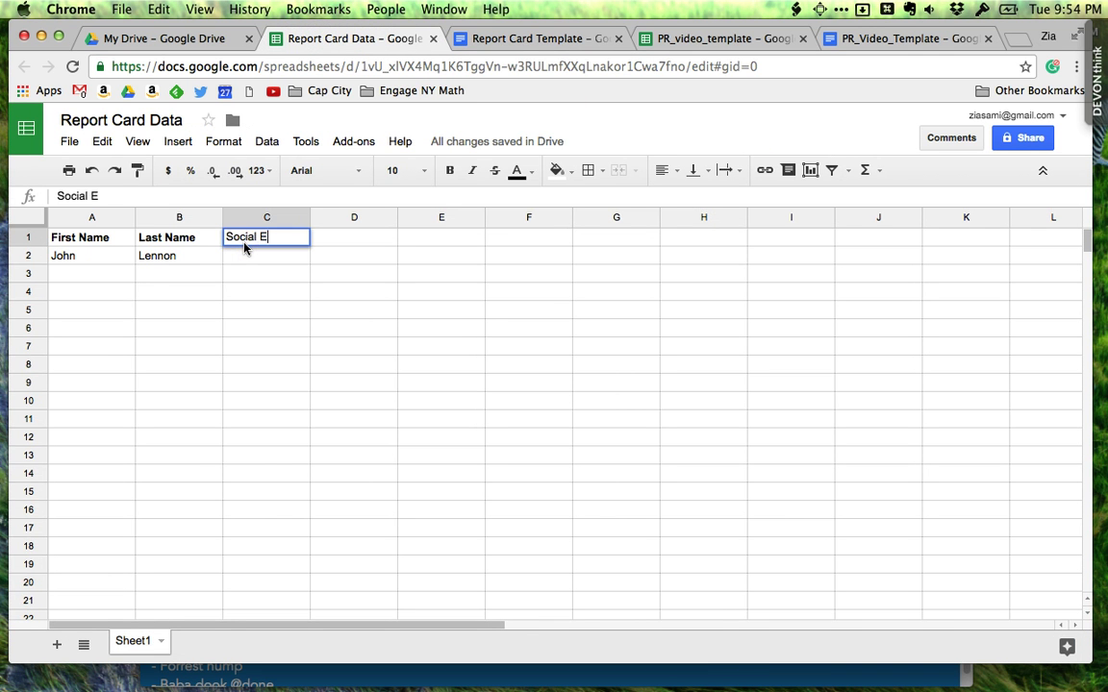
pyautogui.write('Social Emotional Comments')
pyautogui.press('Return')
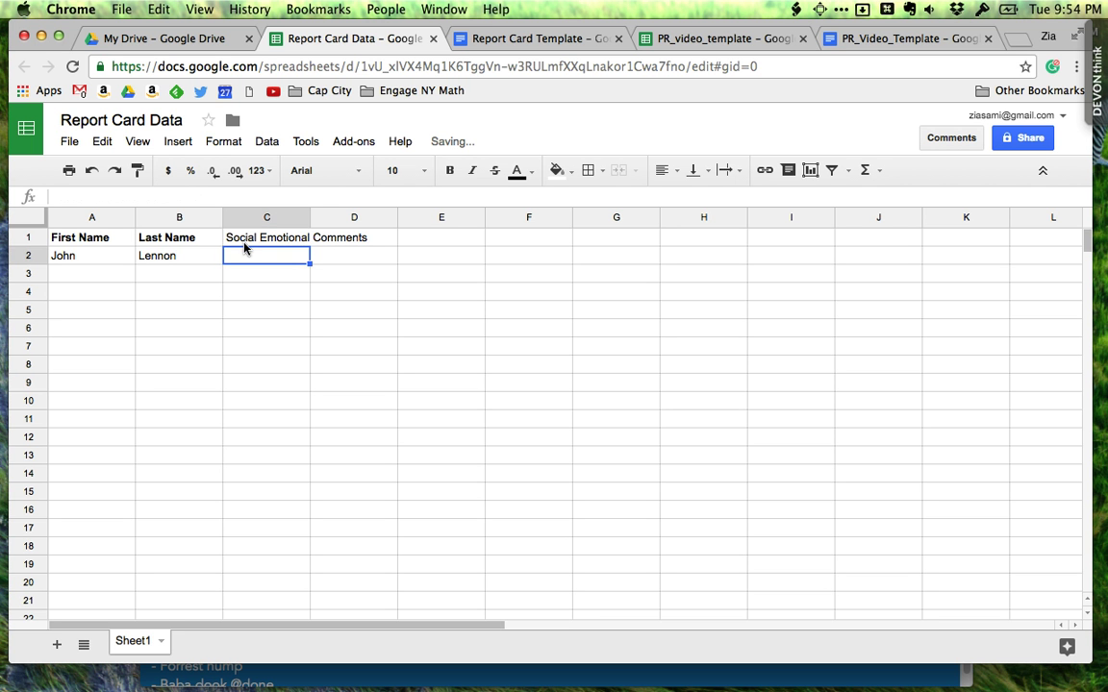
pyautogui.click(244, 245)
pyautogui.hotkey('ctrl', 'b')
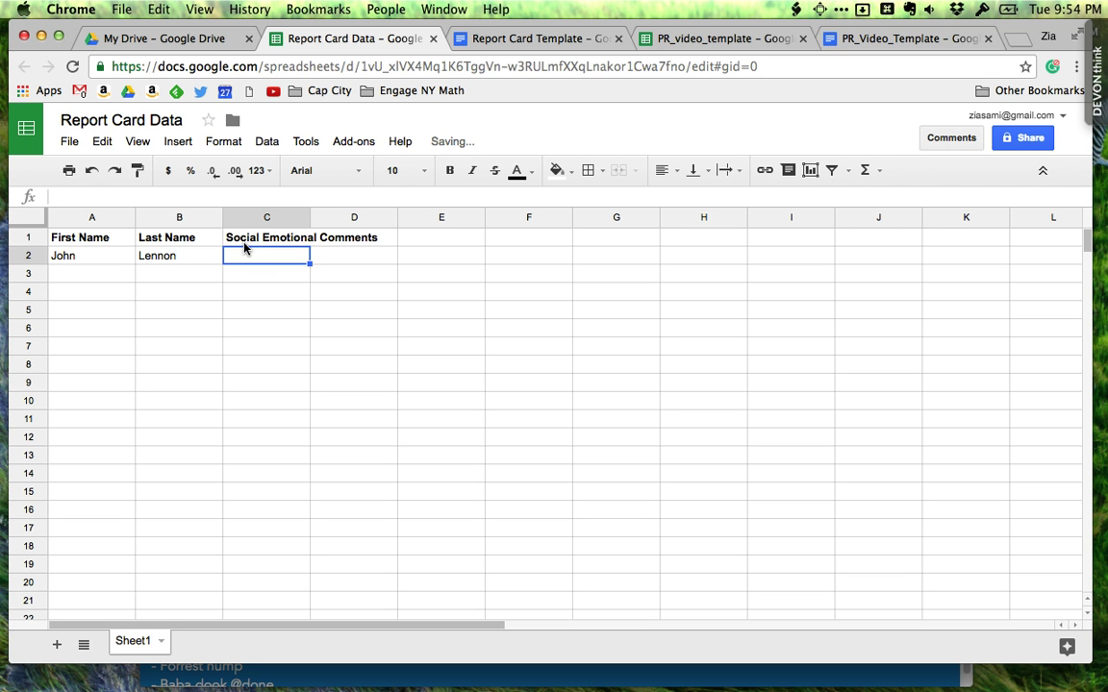
# Step: Back in the Report Card Template, refresh the Mail Merge fields and replace the selected paragraph with the Social Emotional Comments field
pyautogui.click(564, 40)
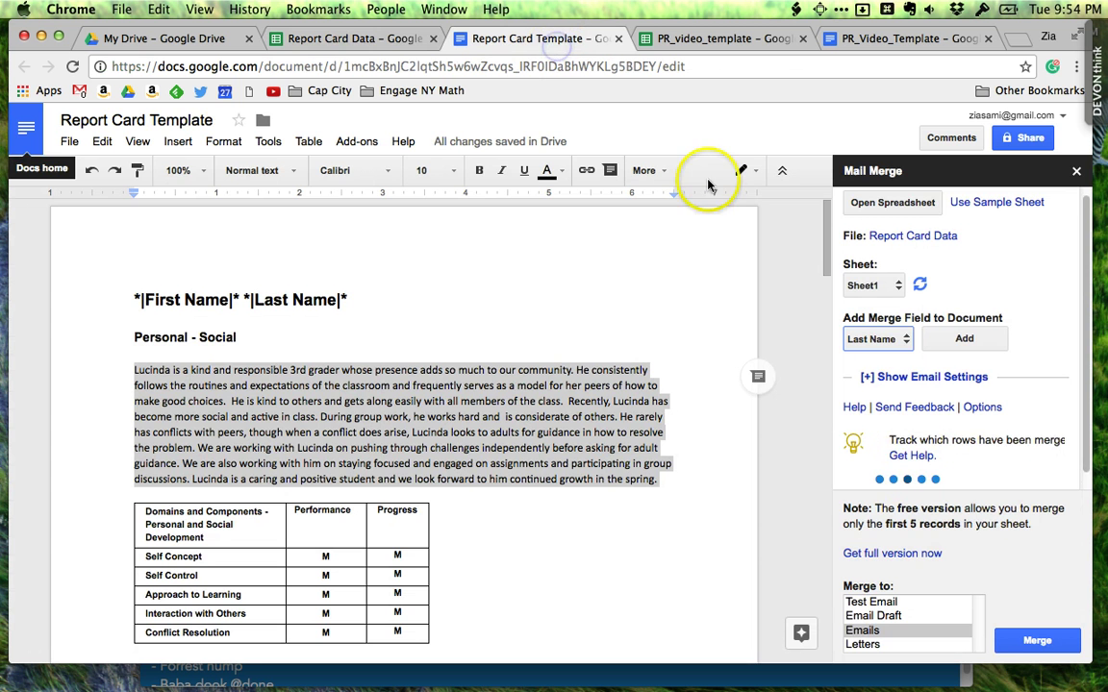
pyautogui.click(920, 288)
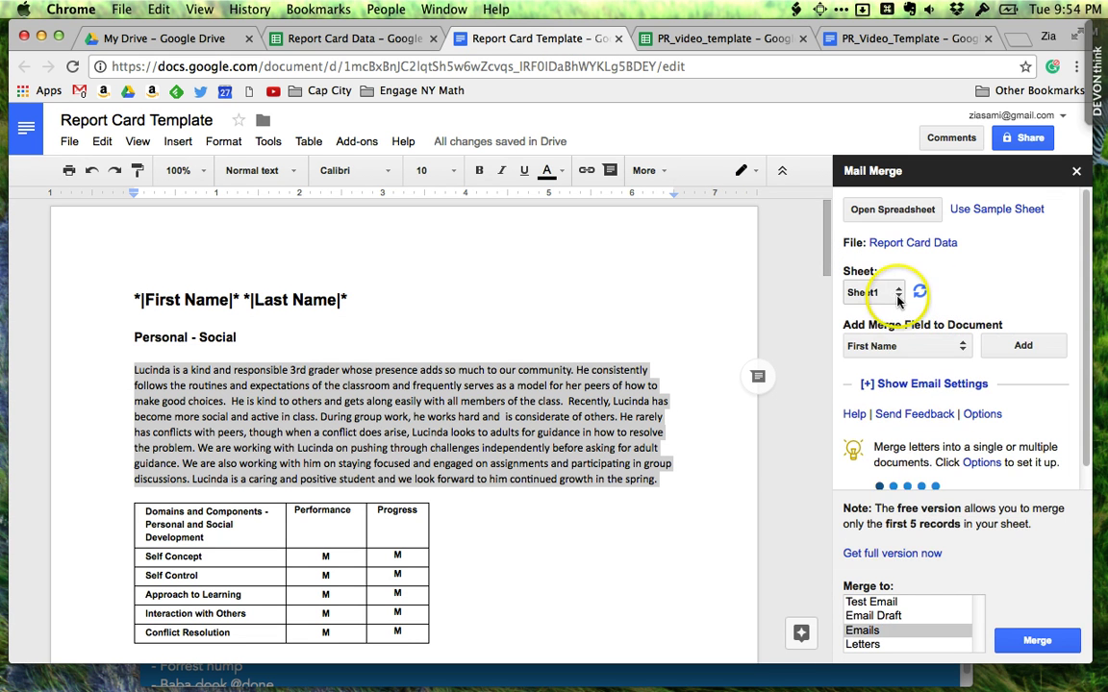
pyautogui.click(883, 346)
pyautogui.click(904, 373)
pyautogui.click(1022, 345)
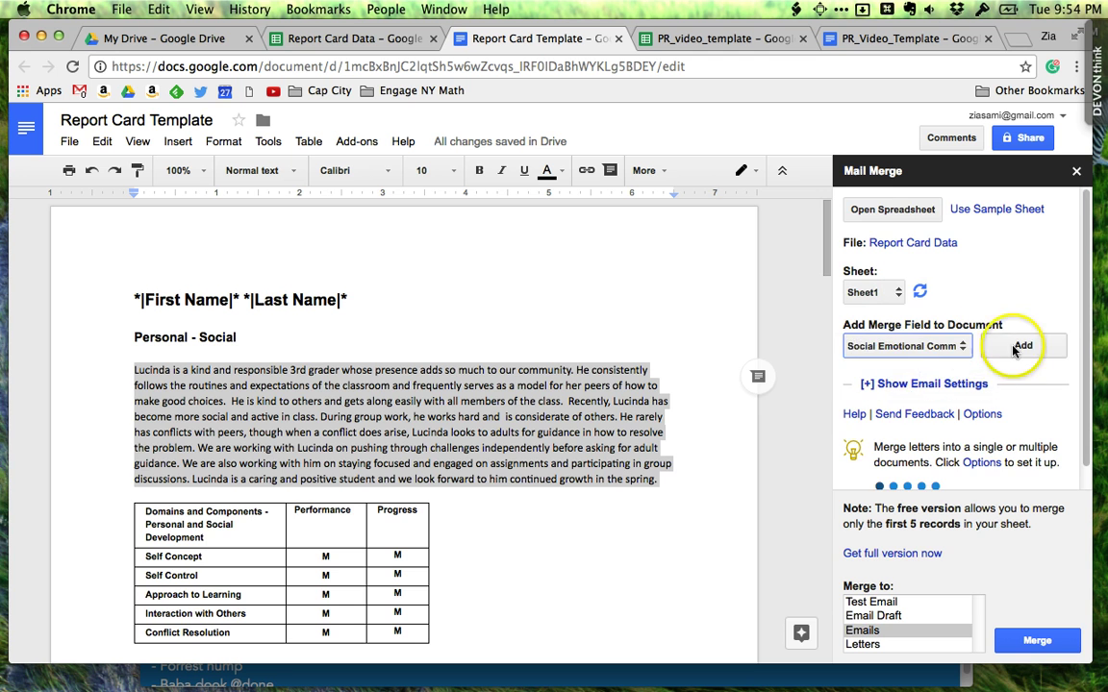
pyautogui.click(444, 418)
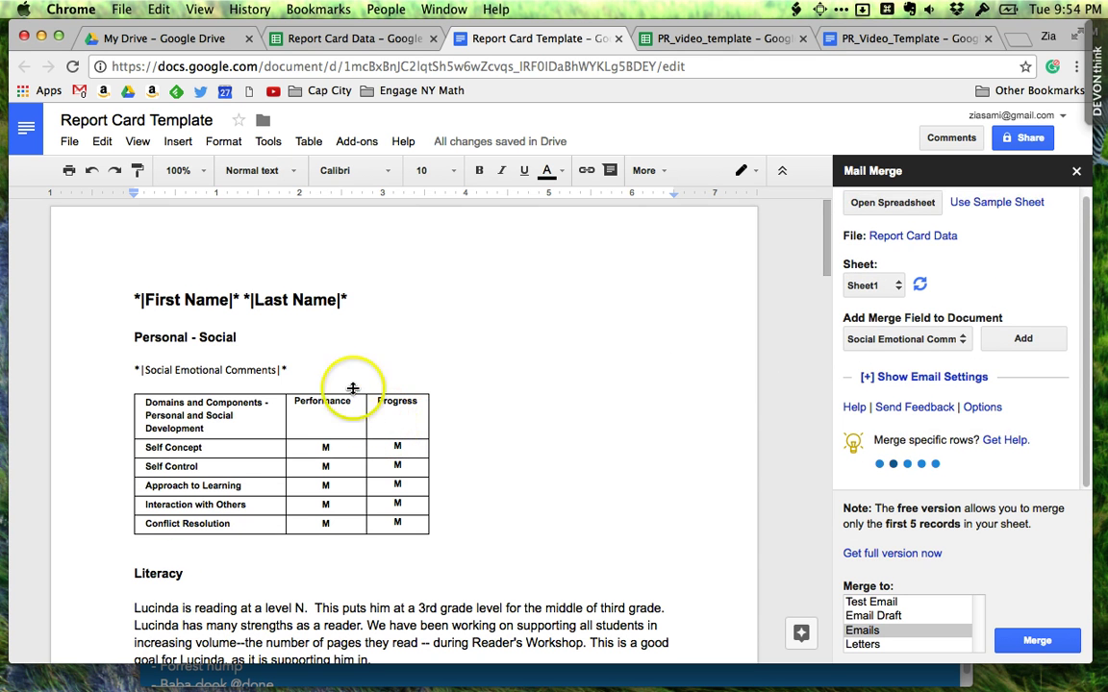
pyautogui.click(305, 373)
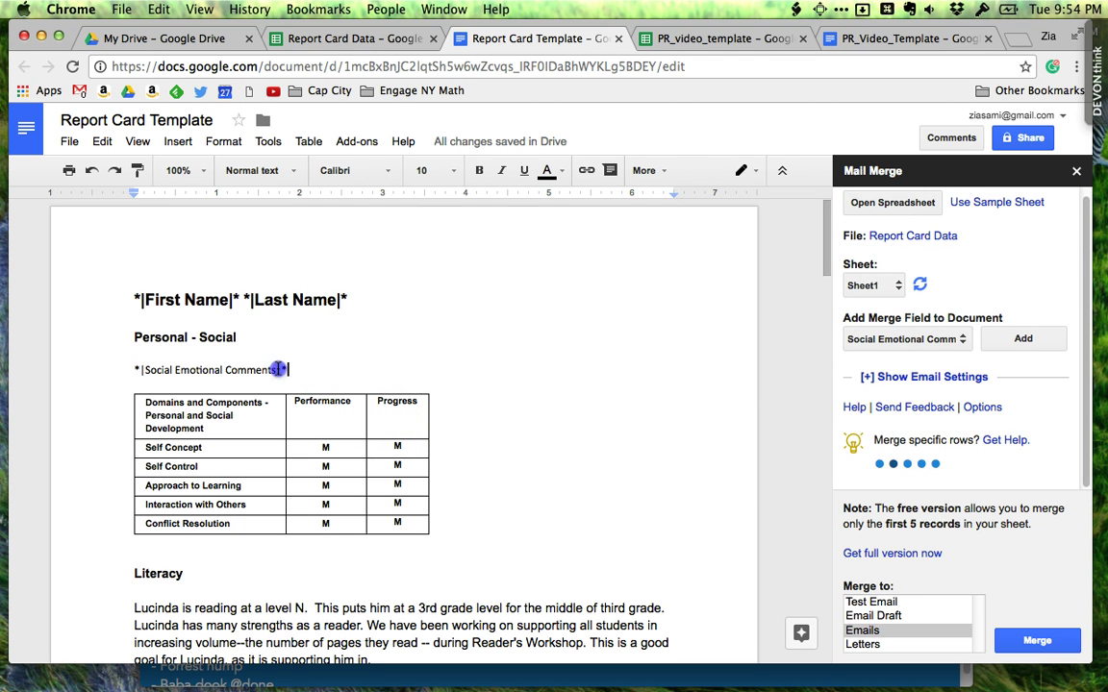
pyautogui.moveTo(277, 369); pyautogui.dragTo(108, 370)
pyautogui.click(117, 369)
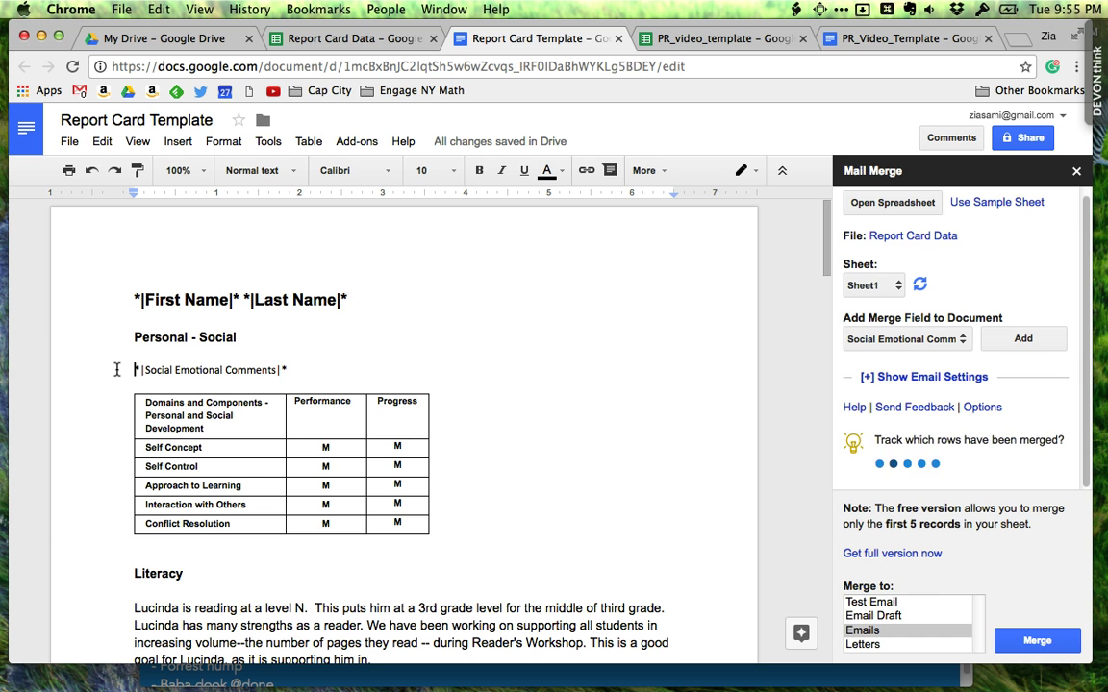
pyautogui.click(279, 37)
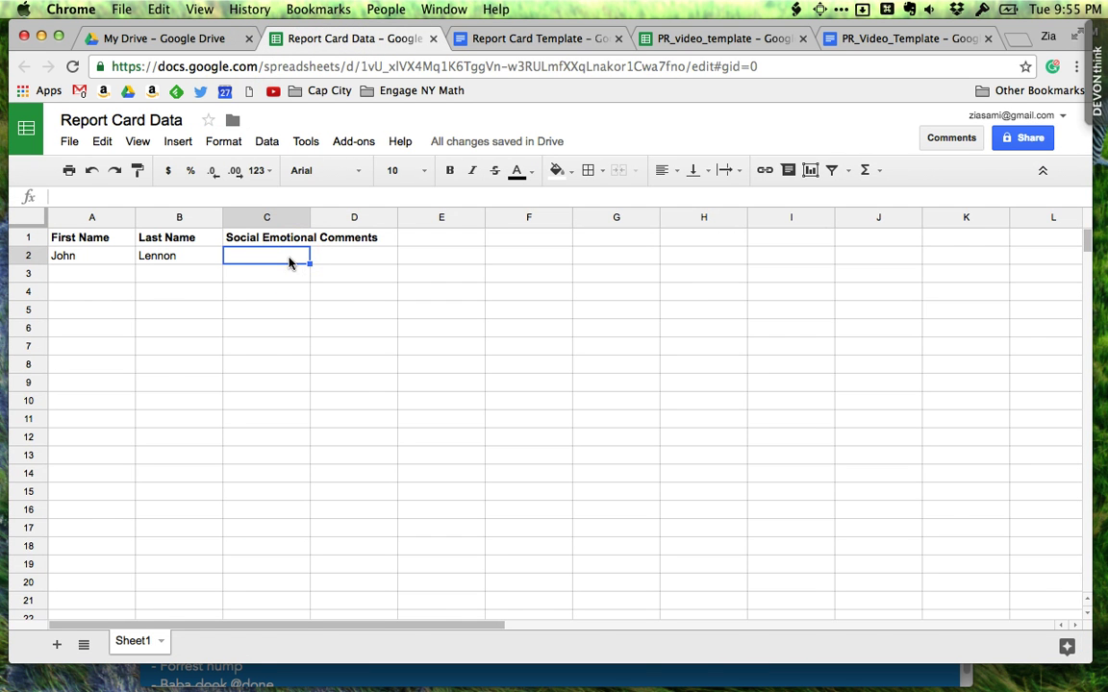
pyautogui.click(476, 36)
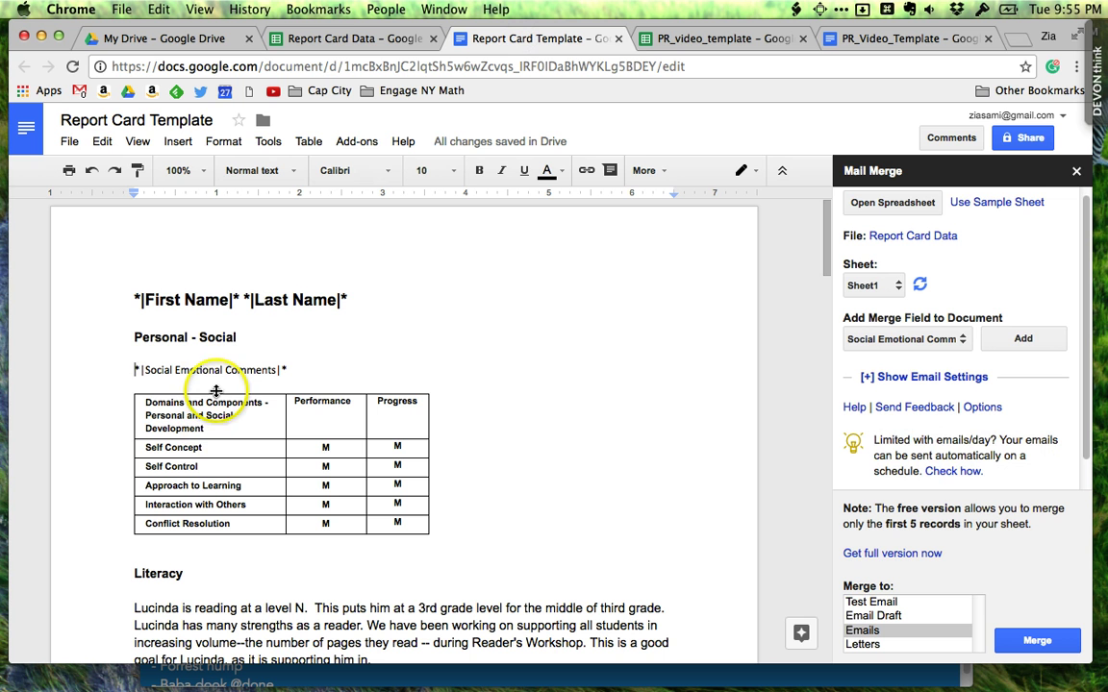
# Step: Select the Self Concept performance mark in the template, and enter Self Concept Perf in D1 and Self Concept Prog in E1 of the spreadsheet
pyautogui.doubleClick(326, 449)
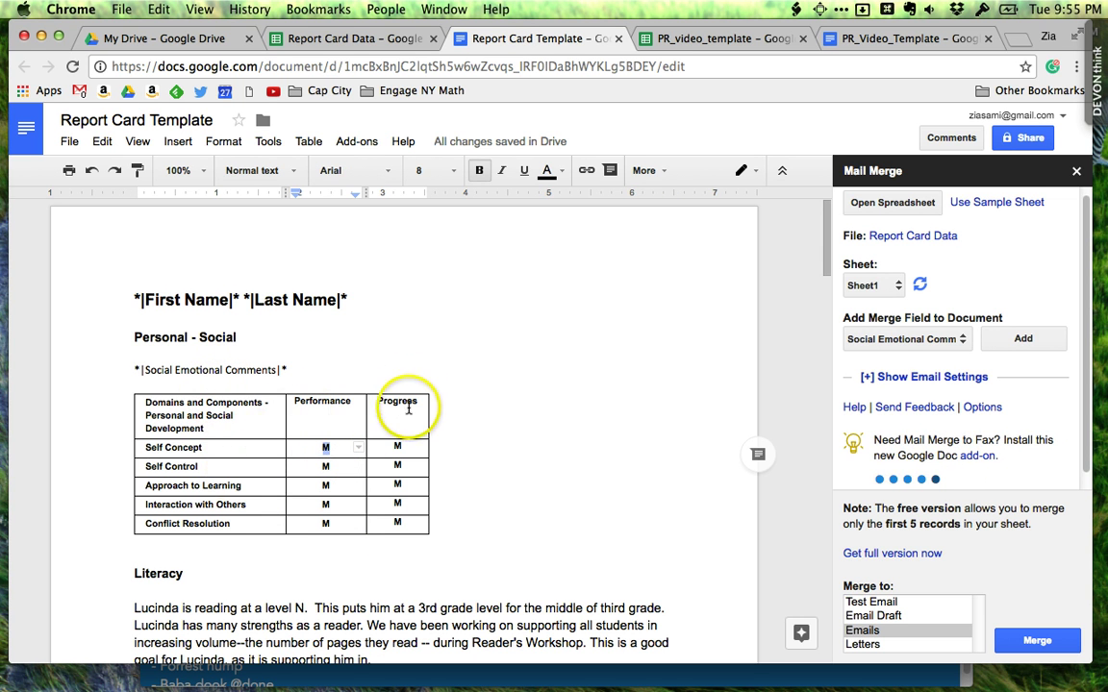
pyautogui.click(324, 40)
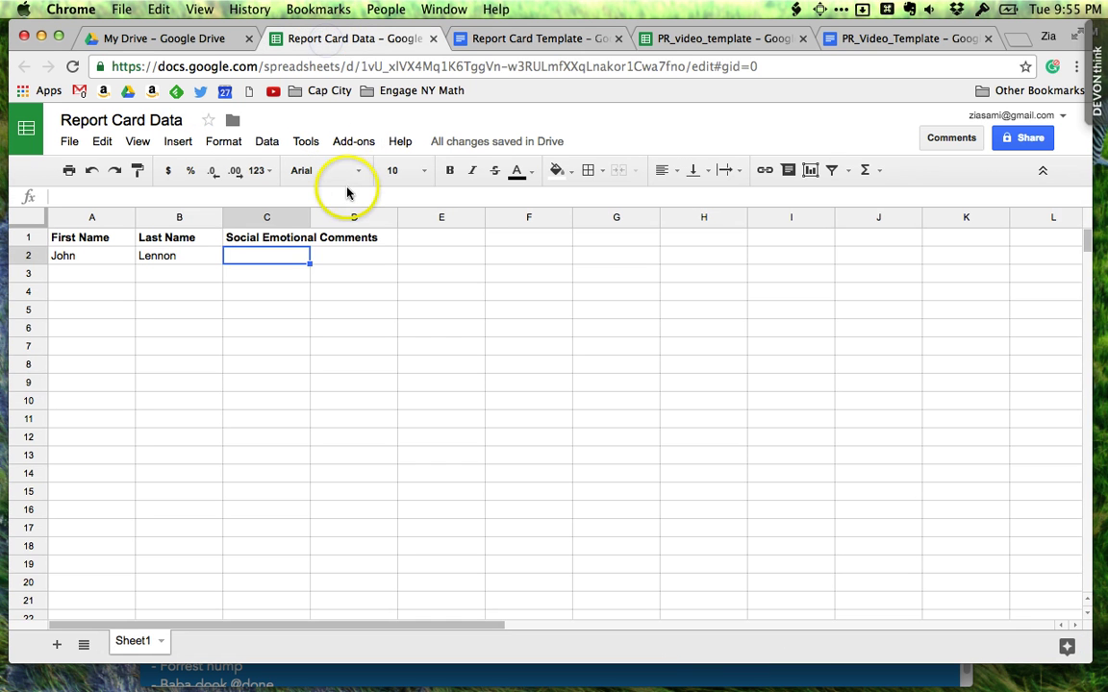
pyautogui.press('Up')
pyautogui.press('Right')
pyautogui.write('S')
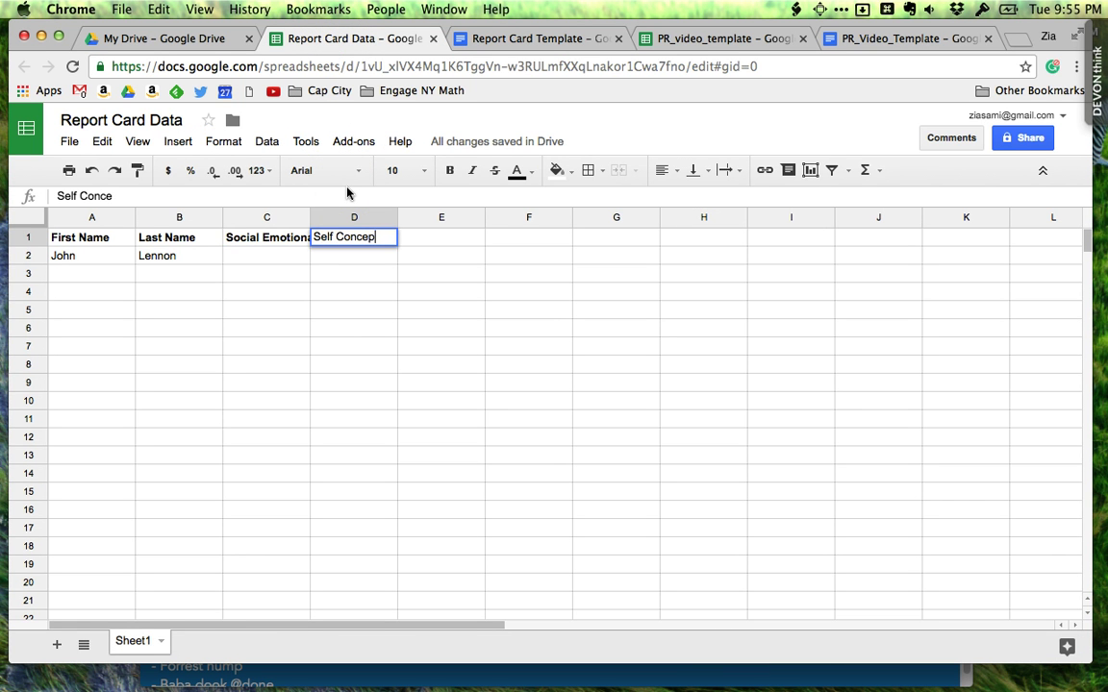
pyautogui.write('elf Concept Perf')
pyautogui.press('Tab')
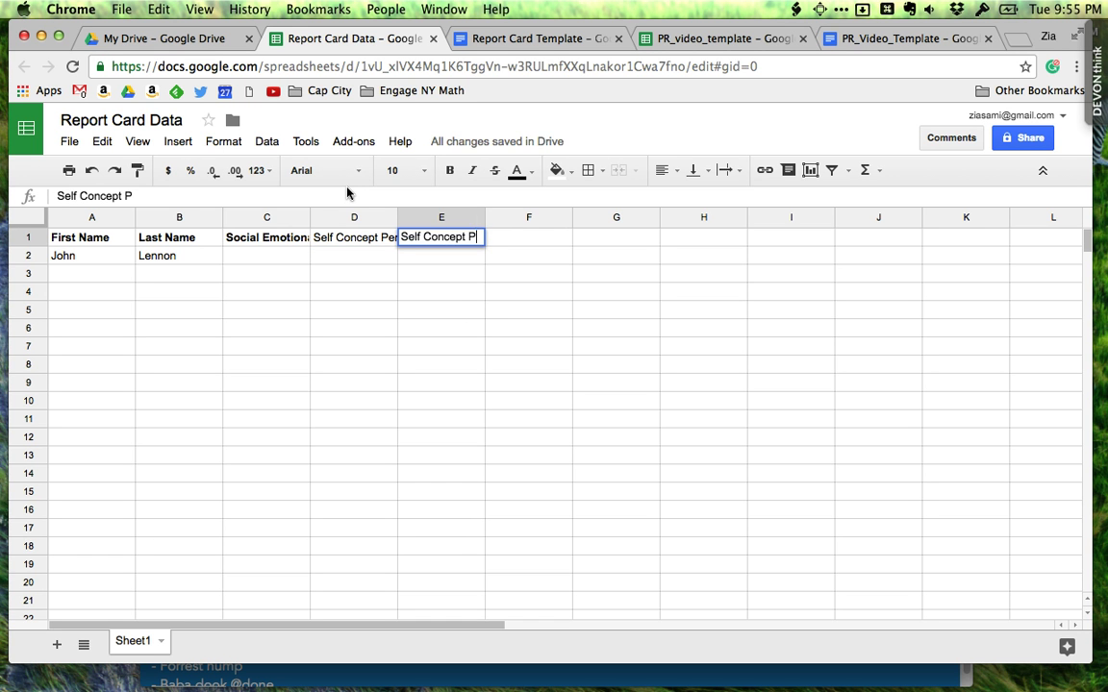
# Step: Make the two Self Concept headings in D1 and E1 bold
pyautogui.press('Left')
pyautogui.hotkey('shift', 'Right')
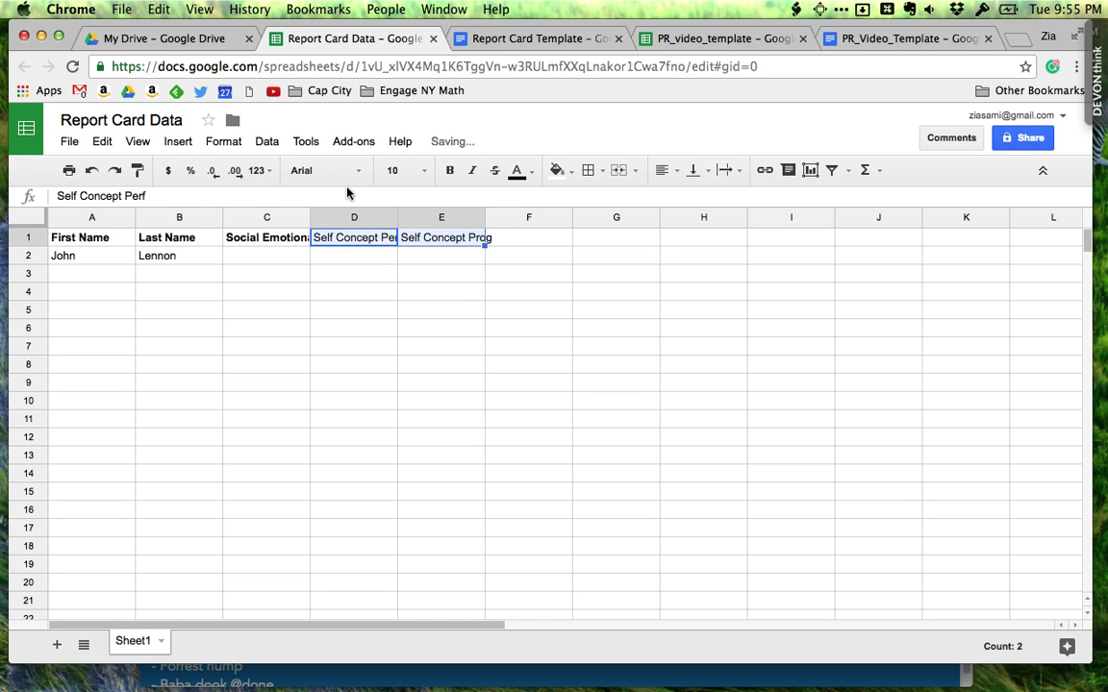
pyautogui.press('super+b')
pyautogui.hotkey('shift', 'Left')
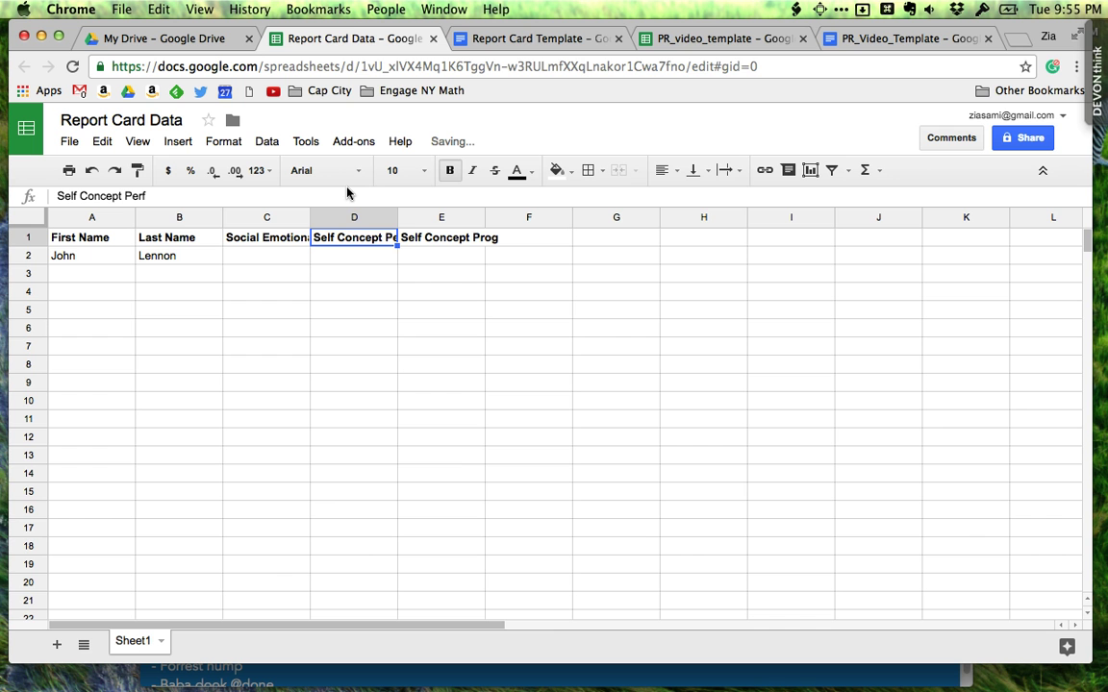
# Step: Widen columns D and E to fit their Self Concept headings
pyautogui.rightClick(393, 220)
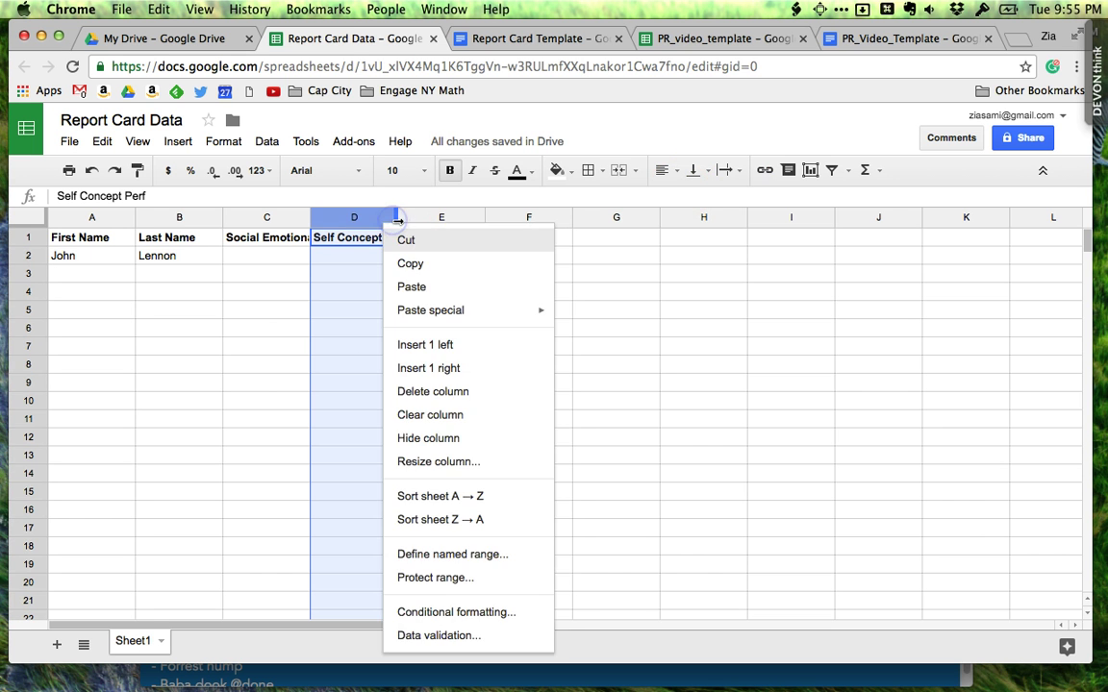
pyautogui.press('Escape')
pyautogui.moveTo(395, 218); pyautogui.dragTo(407, 217)
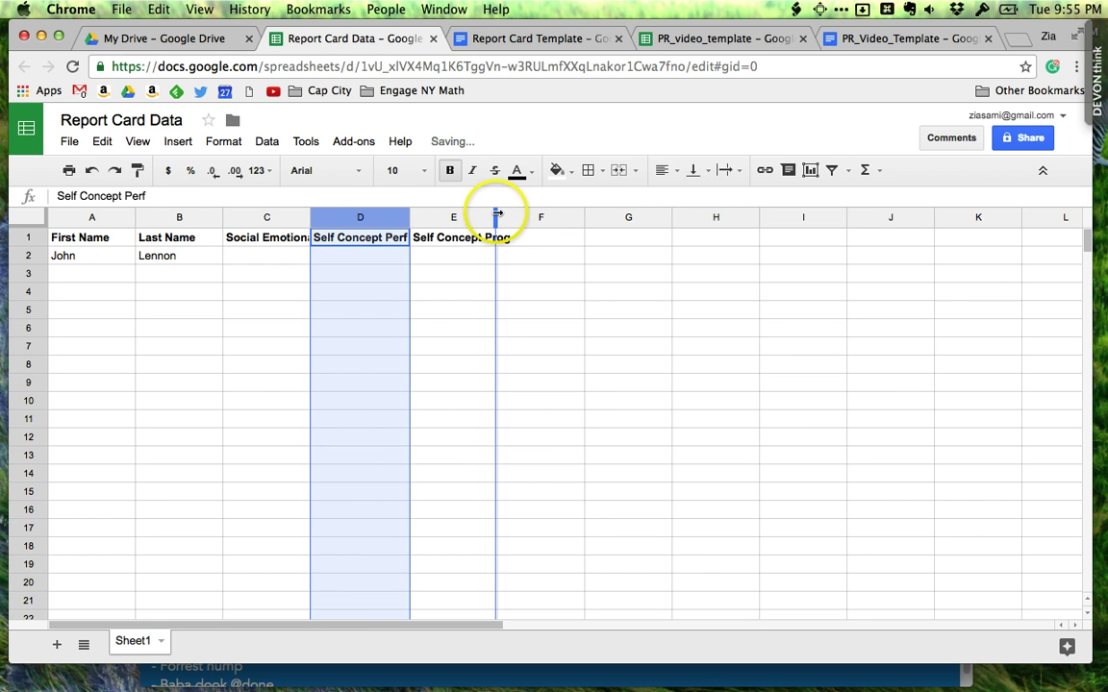
pyautogui.moveTo(496, 214); pyautogui.dragTo(513, 216)
pyautogui.click(466, 219)
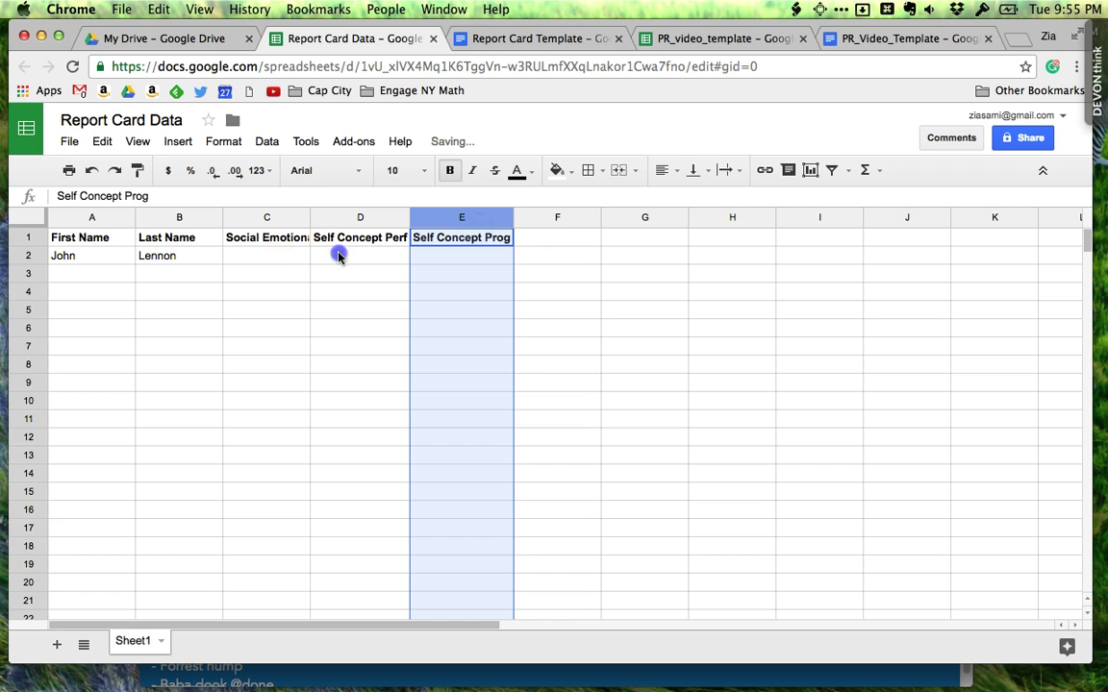
# Step: Enter the comment "They're doing just fine socially and emotionally." in C2
pyautogui.click(337, 256)
pyautogui.click(297, 256)
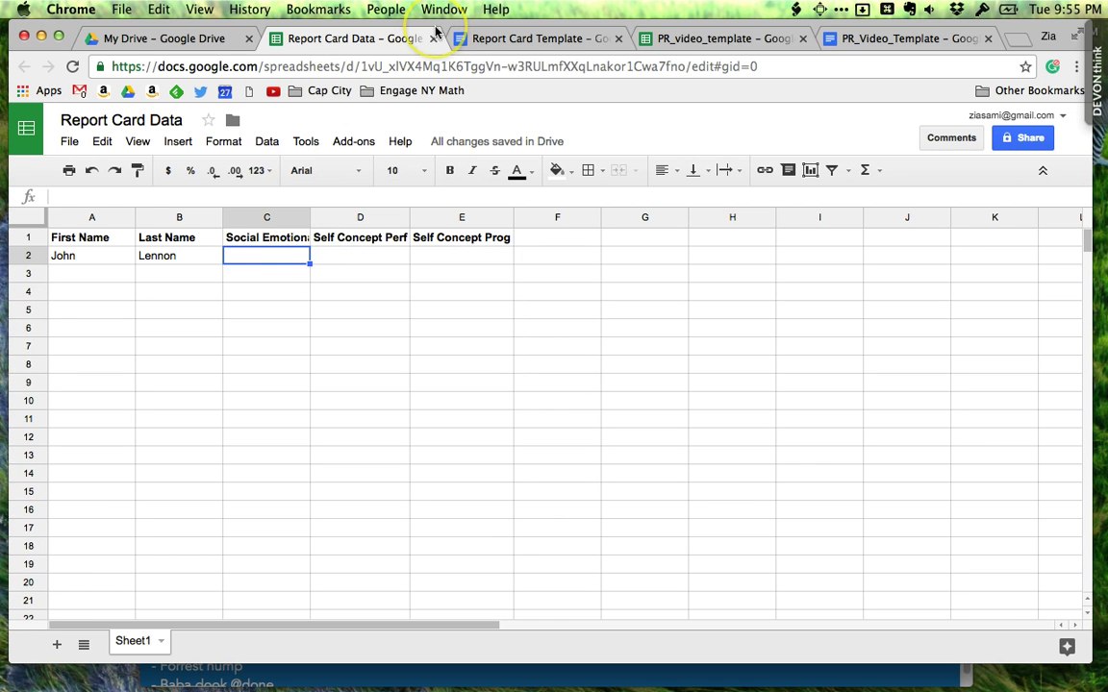
pyautogui.write("They'r")
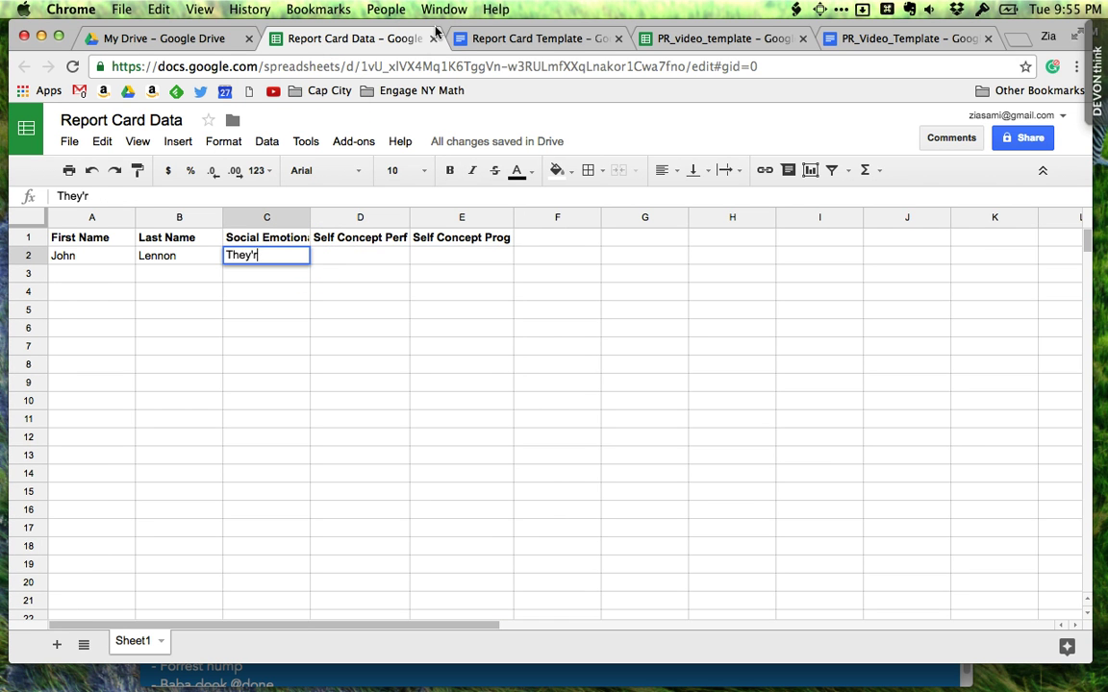
pyautogui.write('e doing just fine sociall')
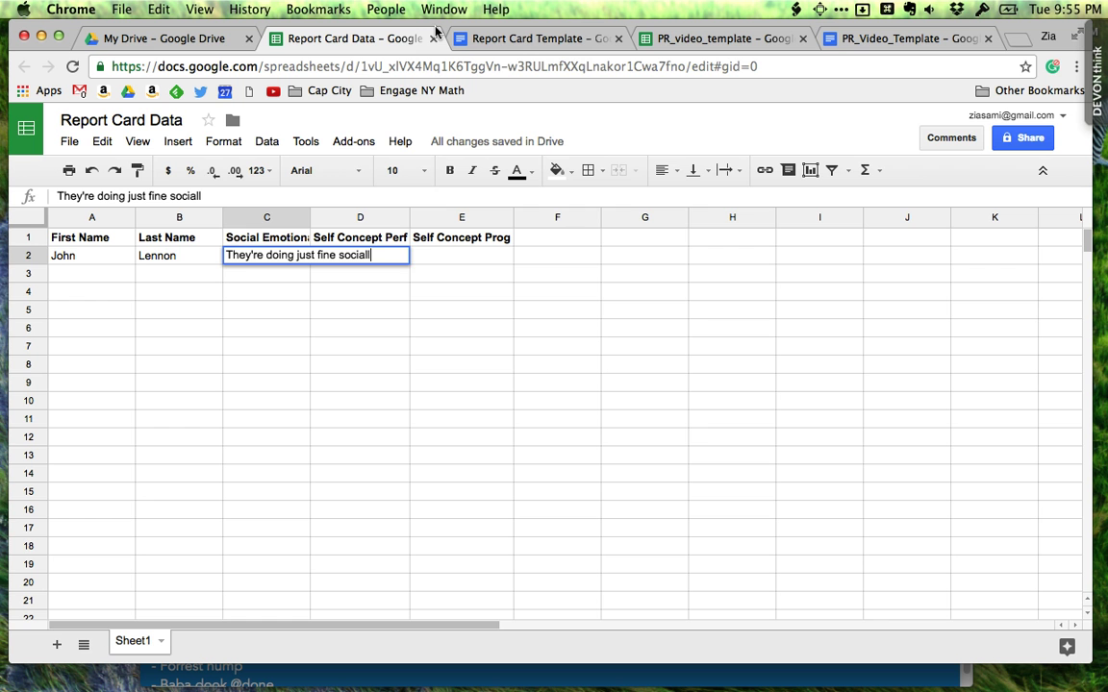
pyautogui.write('y and emoit')
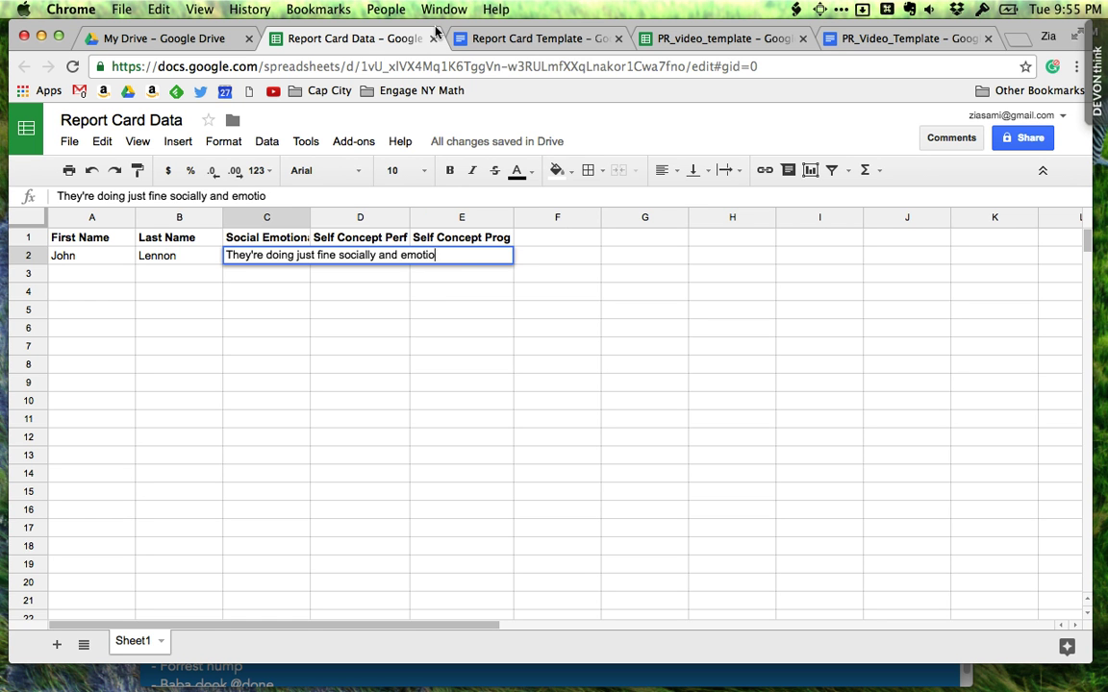
pyautogui.write('.')
pyautogui.press('Return')
pyautogui.press('Up')
pyautogui.press('Right')
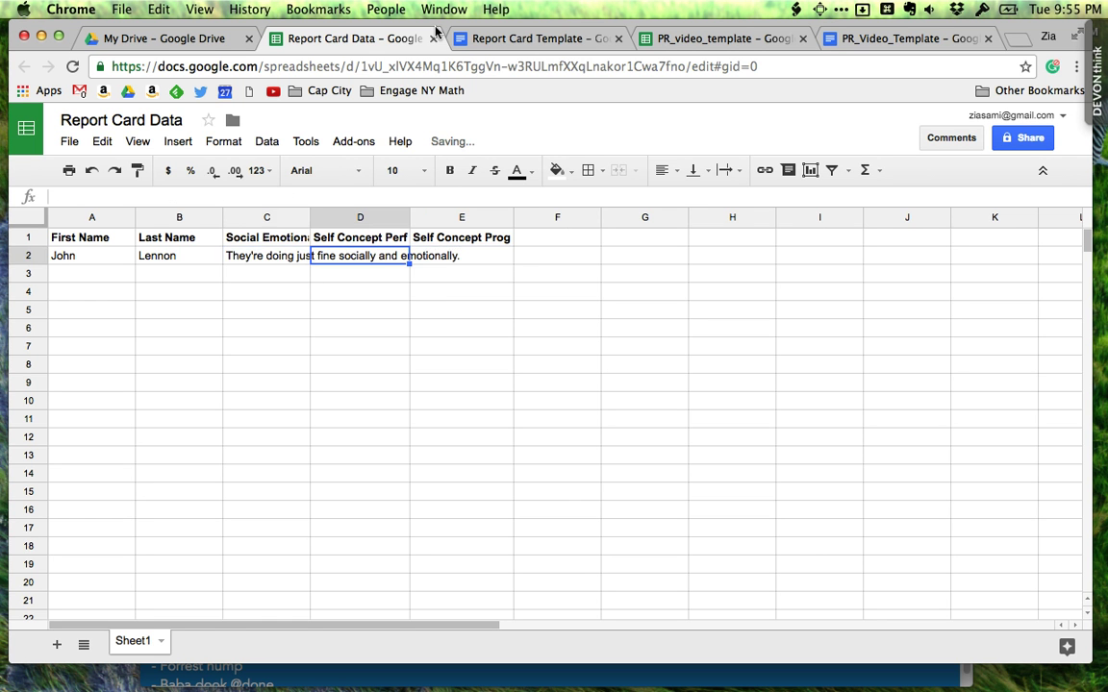
# Step: Set the text wrapping of column C to Clip and widen the column to fit the full comment
pyautogui.click(266, 219)
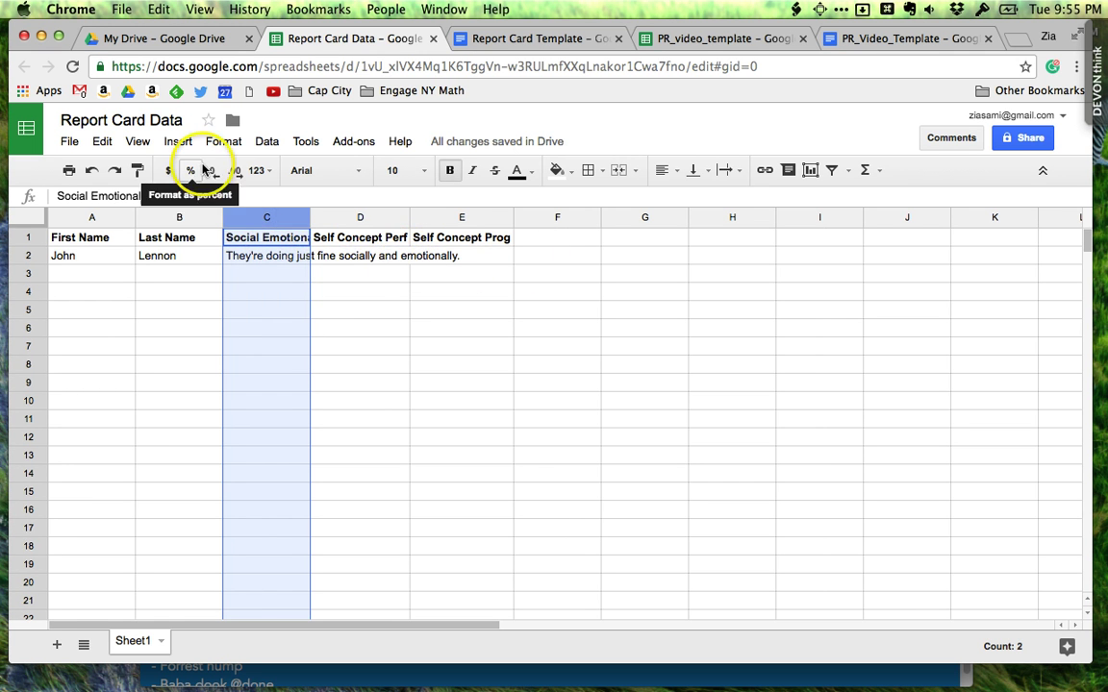
pyautogui.click(238, 141)
pyautogui.moveTo(279, 391)
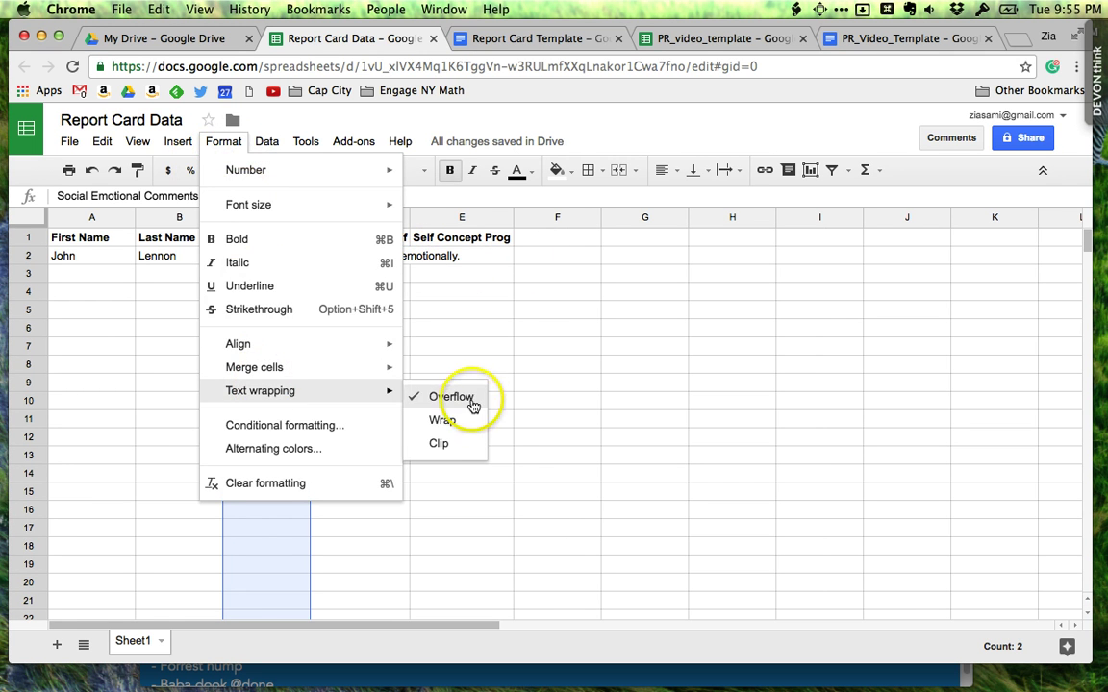
pyautogui.click(483, 444)
pyautogui.click(277, 262)
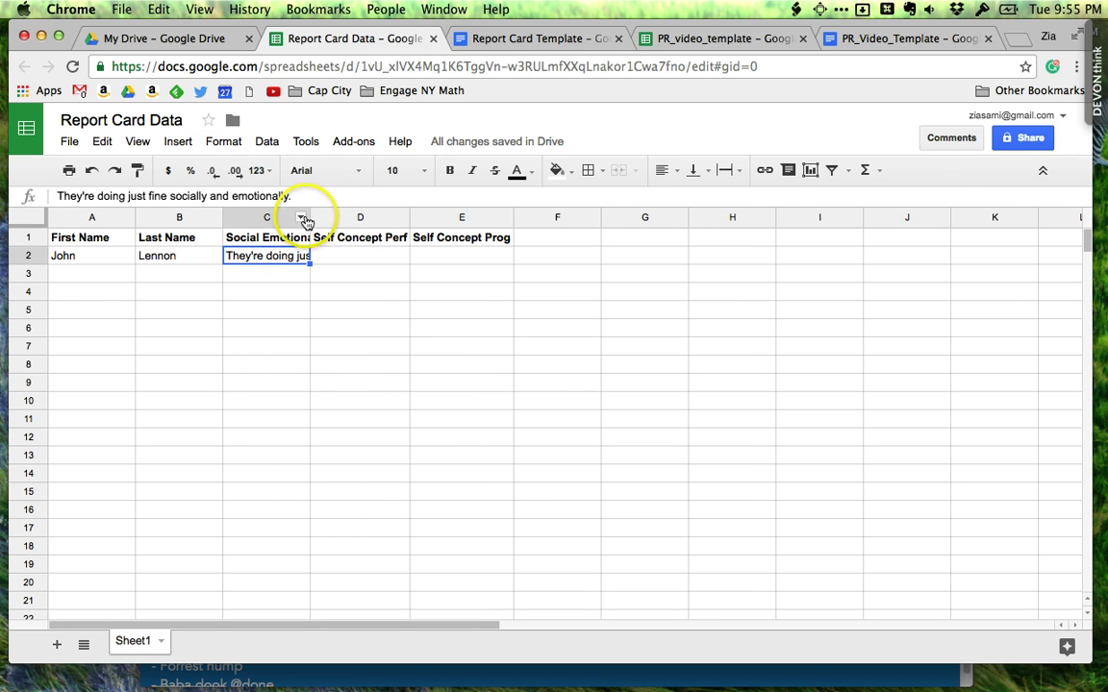
pyautogui.moveTo(305, 221); pyautogui.dragTo(463, 217)
# Step: Enter M as the Self Concept performance mark in D2 and as the progress mark in E2
pyautogui.click(489, 255)
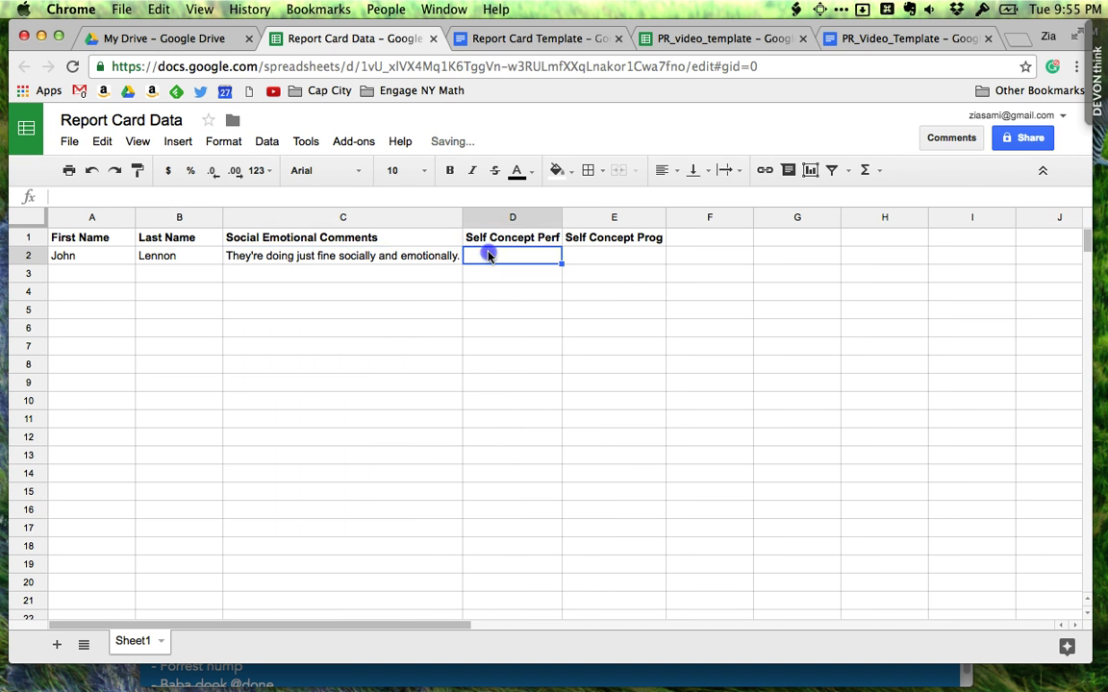
pyautogui.write('M')
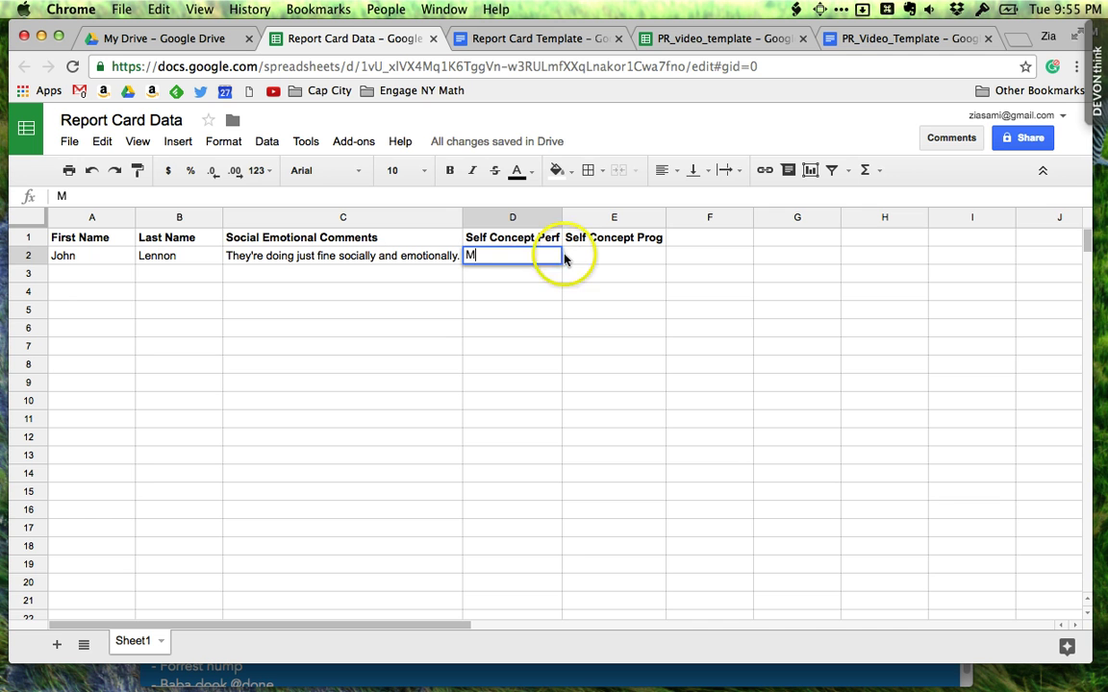
pyautogui.click(594, 258)
pyautogui.write('M')
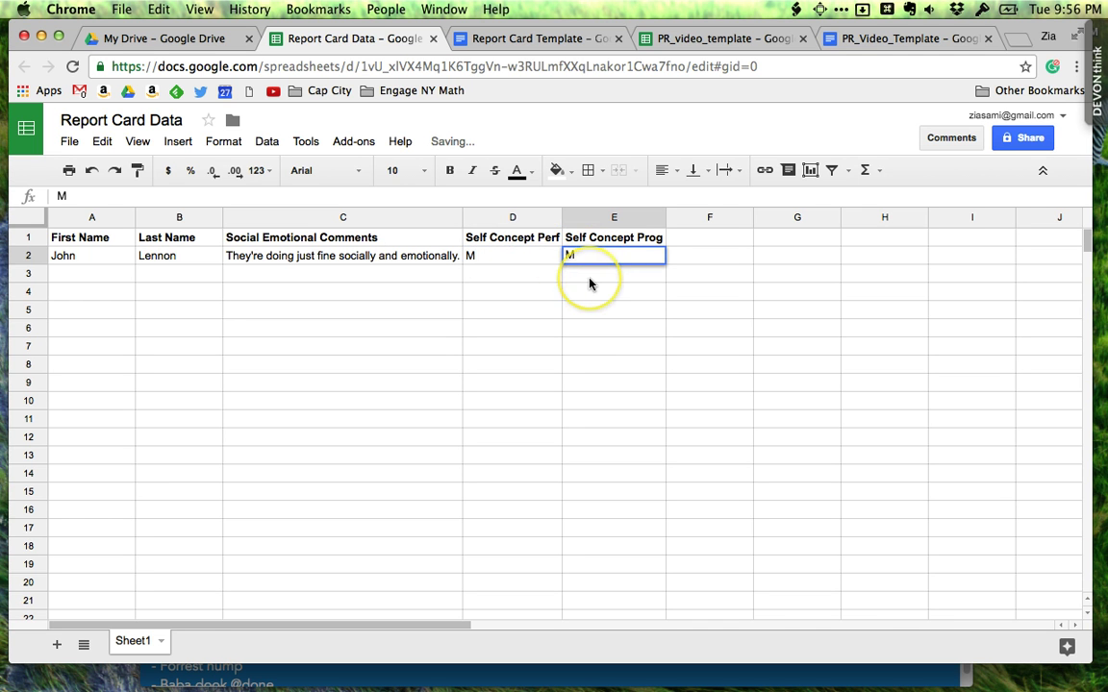
# Step: Replace the Self Concept progress mark in E2 with E
pyautogui.press('BackSpace')
pyautogui.write('E')
pyautogui.press('Return')
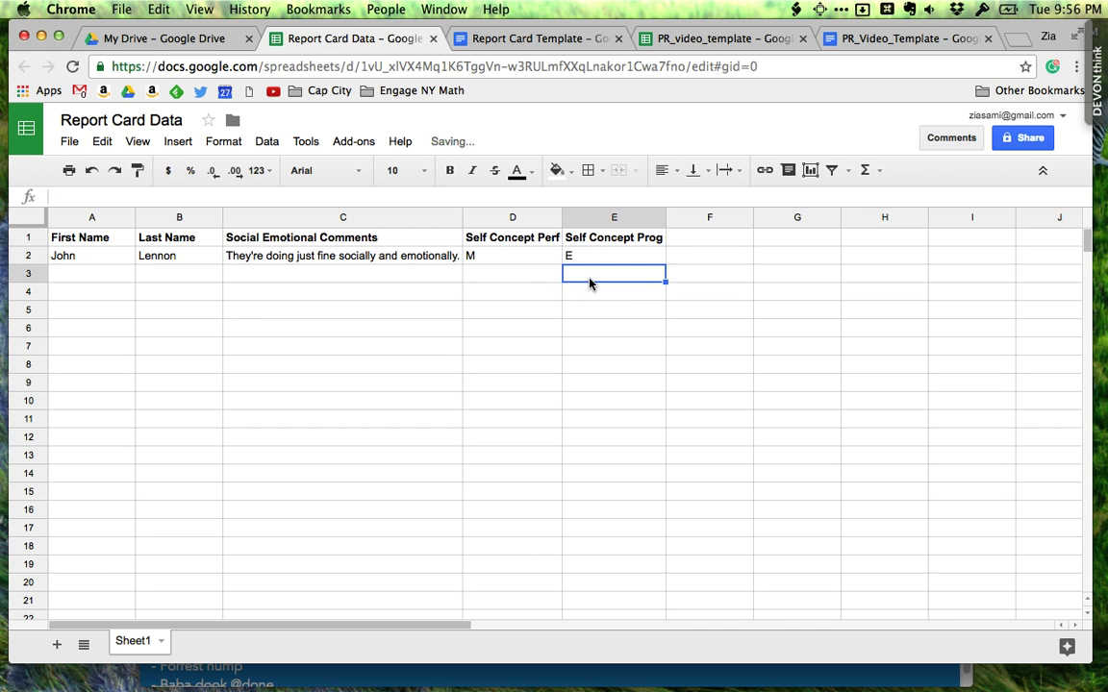
pyautogui.press('Up')
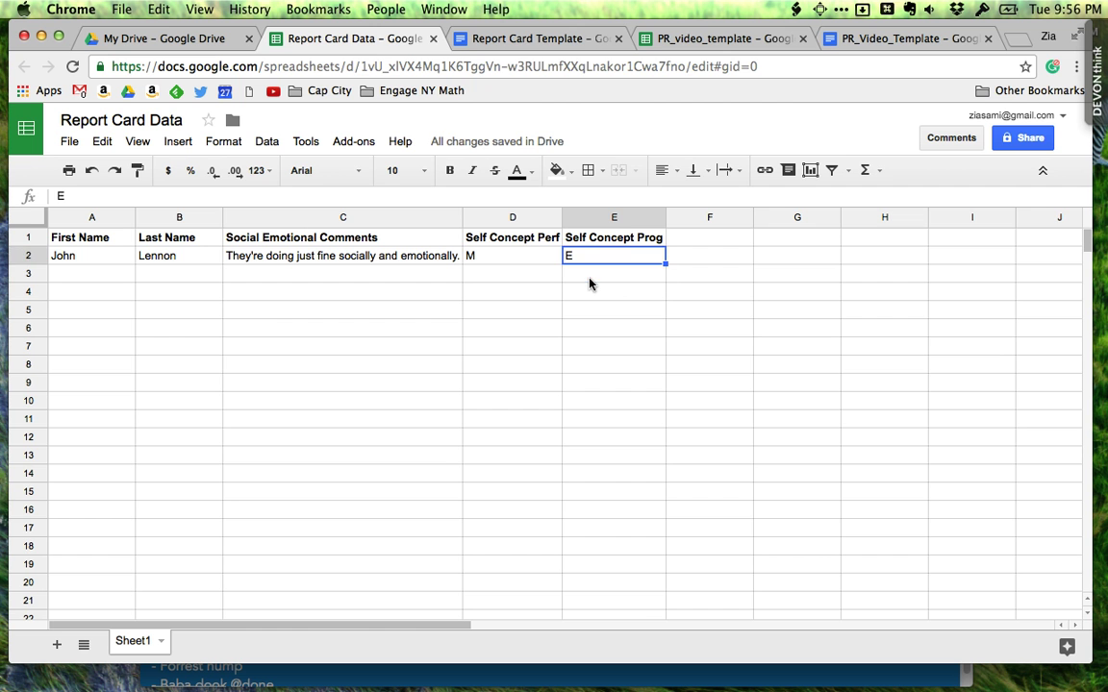
# Step: In the Report Card Template, refresh the Mail Merge data and replace the Self Concept performance mark with the Self Concept Perf field
pyautogui.click(534, 38)
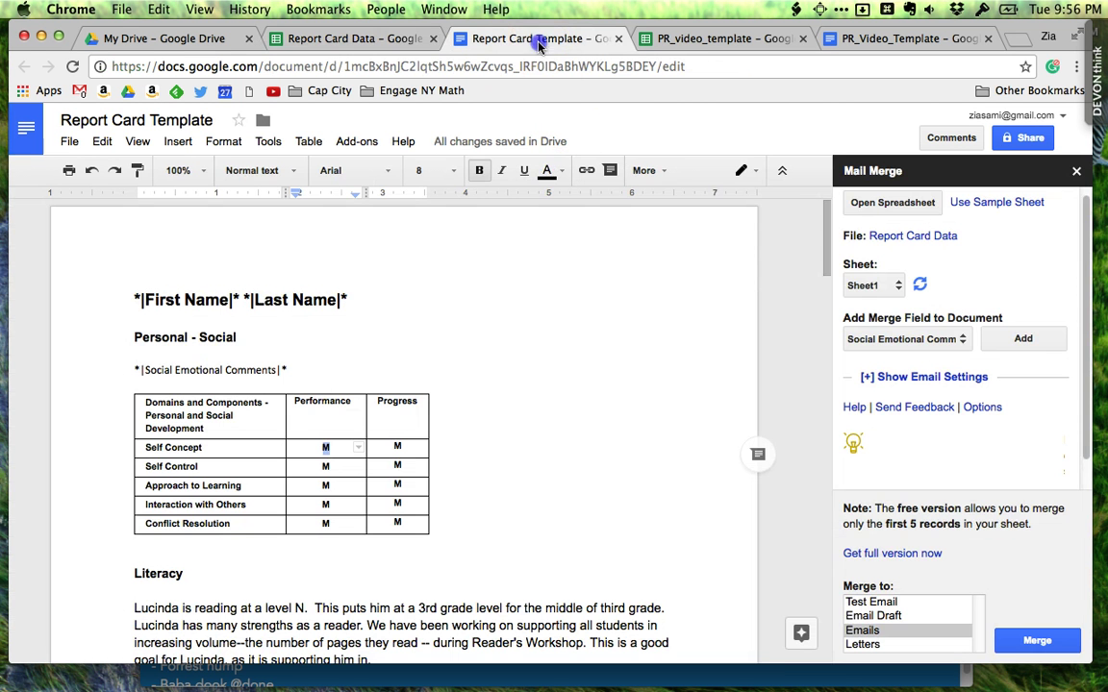
pyautogui.click(919, 285)
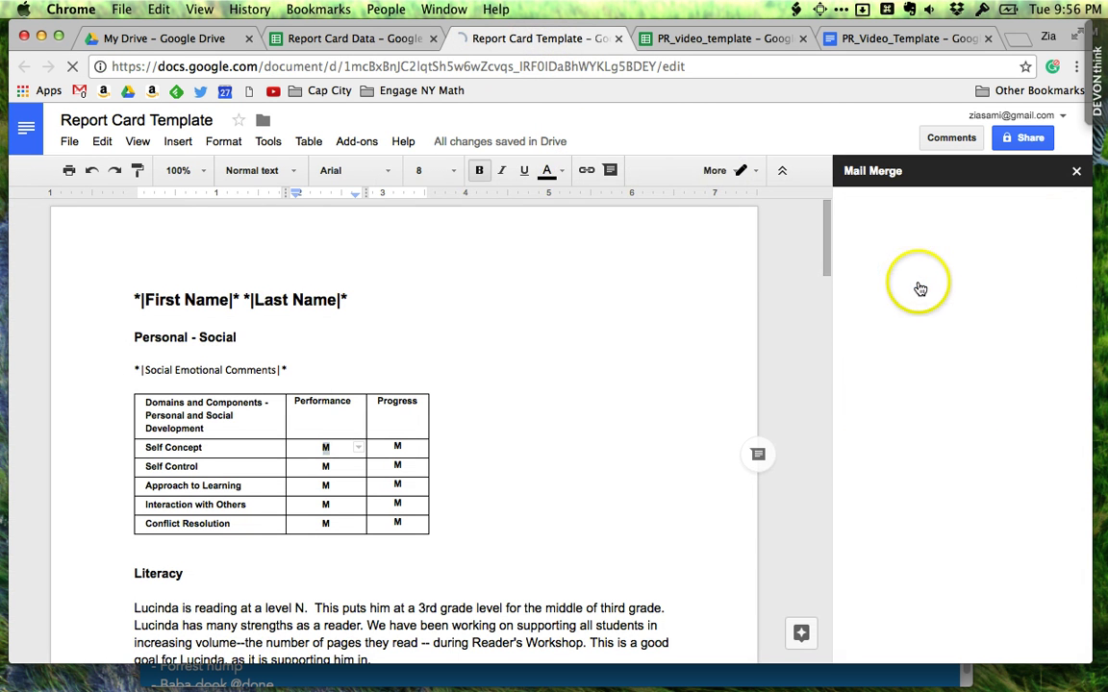
pyautogui.click(331, 447)
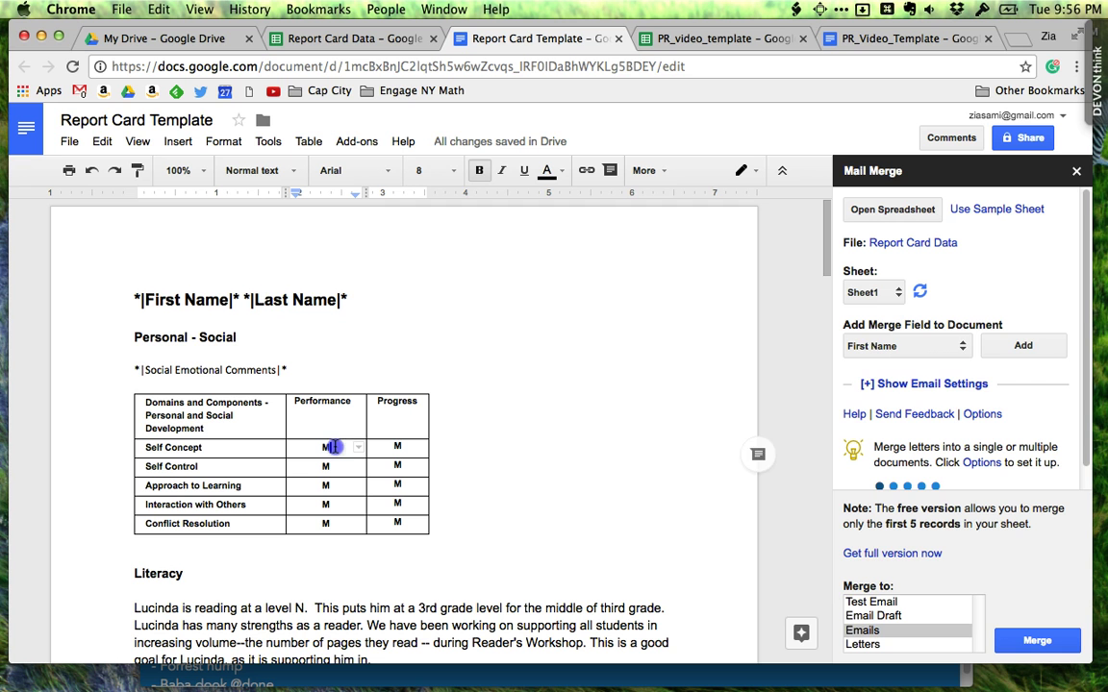
pyautogui.click(866, 347)
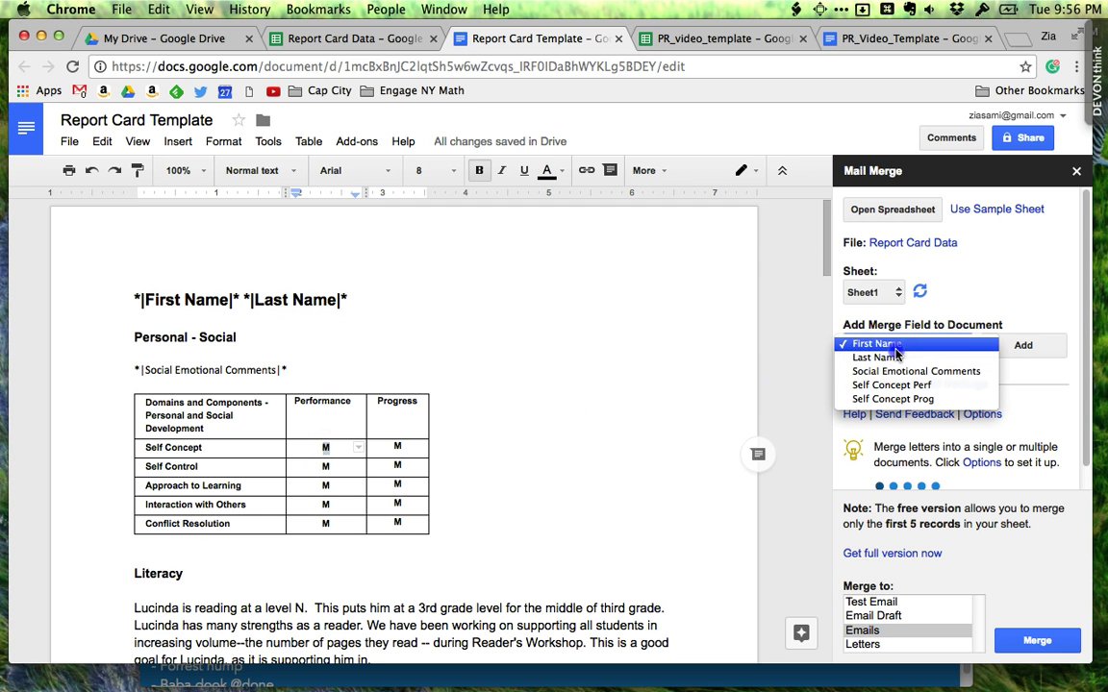
pyautogui.click(960, 383)
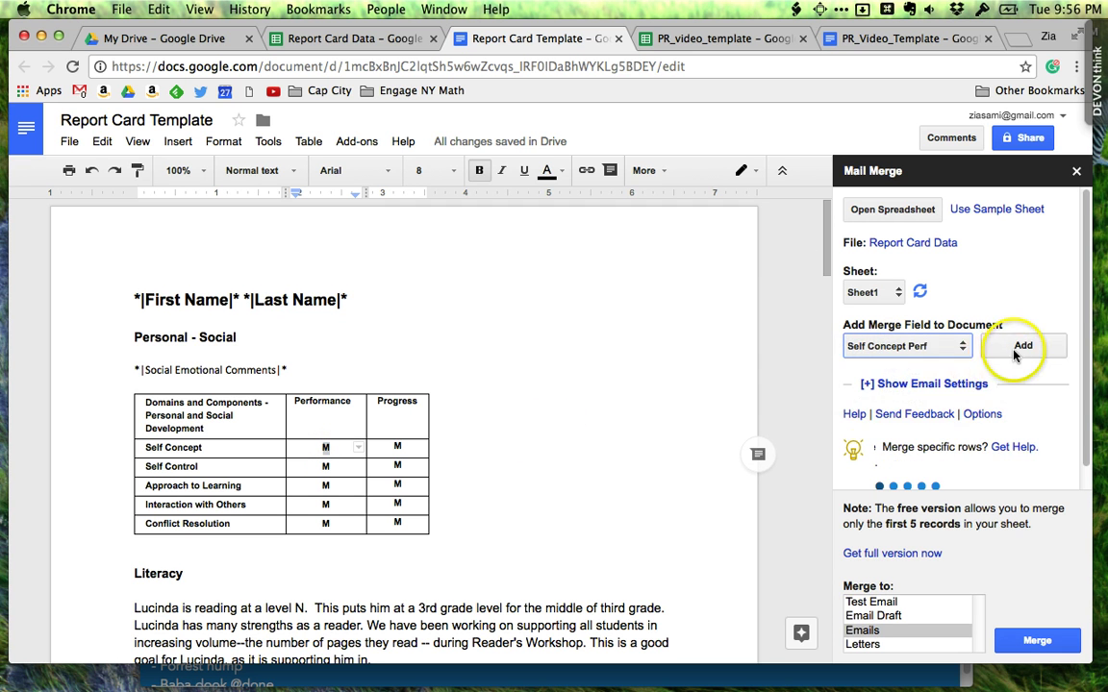
pyautogui.click(1023, 345)
# Step: Replace the Self Concept progress mark in the table with the Self Concept Prog merge field
pyautogui.doubleClick(395, 448)
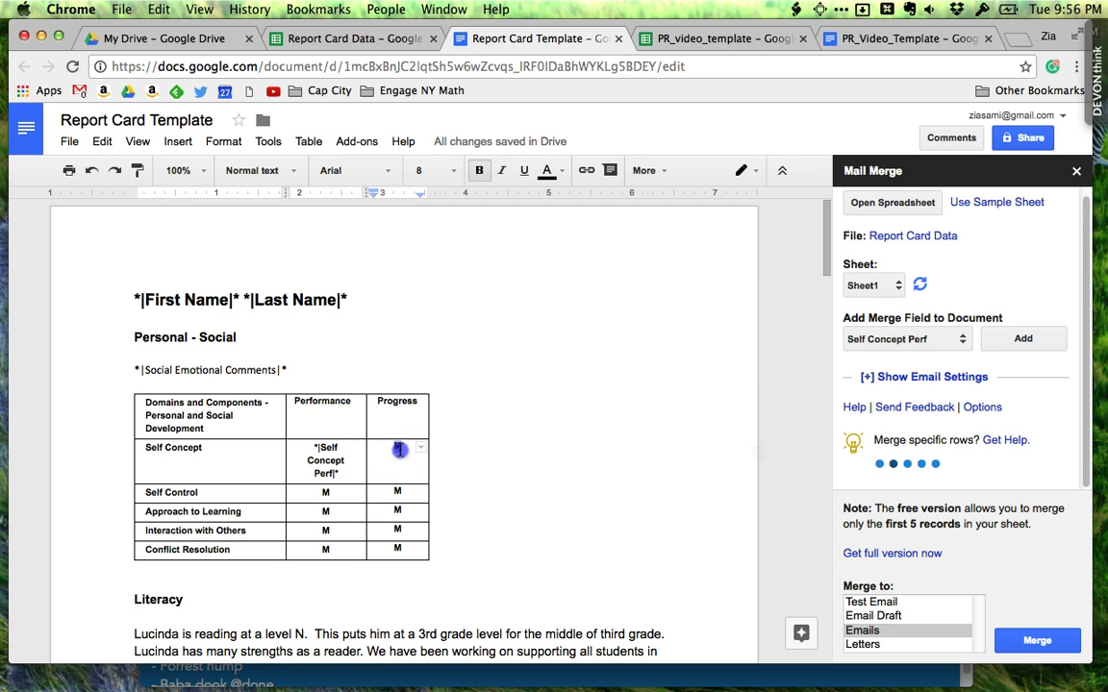
pyautogui.click(913, 338)
pyautogui.click(957, 351)
pyautogui.click(1029, 340)
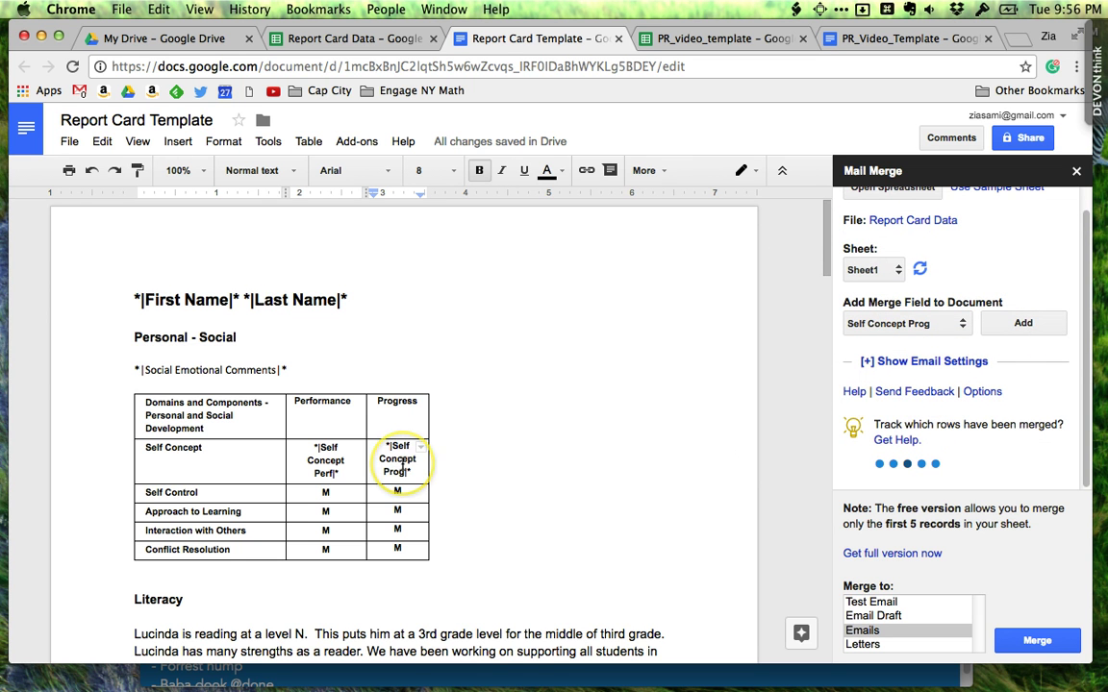
# Step: Review the template's Literacy section alongside the Report Card Data and PR_video_template spreadsheets
pyautogui.scroll(-8, 402, 468)
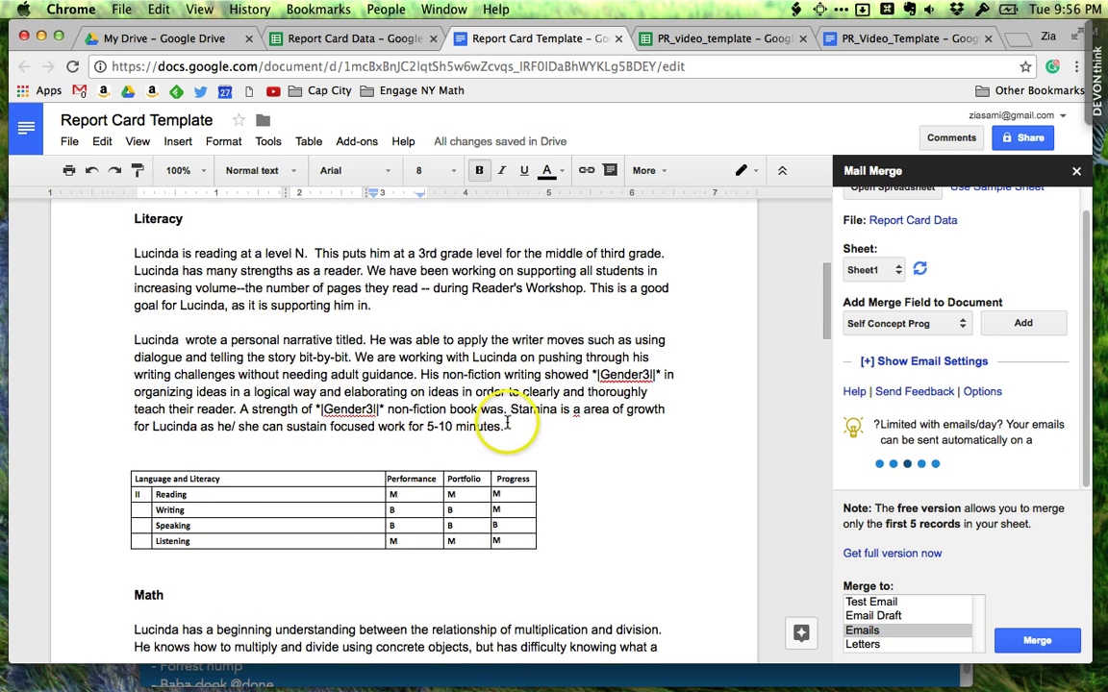
pyautogui.scroll(1, 462, 317)
pyautogui.click(348, 46)
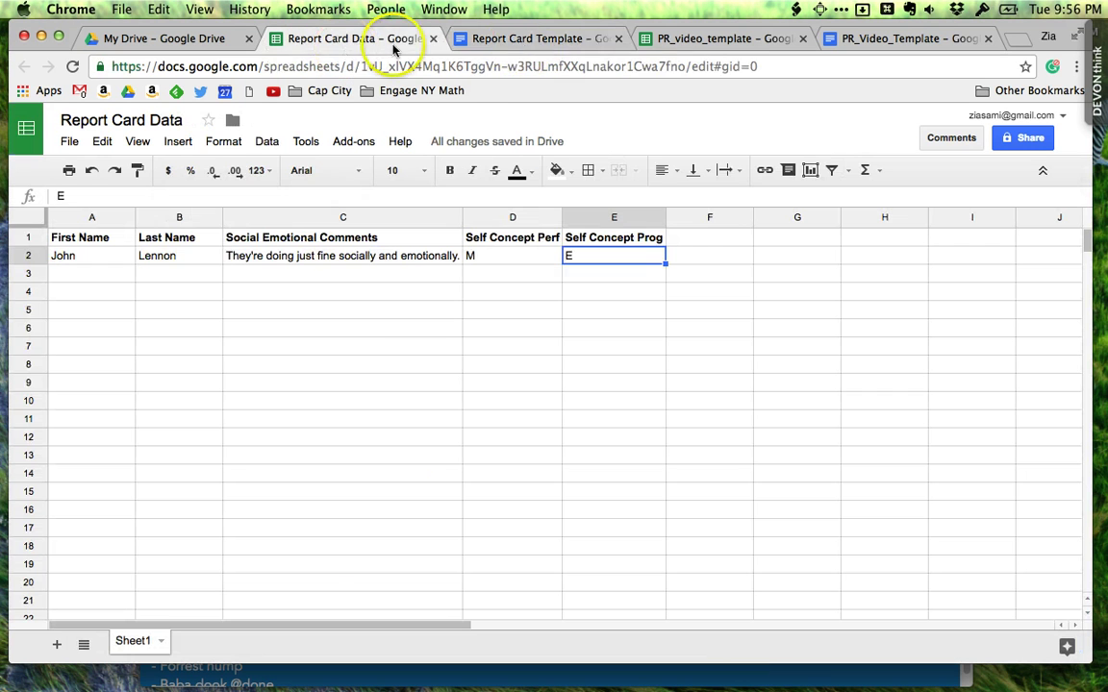
pyautogui.click(539, 46)
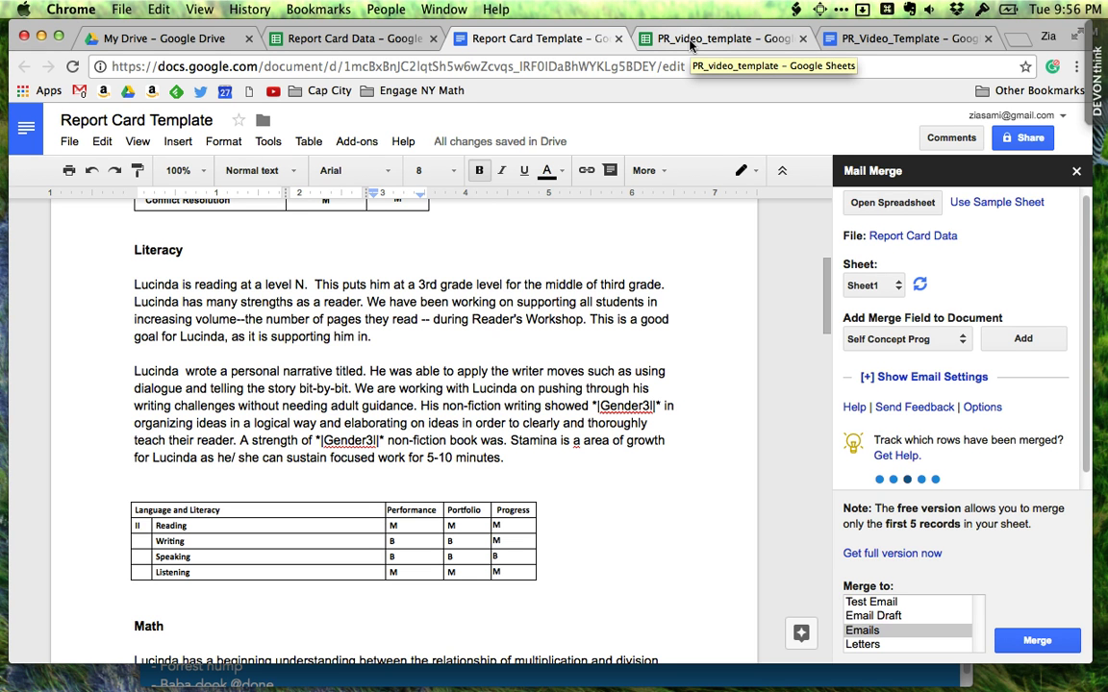
pyautogui.click(689, 43)
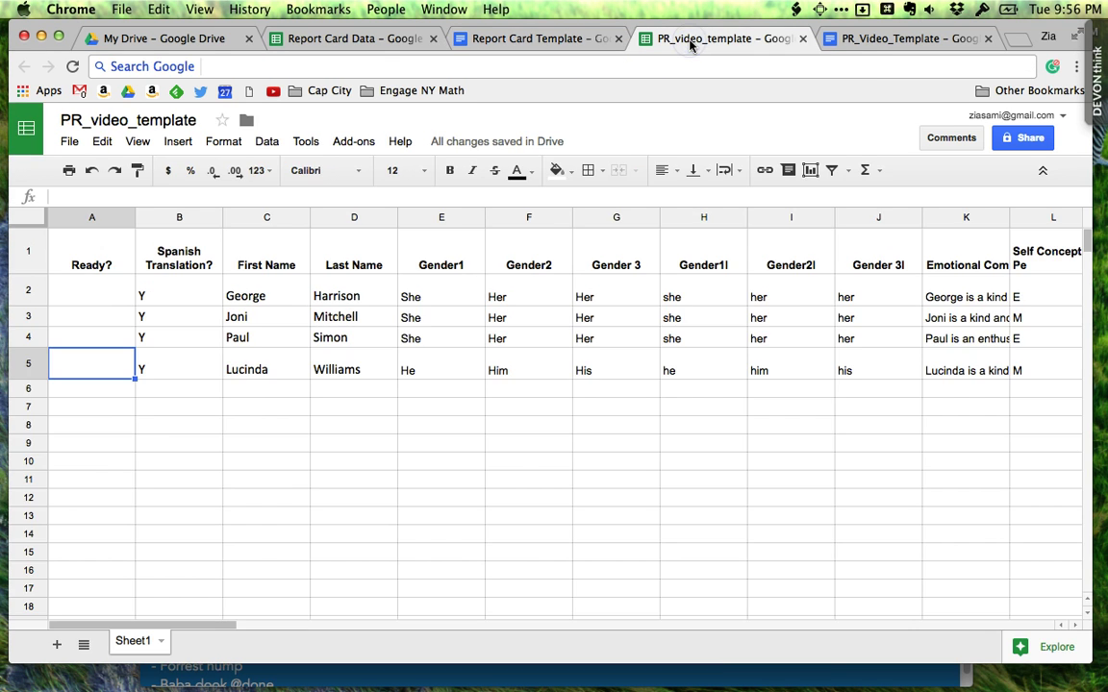
pyautogui.click(580, 43)
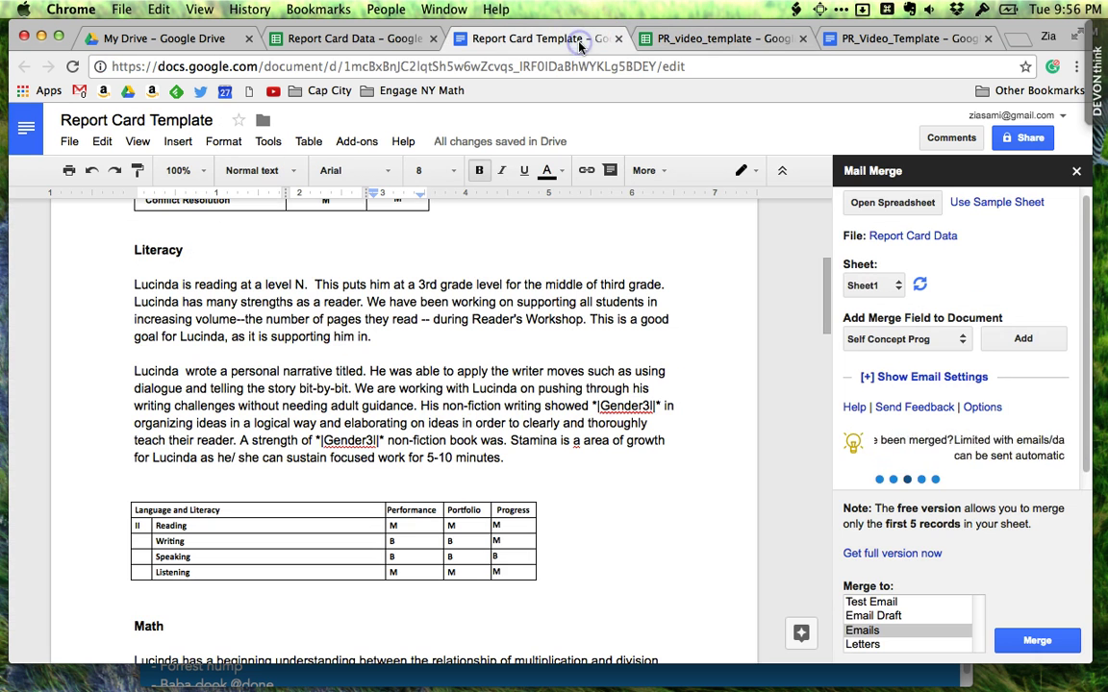
# Step: Close the Report Card Data spreadsheet and the Report Card Template document
pyautogui.middleClick(382, 44)
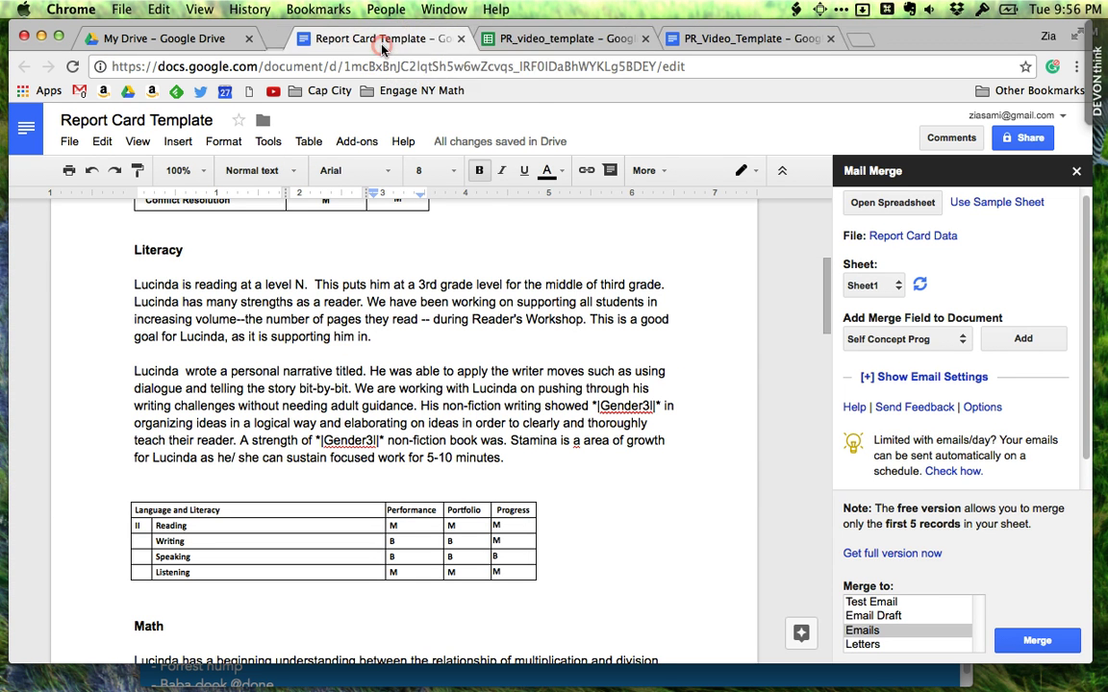
pyautogui.middleClick(380, 43)
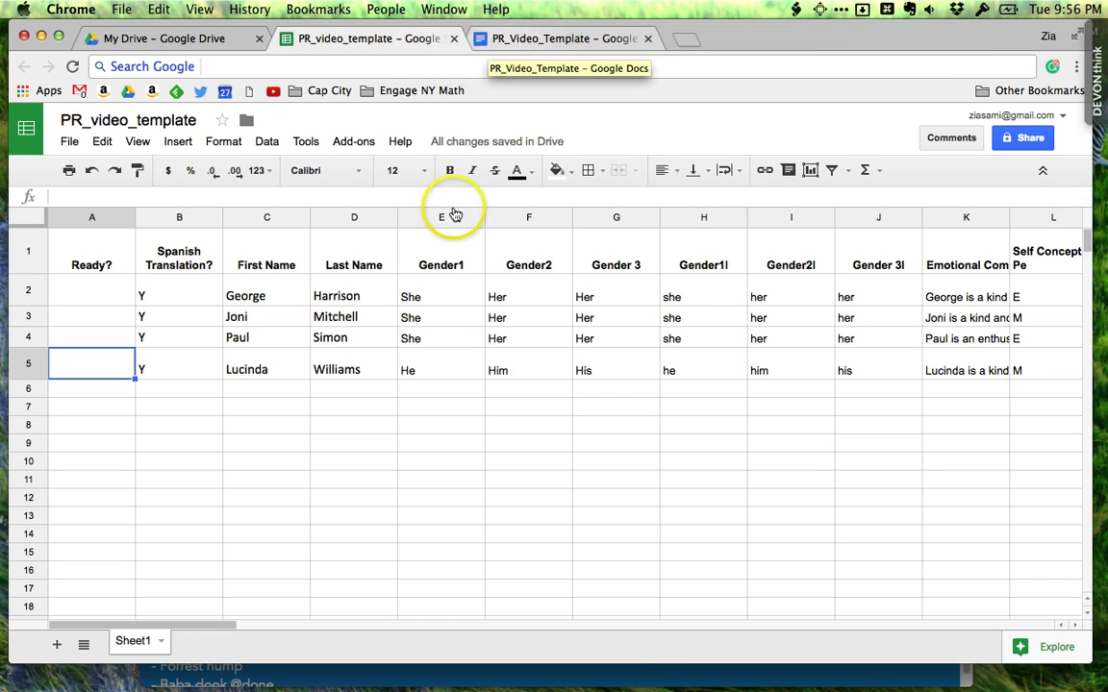
pyautogui.moveTo(213, 629); pyautogui.dragTo(148, 654)
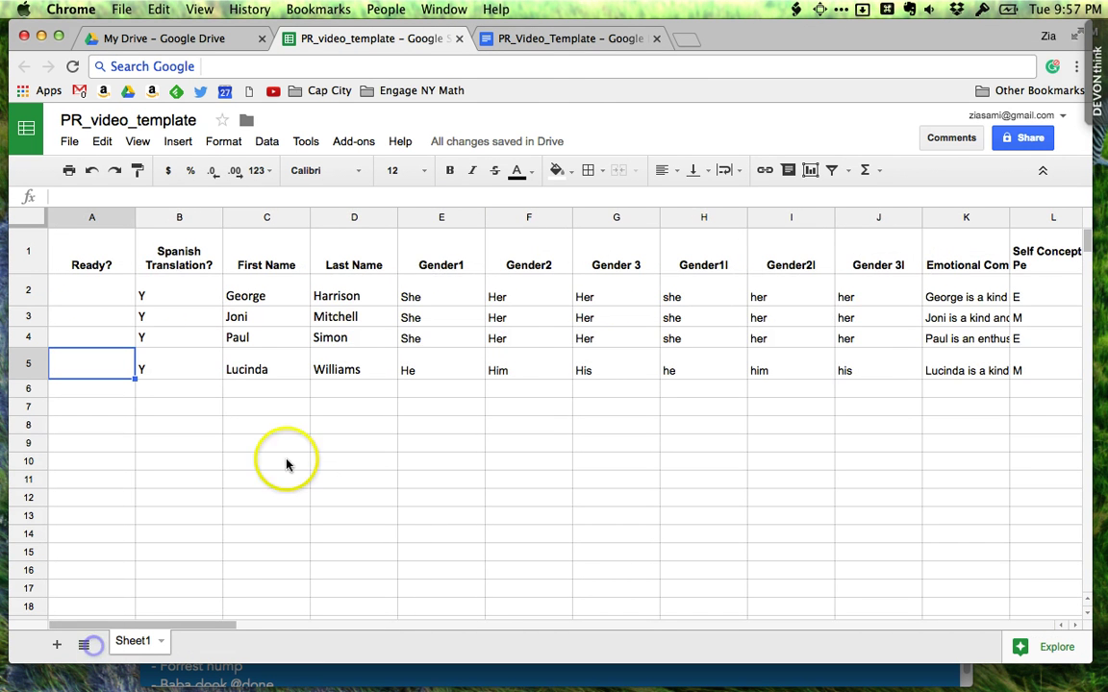
# Step: Look through the merge fields in the tables of the PR_Video_Template document
pyautogui.click(582, 38)
pyautogui.scroll(-10, 526, 458)
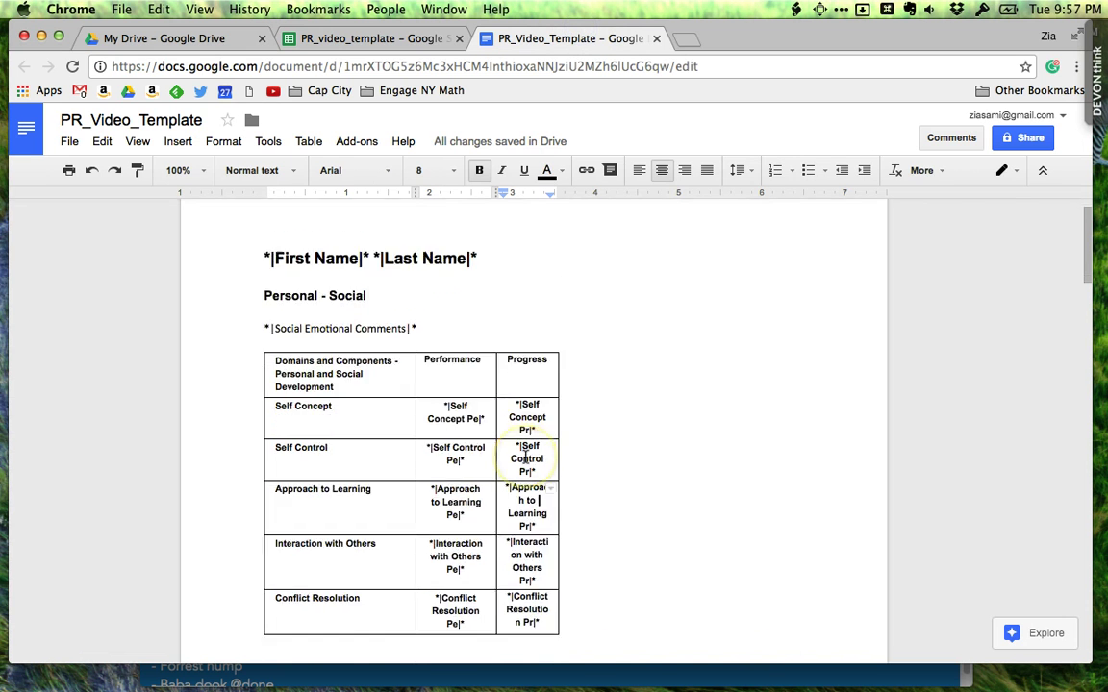
pyautogui.scroll(-10, 526, 459)
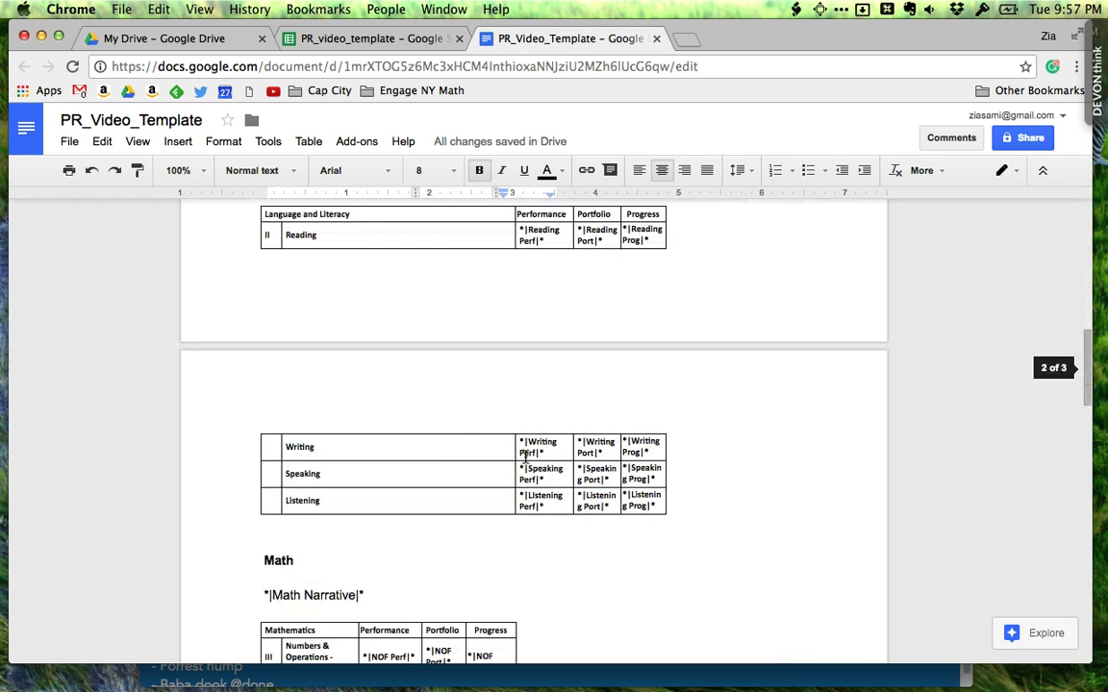
pyautogui.click(388, 141)
pyautogui.moveTo(370, 141)
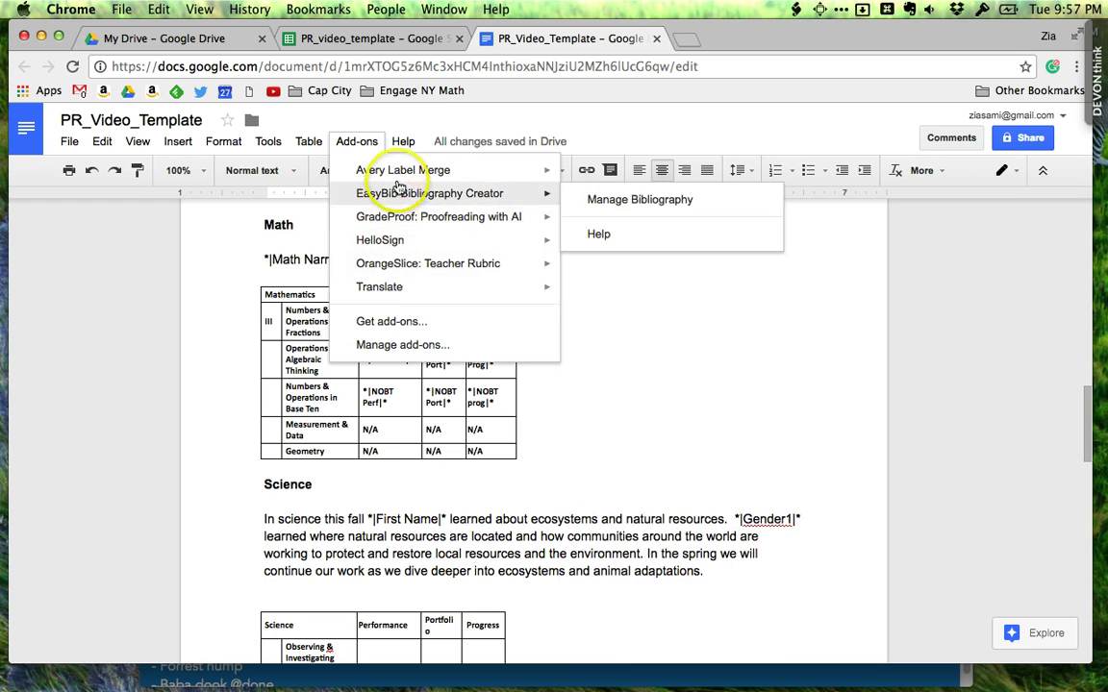
pyautogui.moveTo(403, 169)
pyautogui.click(608, 344)
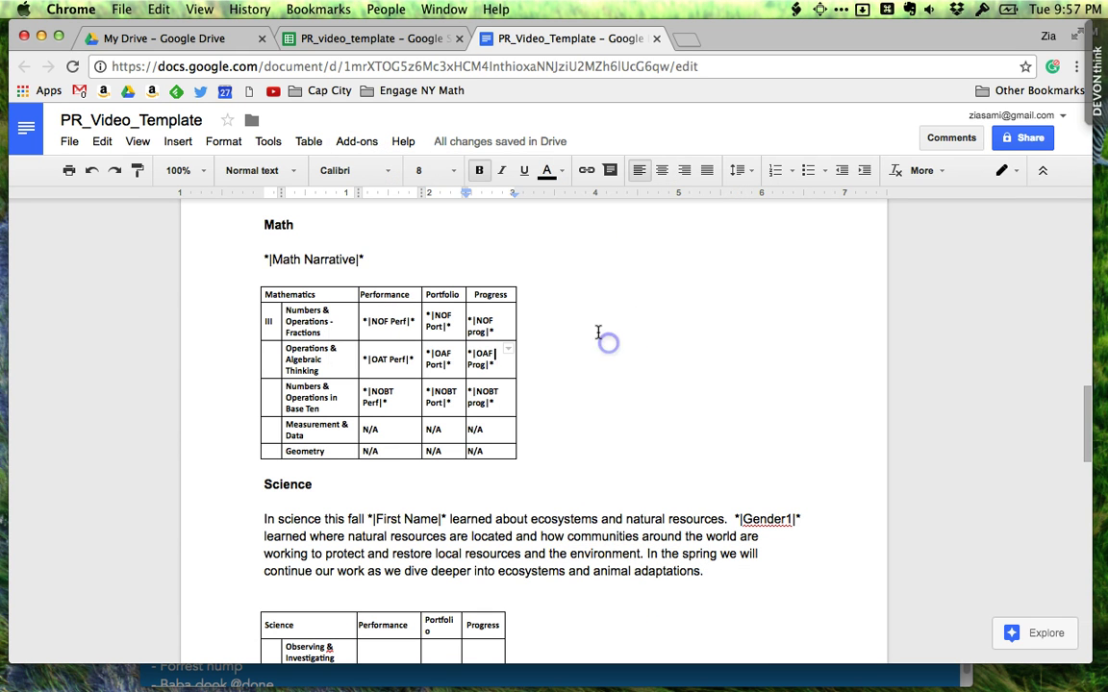
# Step: Reload the PR_Video_Template document and start the Mail Merge add-on
pyautogui.click(72, 67)
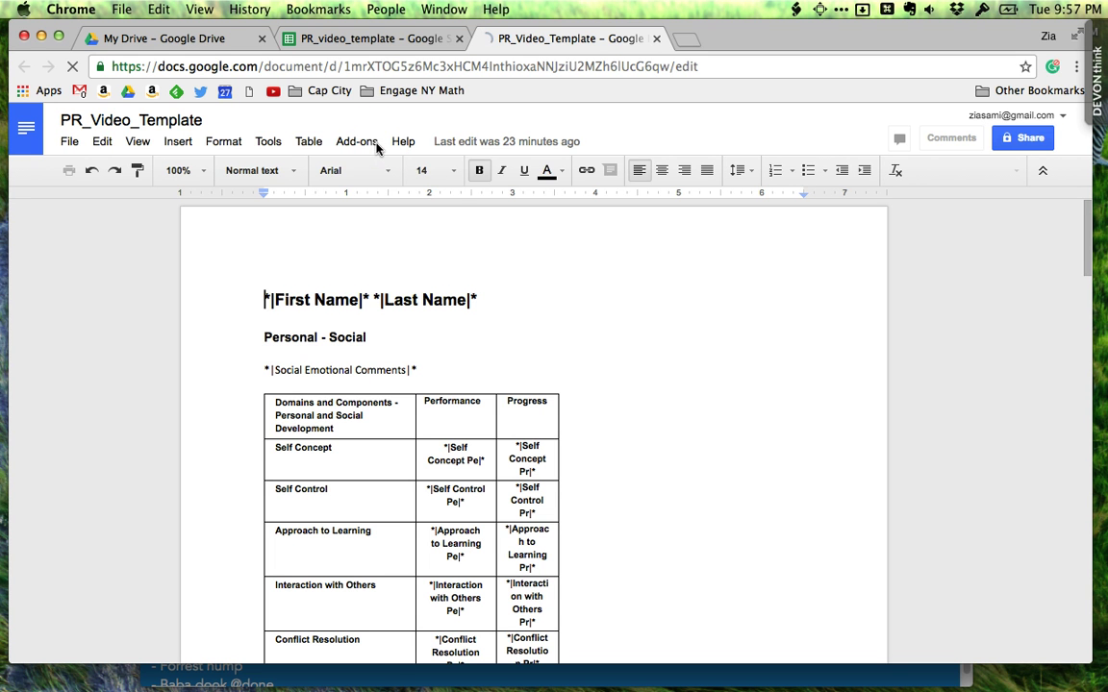
pyautogui.click(357, 141)
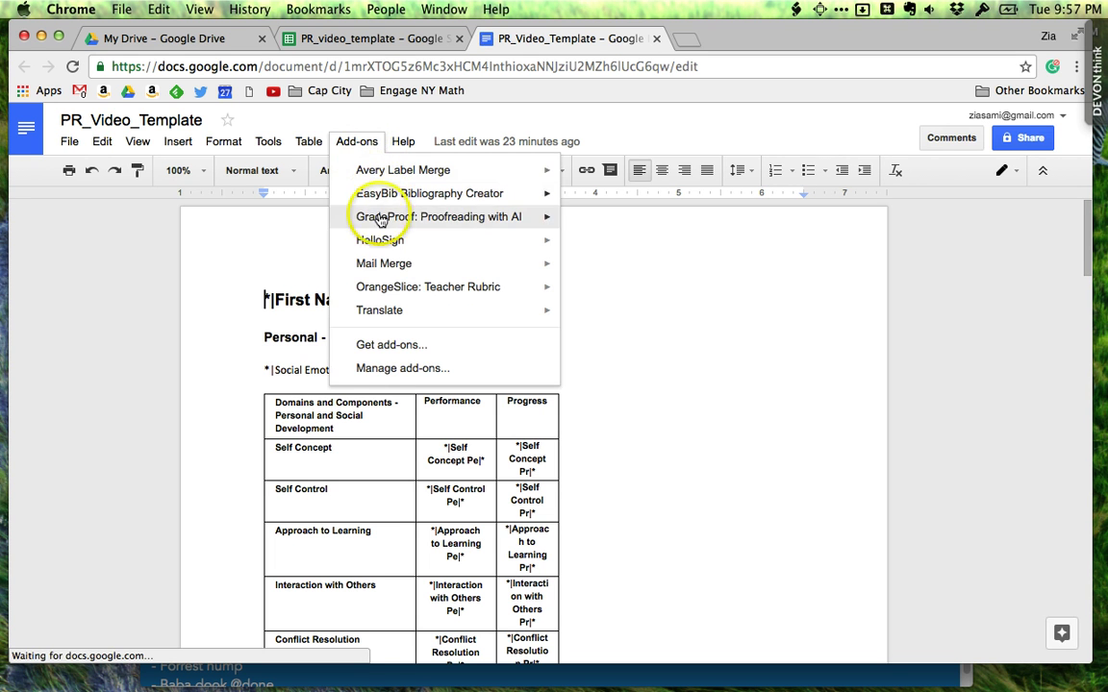
pyautogui.click(585, 270)
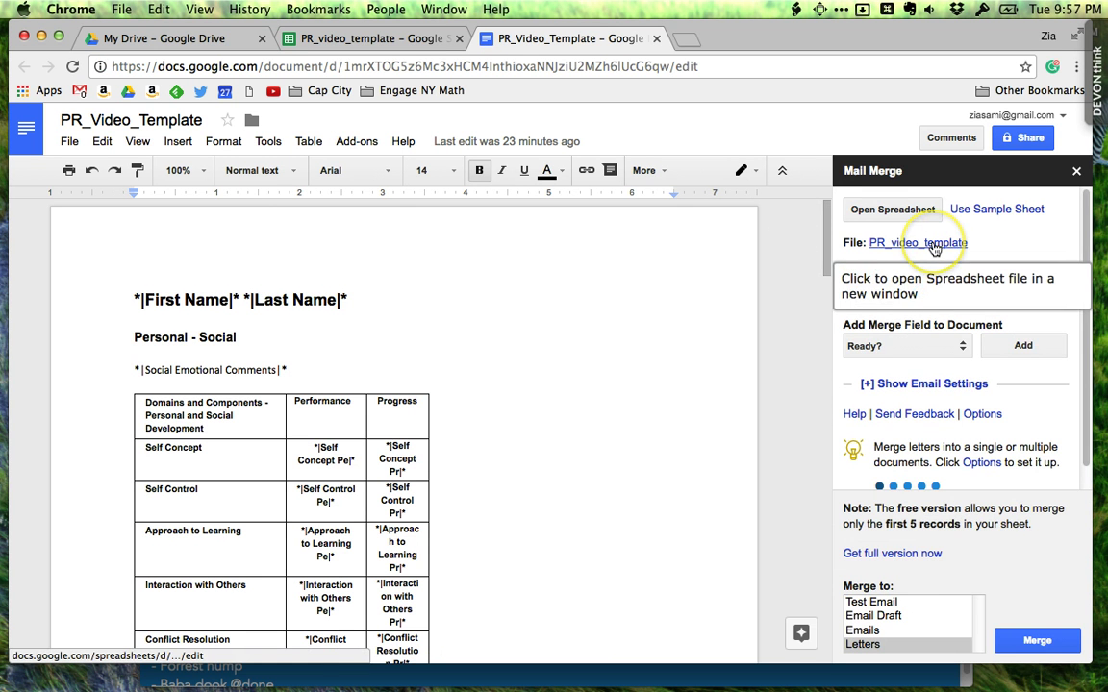
# Step: Examine the grade columns and the gender pronoun columns E to J in the PR_video_template spreadsheet
pyautogui.click(318, 39)
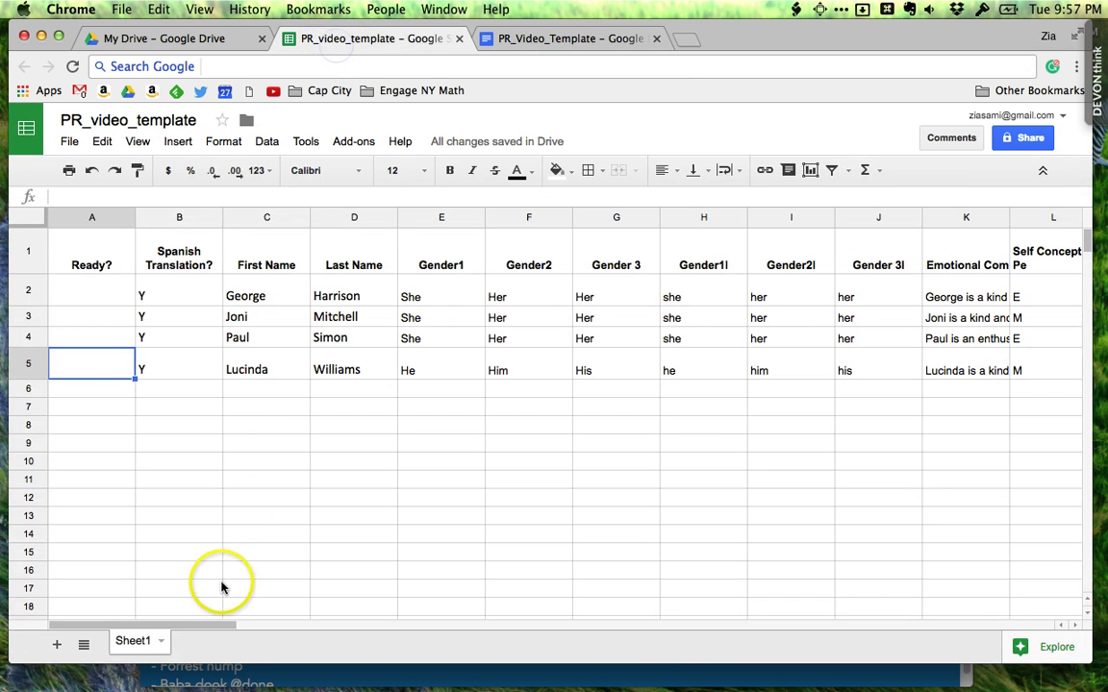
pyautogui.moveTo(207, 627); pyautogui.dragTo(323, 634)
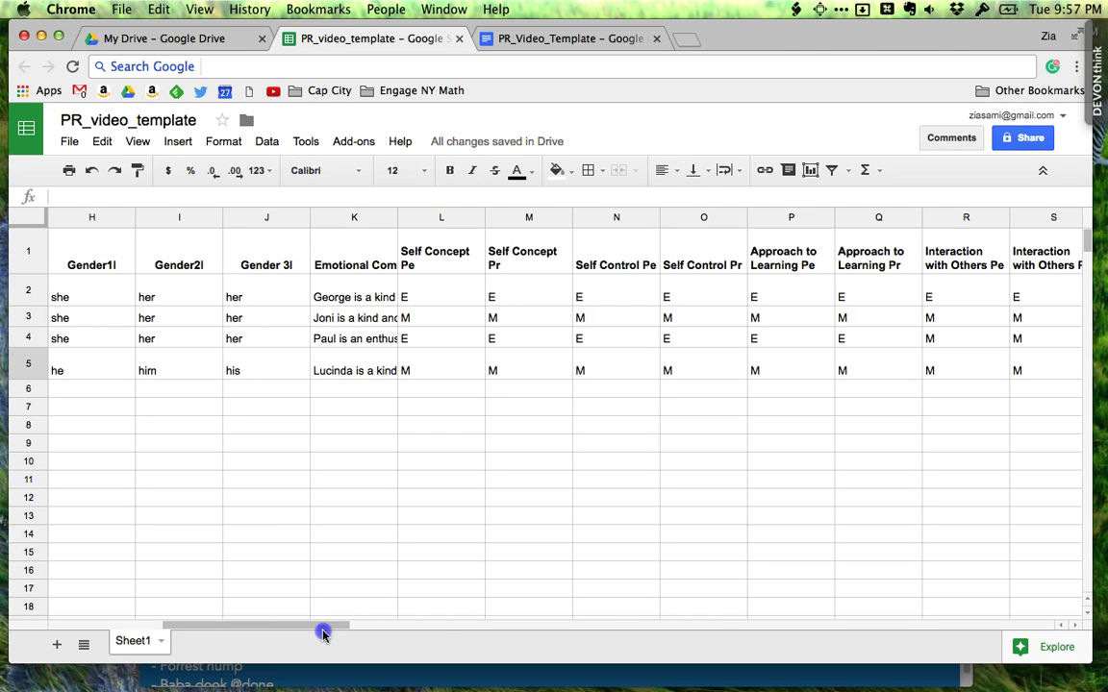
pyautogui.moveTo(323, 633); pyautogui.dragTo(39, 595)
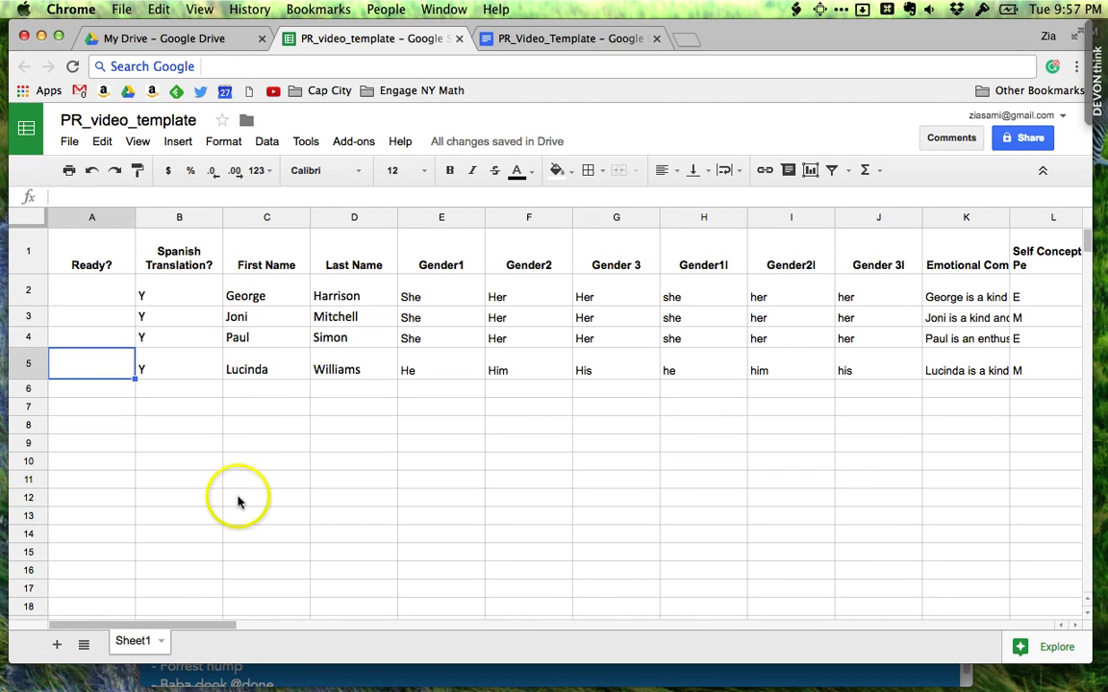
pyautogui.moveTo(452, 297); pyautogui.dragTo(845, 373)
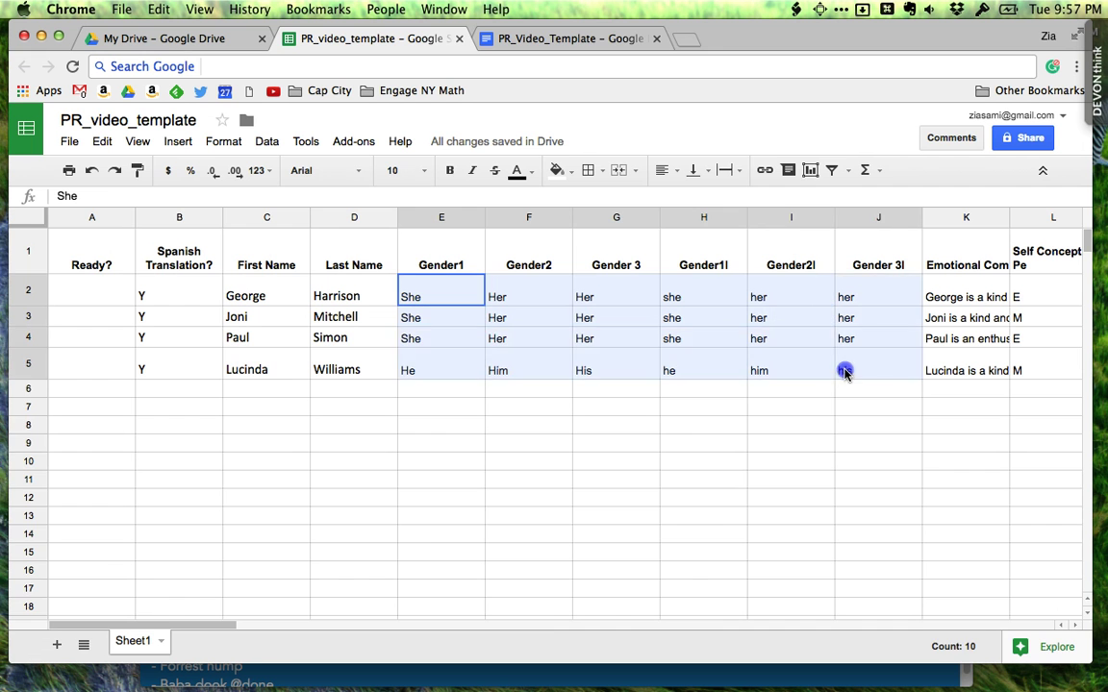
pyautogui.click(700, 217)
pyautogui.click(433, 279)
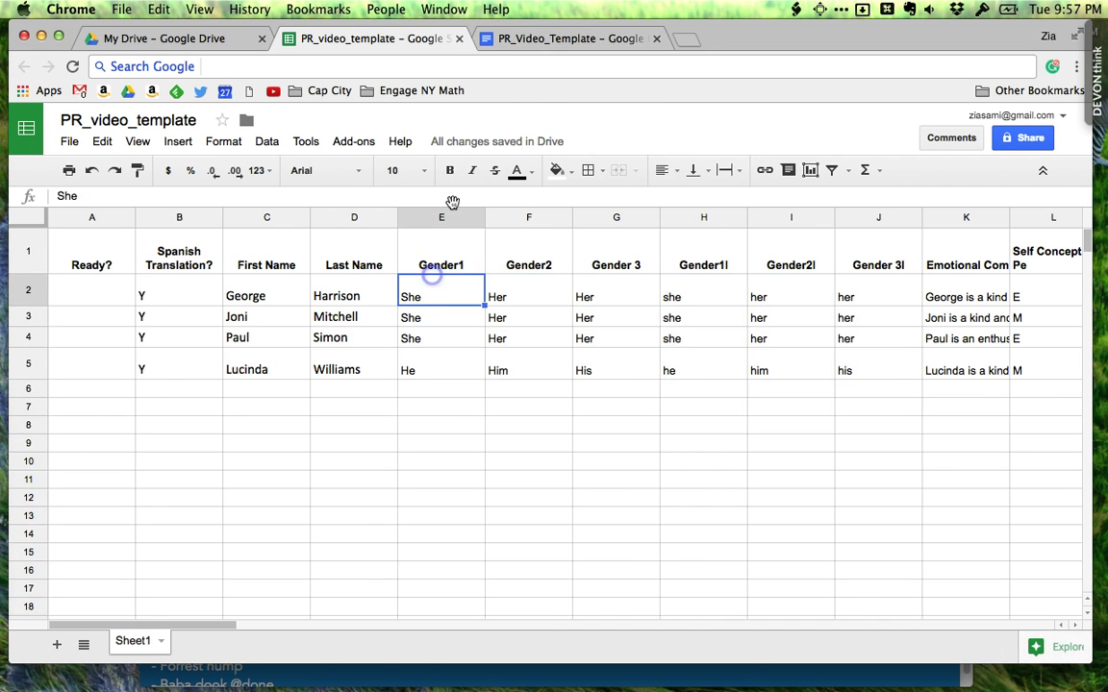
# Step: Examine how the gender and narrative merge fields are used in the Literacy section of the PR_Video_Template document
pyautogui.click(495, 39)
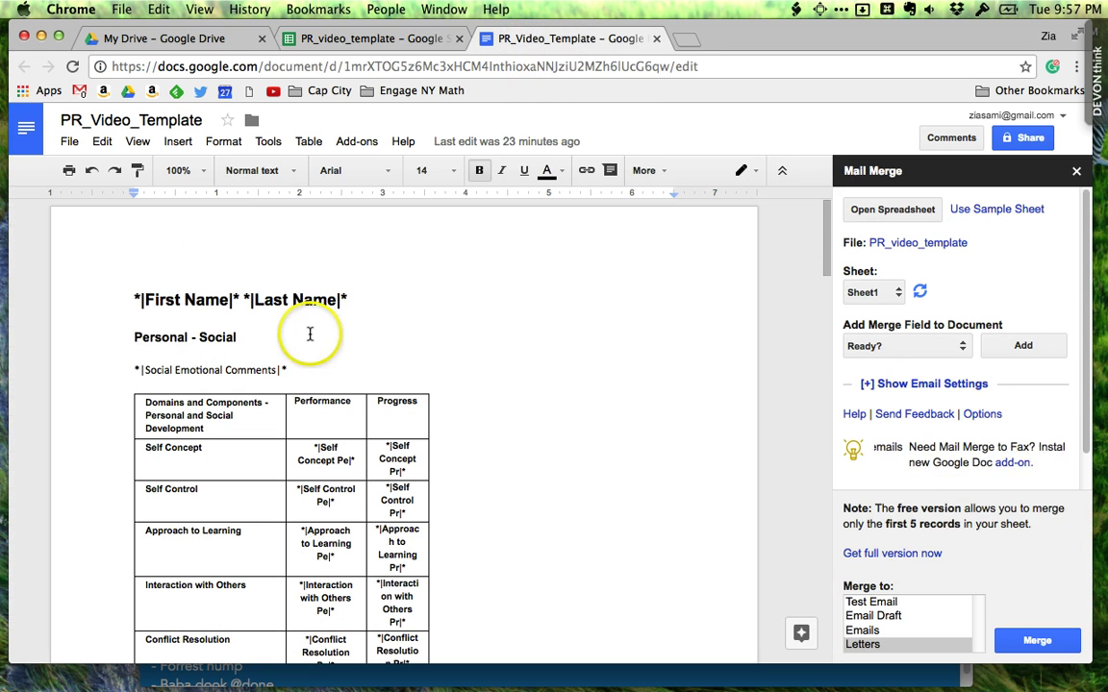
pyautogui.scroll(-4, 378, 508)
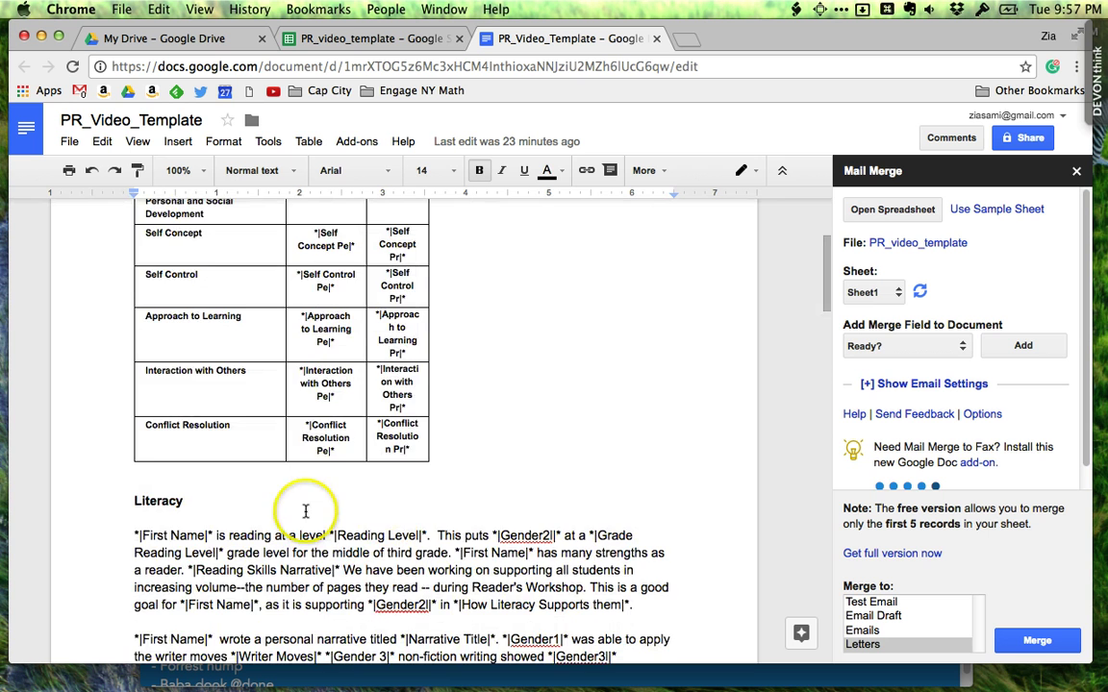
pyautogui.scroll(-3, 305, 512)
pyautogui.scroll(-1, 226, 476)
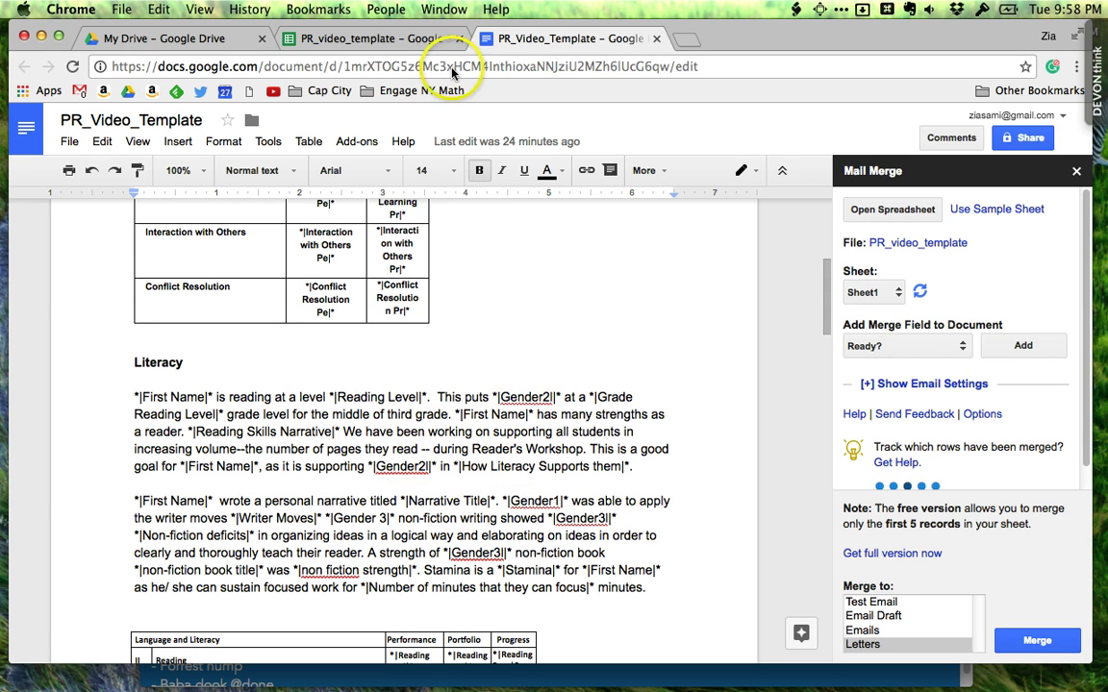
# Step: Step through the first student's pronoun values from Gender1 to Gender 3l in the PR_video_template spreadsheet
pyautogui.click(408, 39)
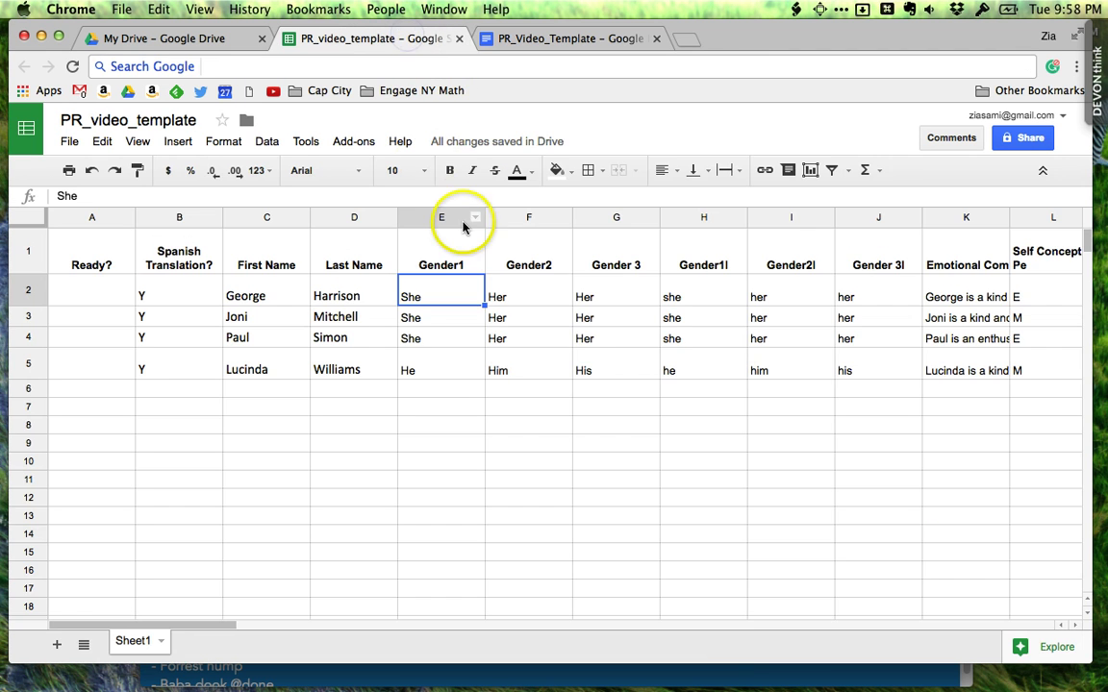
pyautogui.press('Right')
pyautogui.press('Right')
pyautogui.press('Right')
pyautogui.press('Right')
pyautogui.press('Right')
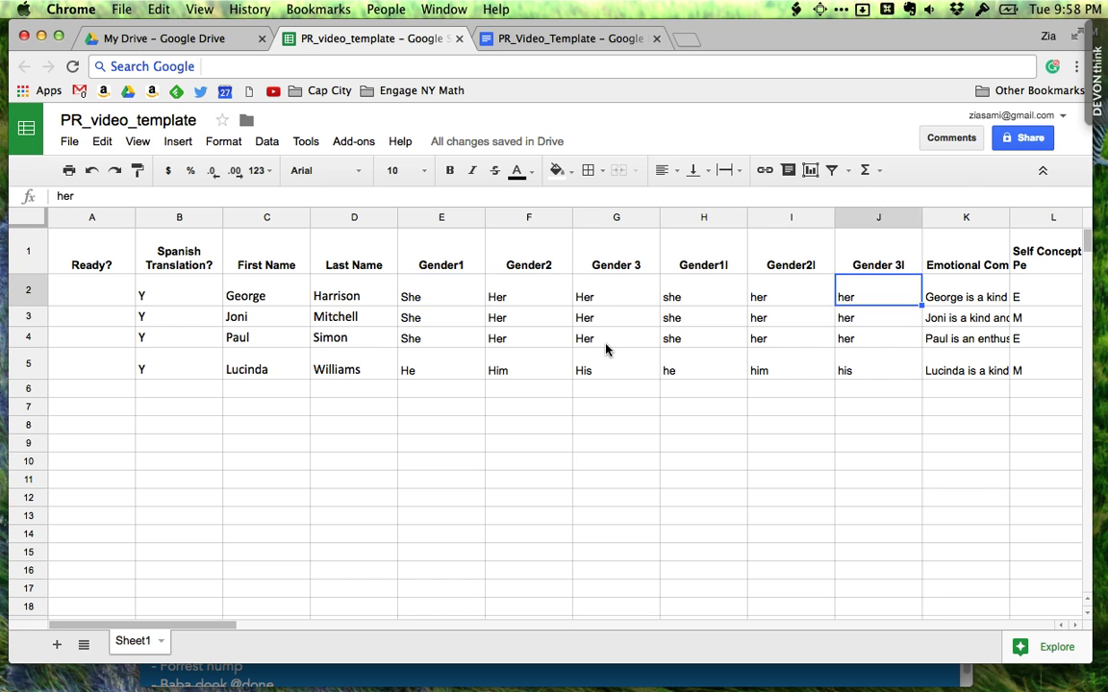
pyautogui.press('Left')
pyautogui.press('Left')
pyautogui.press('Left')
pyautogui.press('Left')
pyautogui.press('Left')
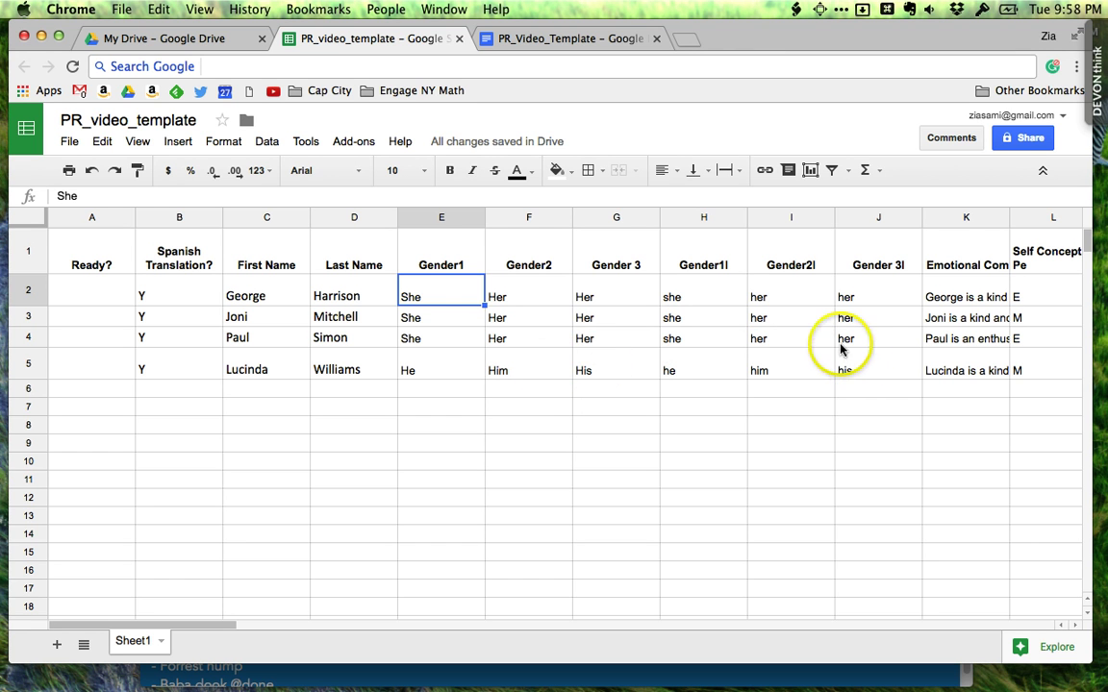
# Step: Examine the students' names alongside their Gender1 to Gender 3l pronoun values in the PR_video_template spreadsheet
pyautogui.moveTo(432, 293); pyautogui.dragTo(855, 300)
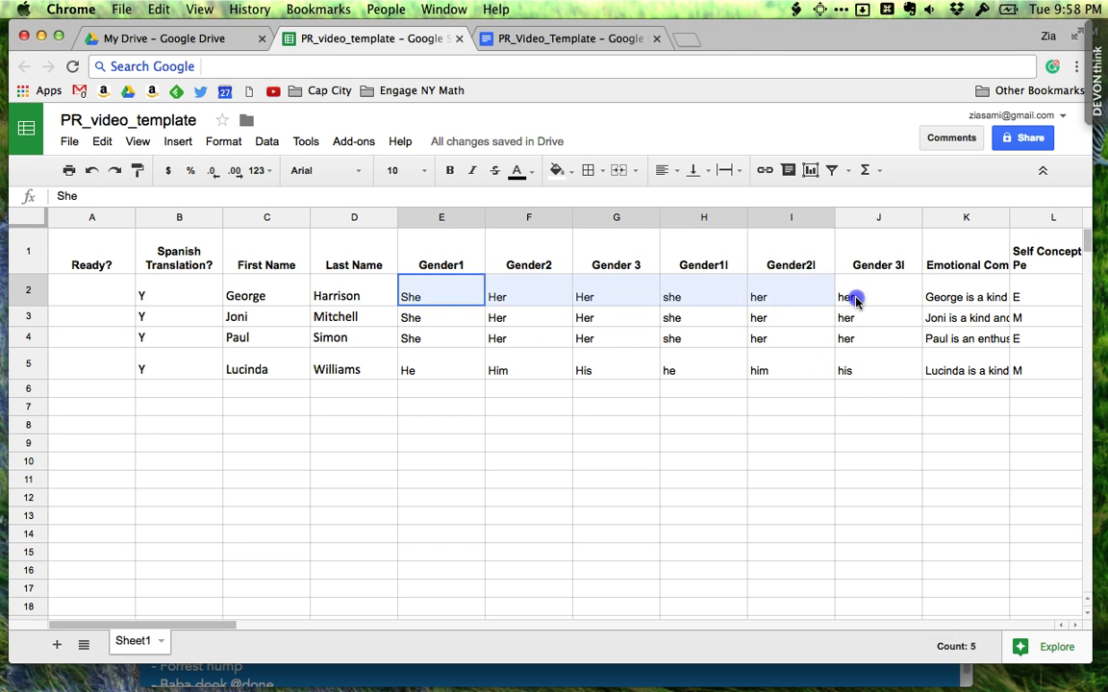
pyautogui.click(268, 293)
pyautogui.click(438, 291)
pyautogui.moveTo(323, 316); pyautogui.dragTo(354, 361)
pyautogui.click(281, 289)
pyautogui.click(354, 367)
pyautogui.click(295, 301)
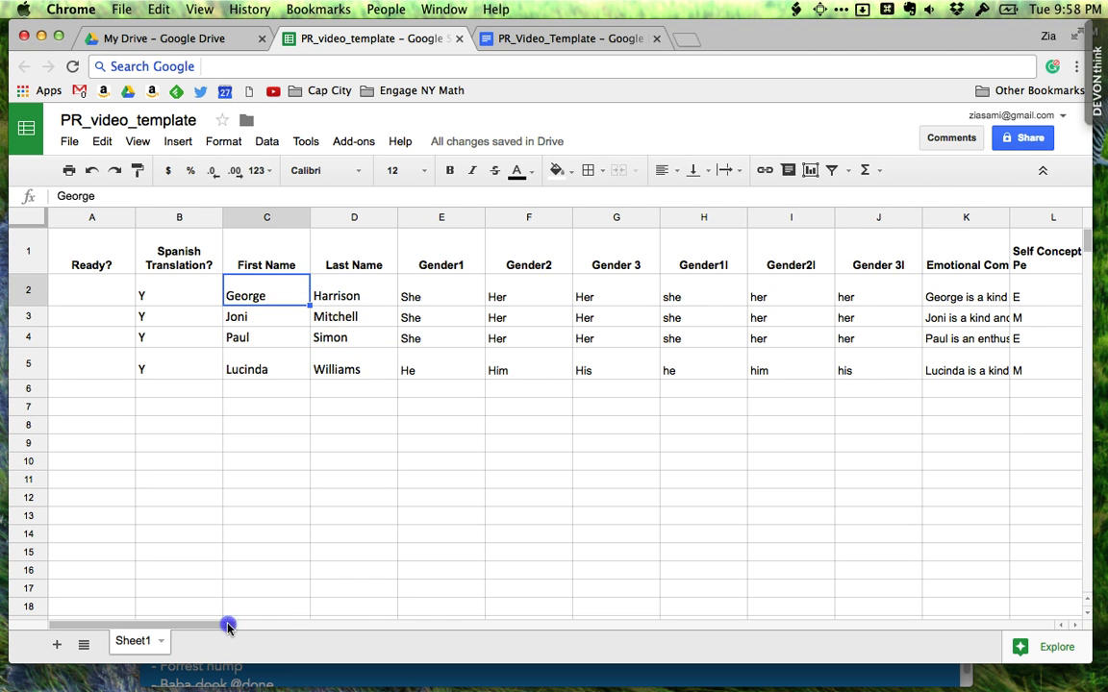
# Step: Switch to the PR_Video_Template document and examine the merge fields in its Math and Science sections
pyautogui.moveTo(228, 626)
pyautogui.mouseDown()
pyautogui.moveTo(489, 630)
pyautogui.moveTo(231, 627)
pyautogui.mouseUp()
pyautogui.click(518, 58)
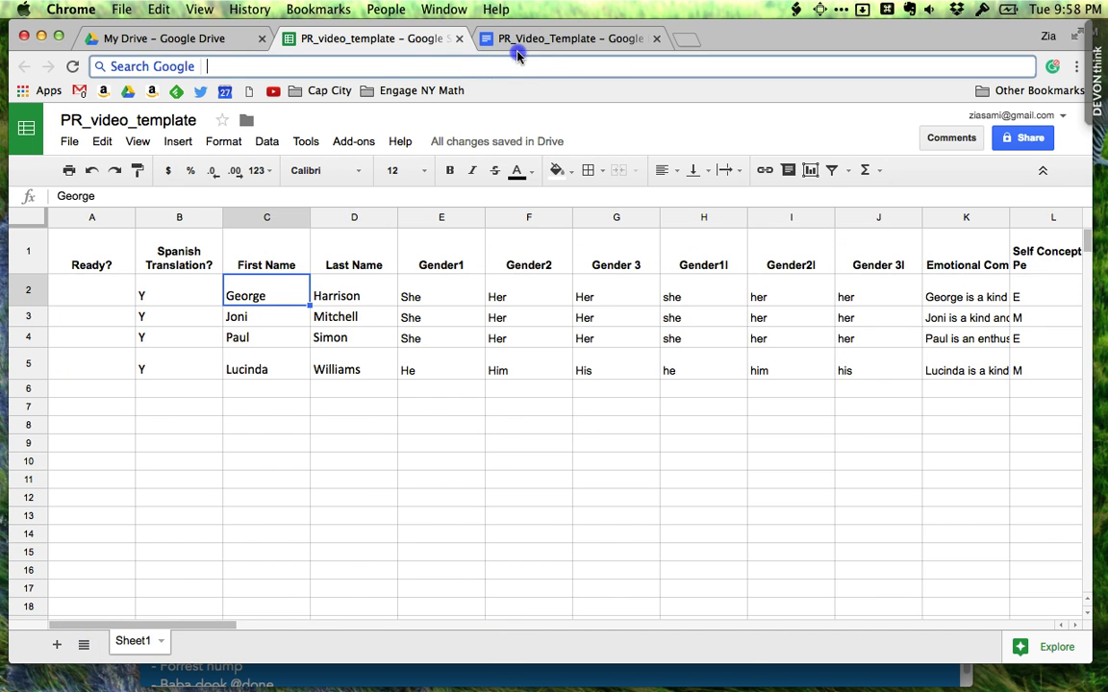
pyautogui.click(517, 40)
pyautogui.scroll(-2, 480, 347)
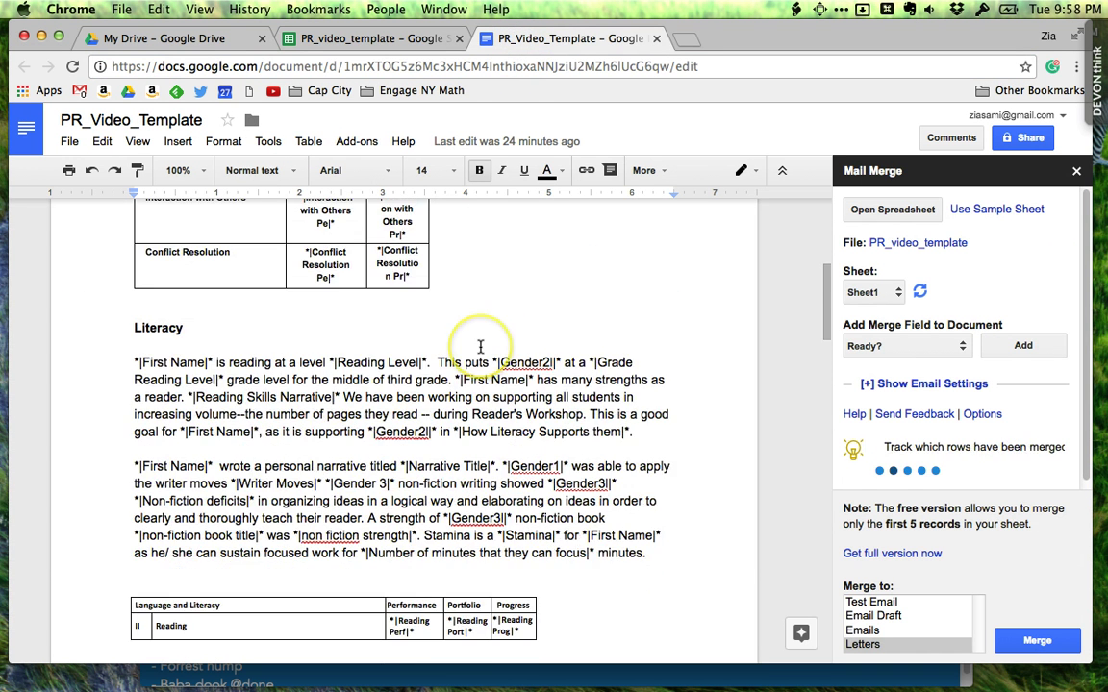
pyautogui.scroll(-15, 480, 346)
pyautogui.scroll(3, 462, 327)
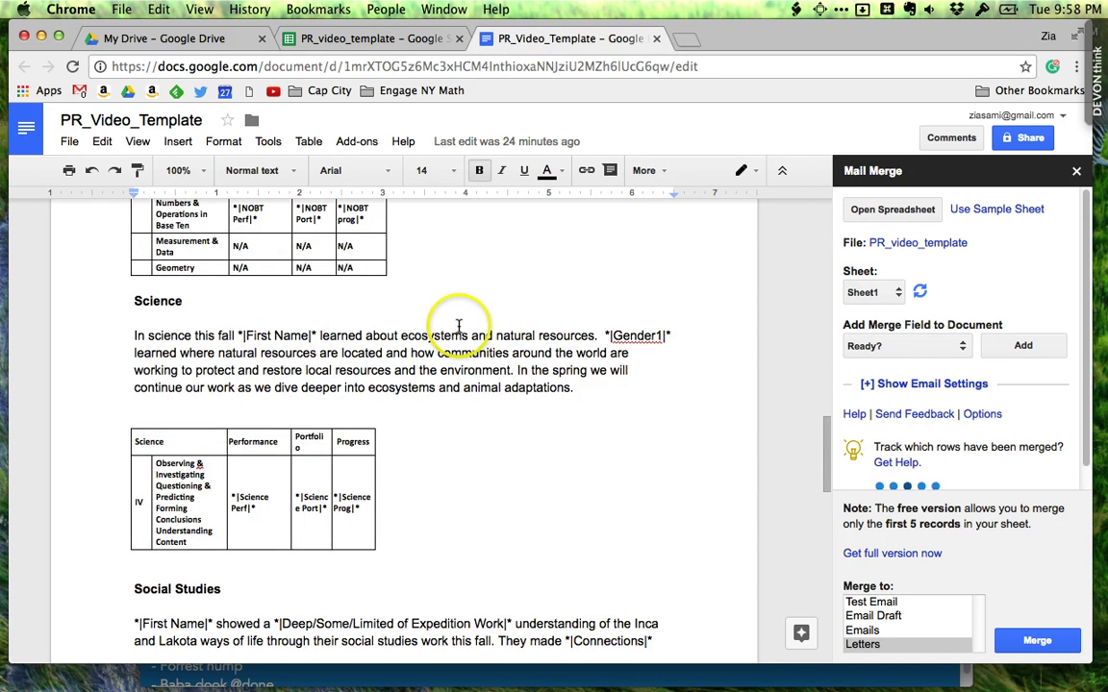
pyautogui.scroll(4, 404, 317)
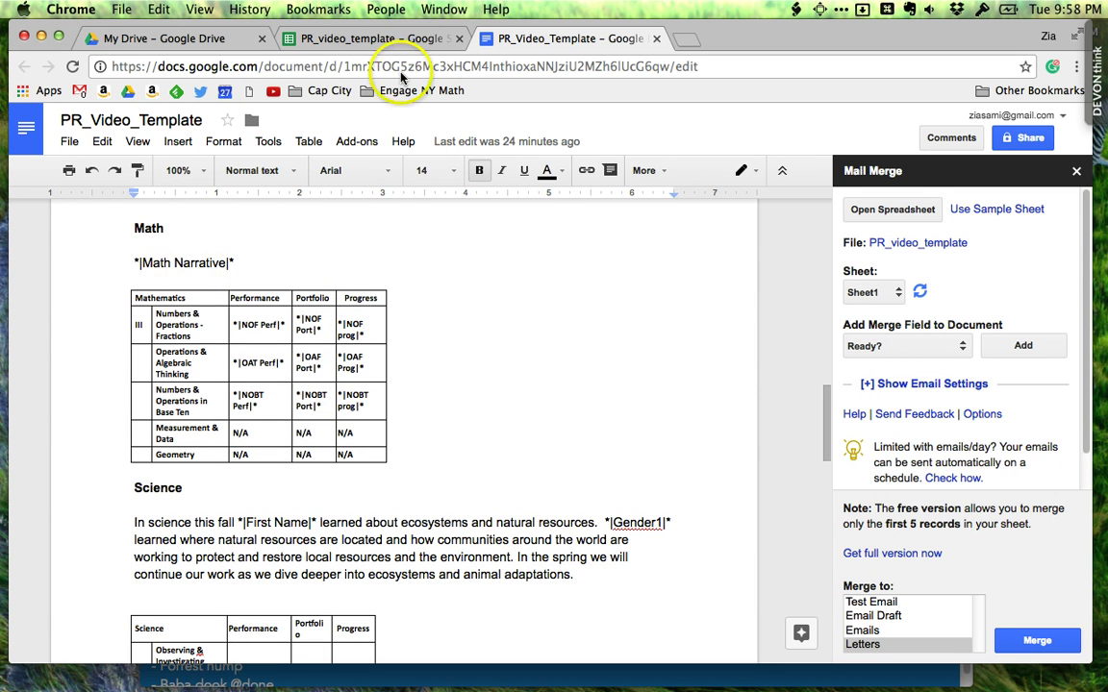
# Step: Enlarge the formula bar in the PR_video_template spreadsheet and read the students' Math Narrative entries in column AS
pyautogui.click(394, 36)
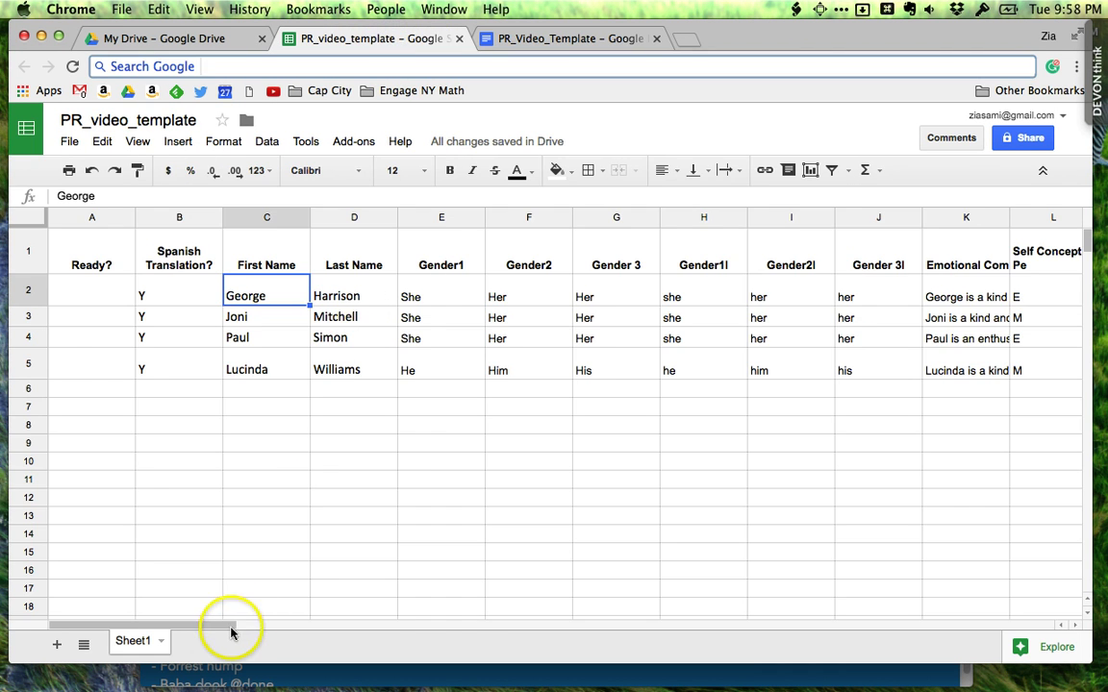
pyautogui.moveTo(231, 631); pyautogui.dragTo(816, 647)
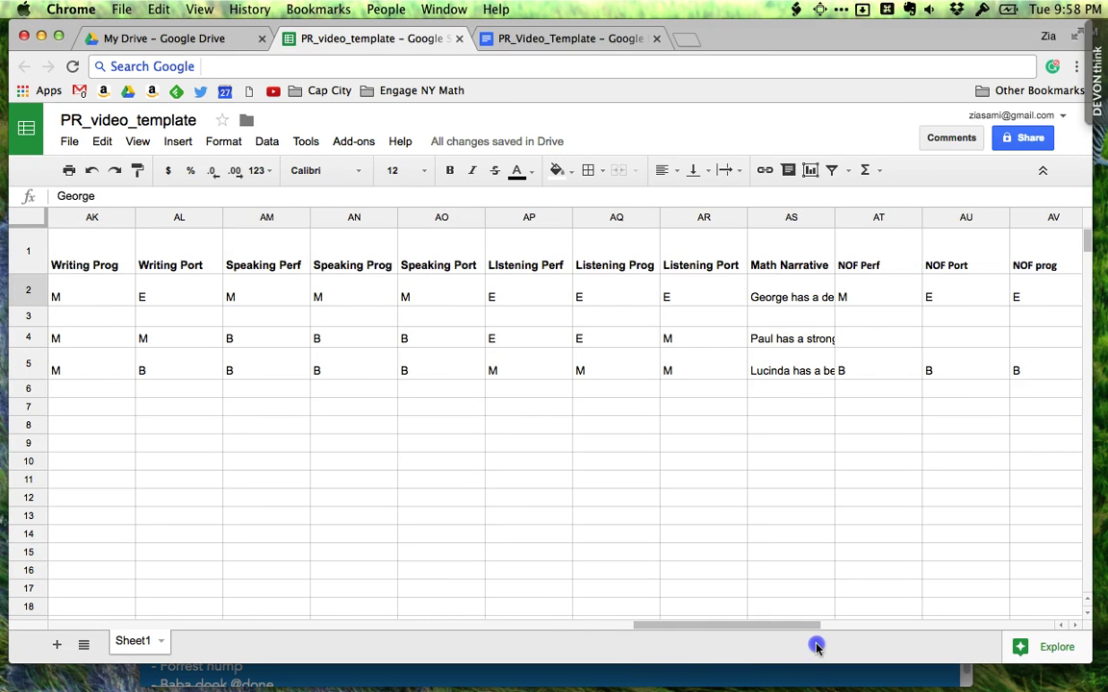
pyautogui.click(796, 269)
pyautogui.click(801, 295)
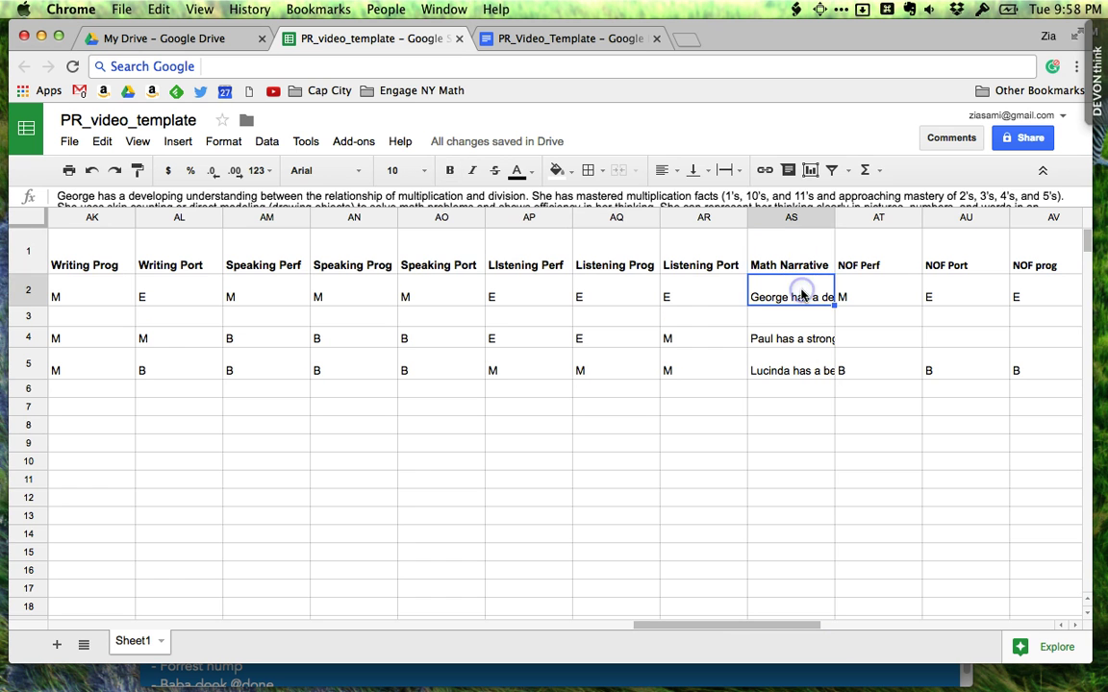
pyautogui.moveTo(717, 205); pyautogui.dragTo(722, 278)
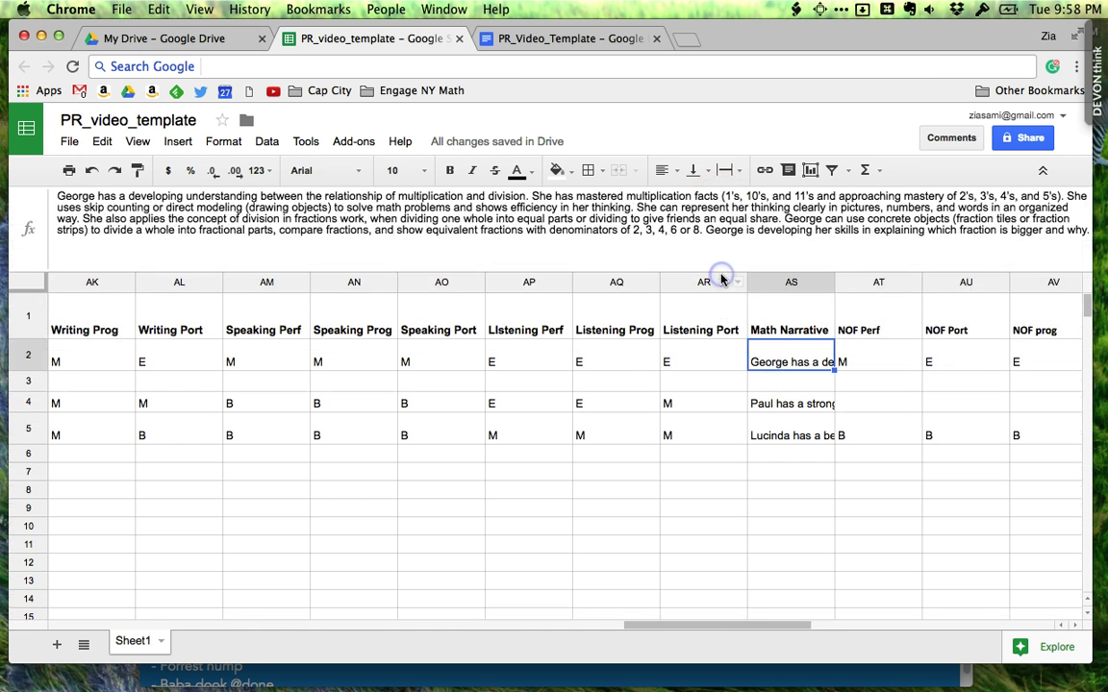
pyautogui.click(771, 383)
pyautogui.click(774, 435)
pyautogui.click(774, 405)
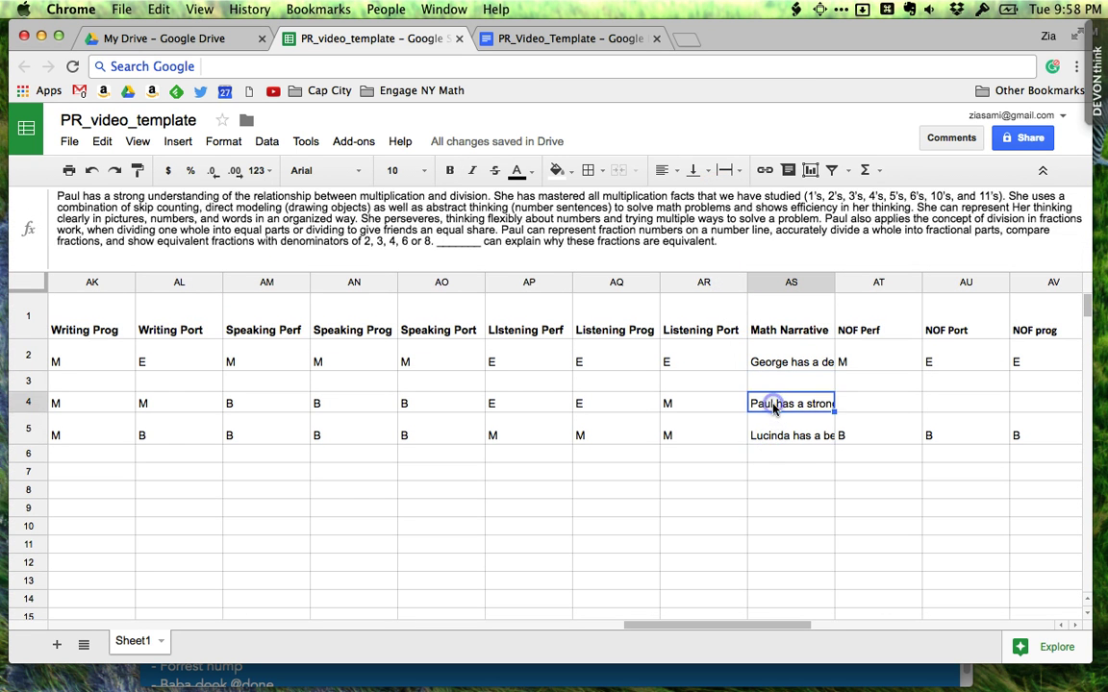
pyautogui.click(775, 444)
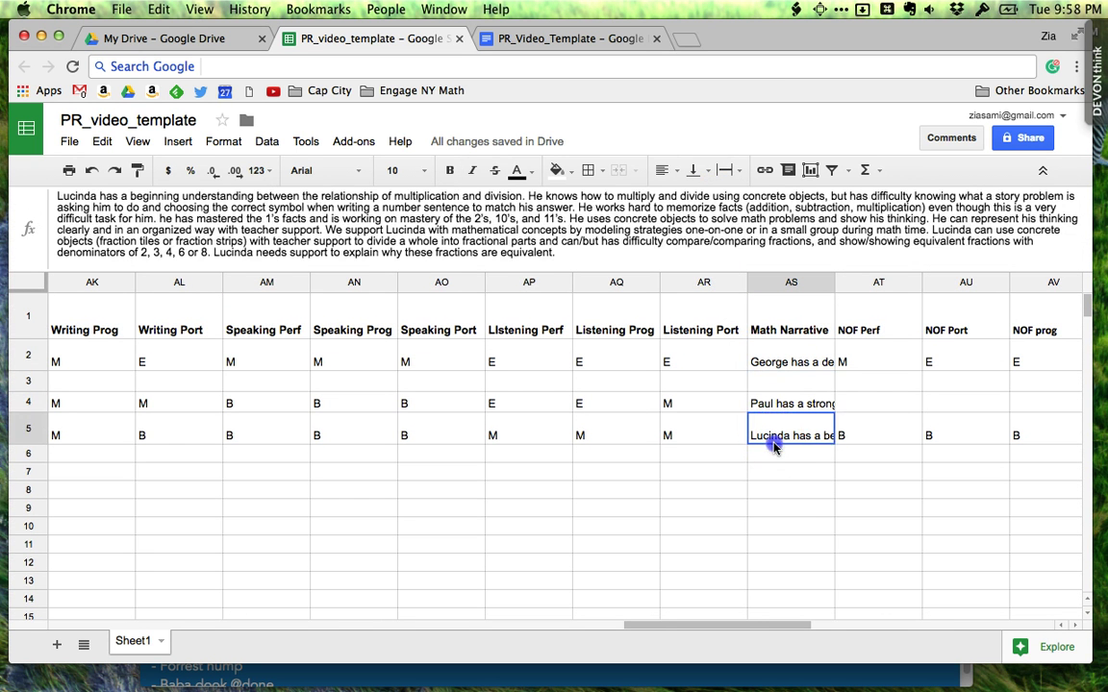
pyautogui.click(959, 428)
# Step: Examine the Social Studies merge fields in PR_Video_Template and look over the spreadsheet's literacy columns AC to AN
pyautogui.click(528, 38)
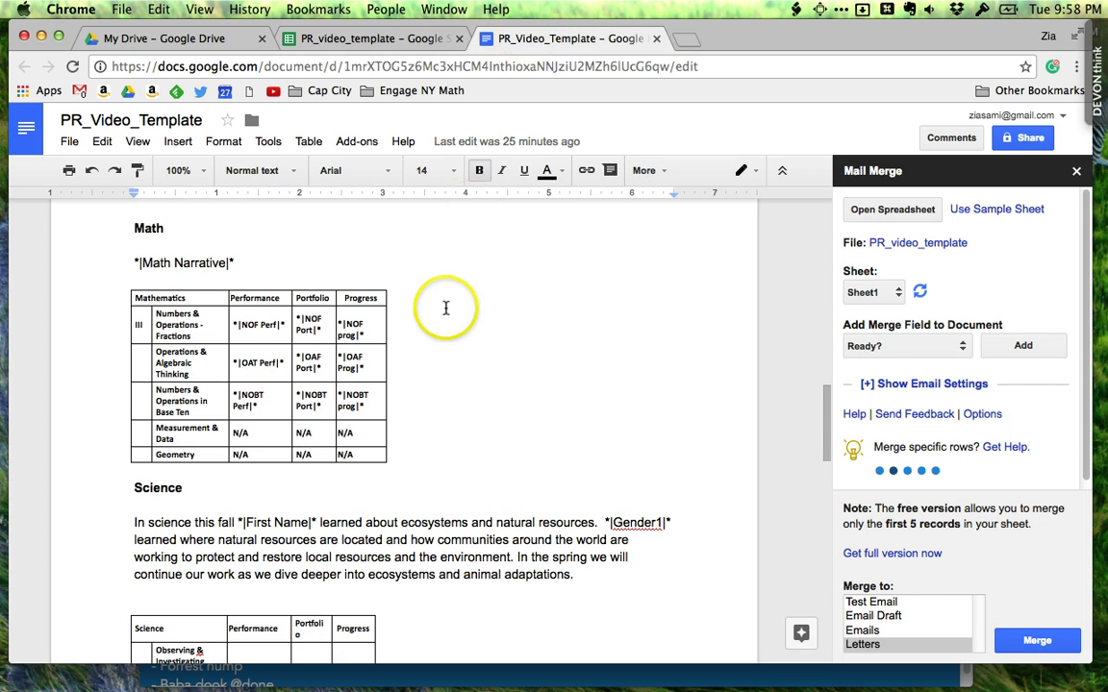
pyautogui.scroll(-12, 445, 308)
pyautogui.scroll(1, 445, 307)
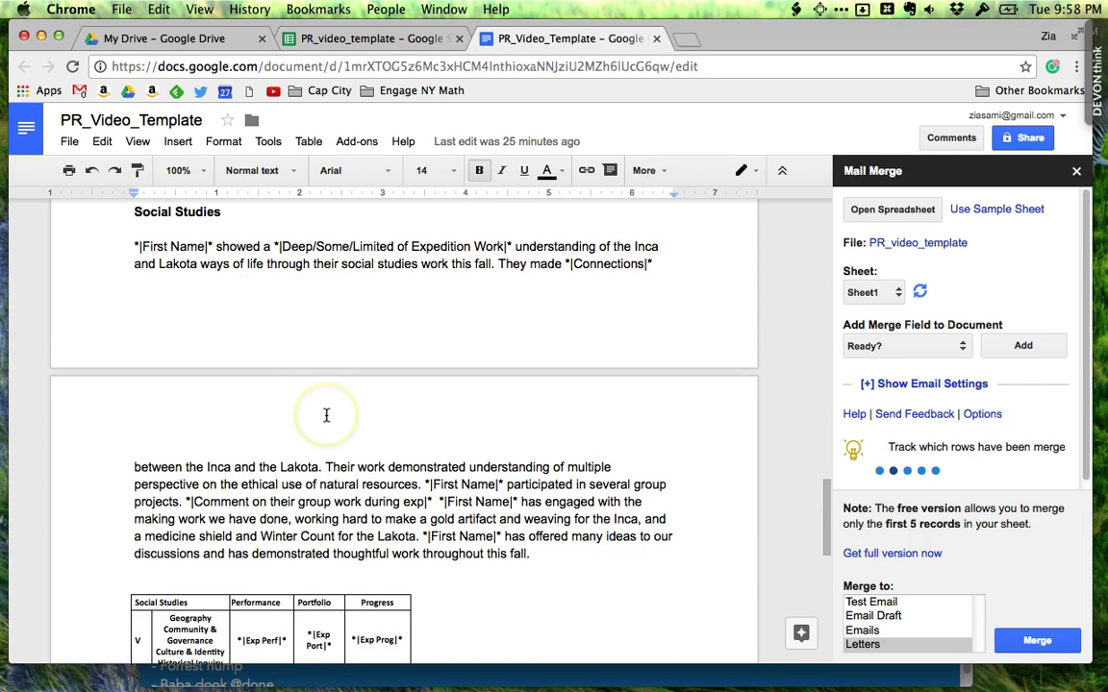
pyautogui.scroll(-1, 326, 415)
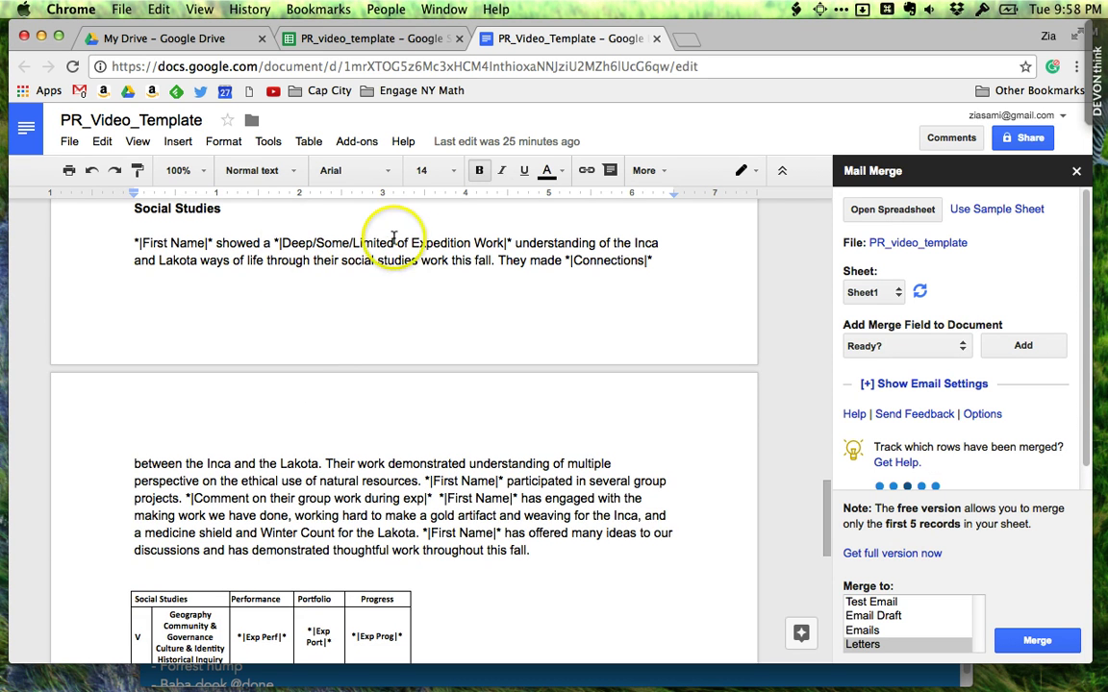
pyautogui.click(298, 39)
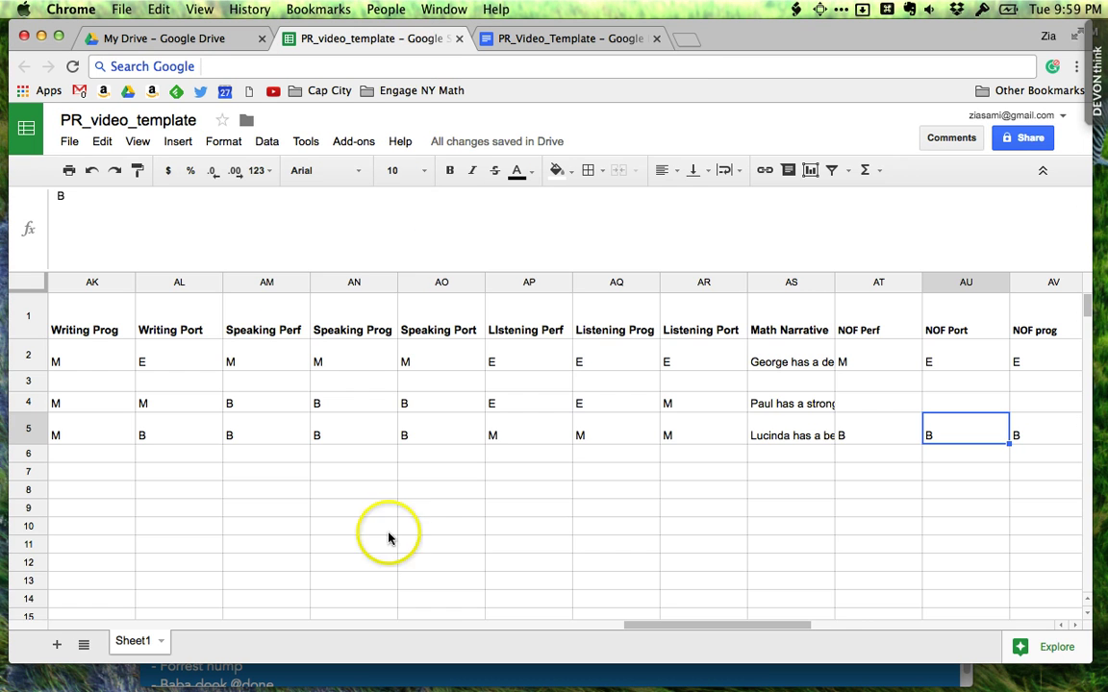
pyautogui.moveTo(643, 626); pyautogui.dragTo(552, 642)
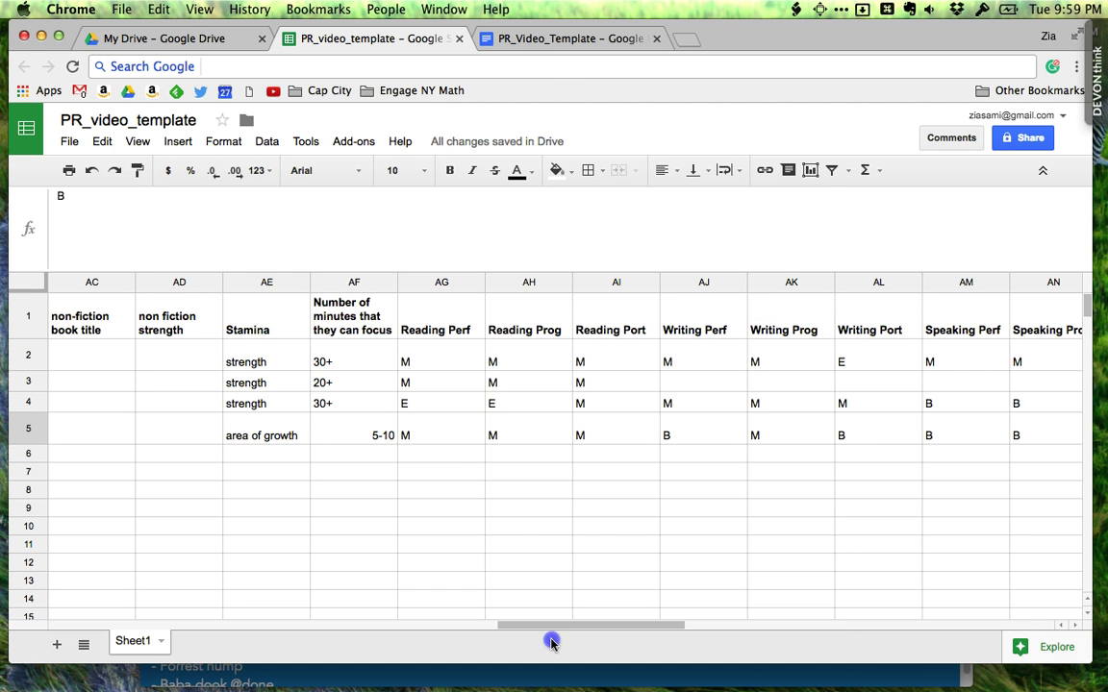
# Step: Review the Social Studies narrative and grade table in PR_Video_Template, and return to the start of the document
pyautogui.click(524, 38)
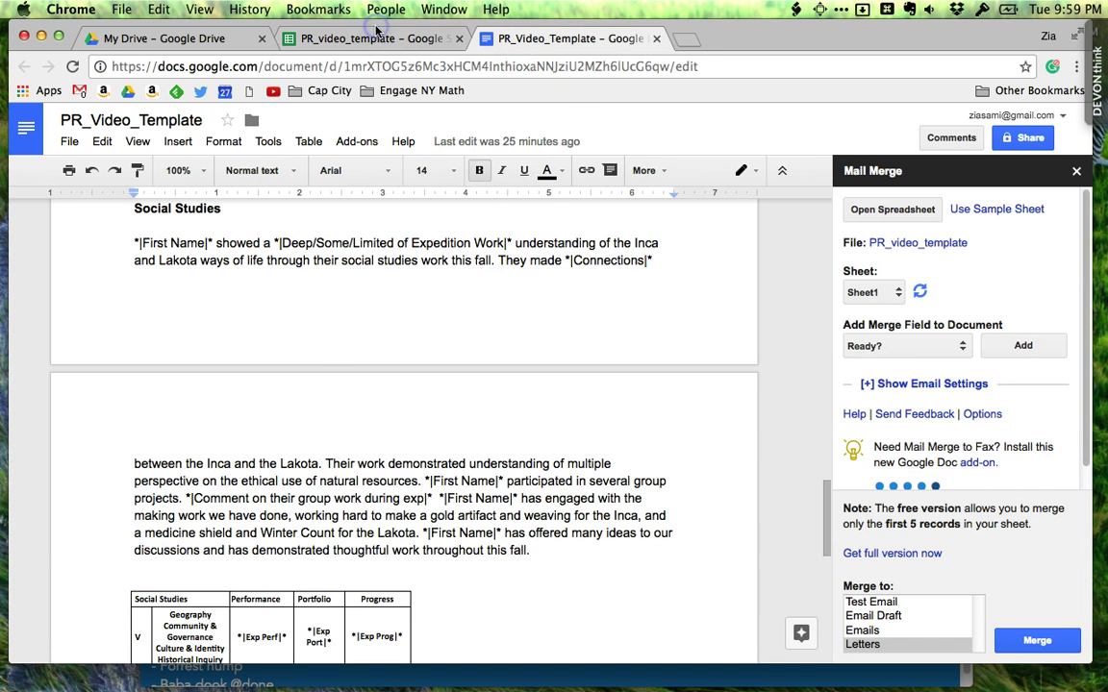
pyautogui.click(375, 38)
pyautogui.click(489, 38)
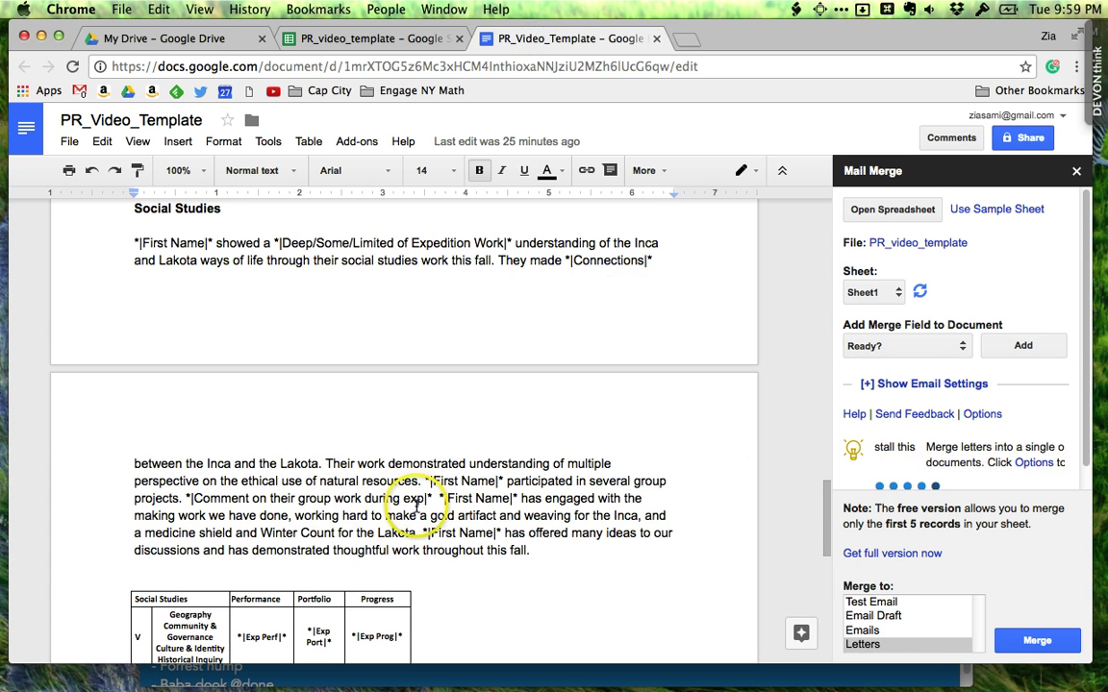
pyautogui.scroll(-3, 404, 510)
pyautogui.scroll(-1, 416, 507)
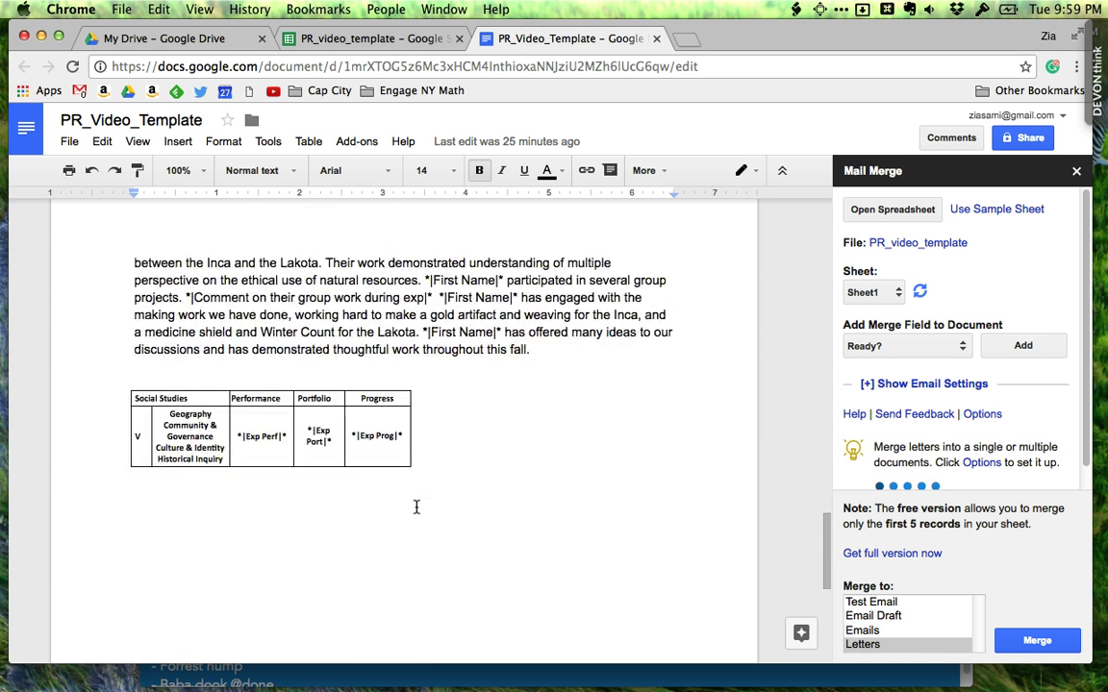
pyautogui.scroll(10, 416, 507)
pyautogui.scroll(5, 416, 507)
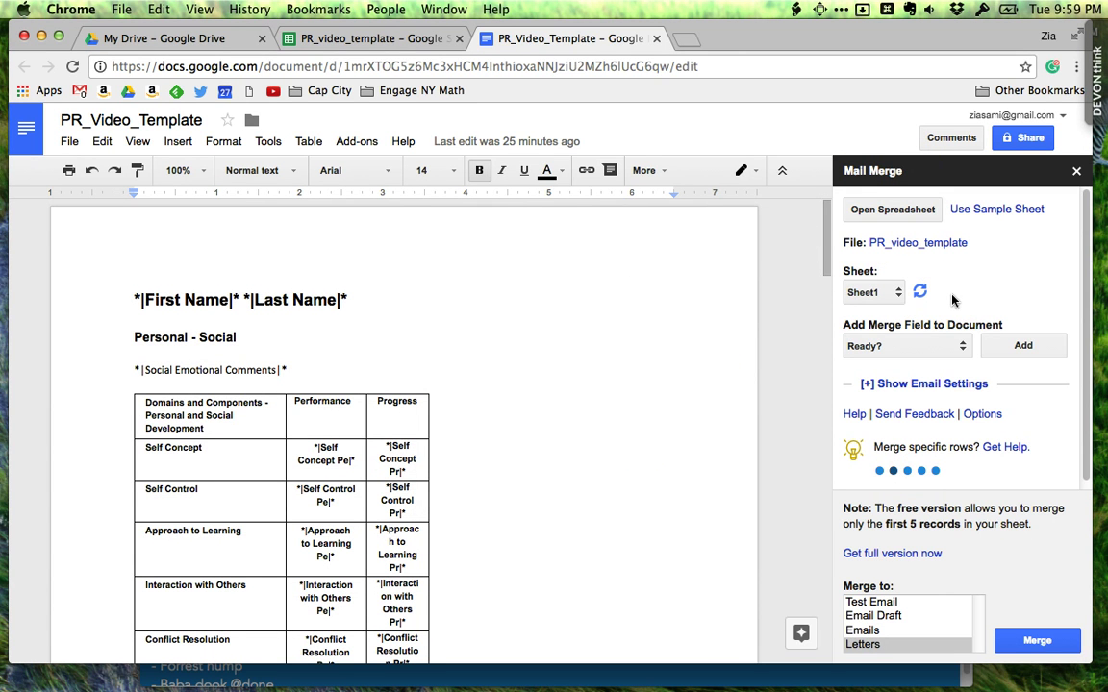
# Step: Refresh the spreadsheet data in Mail Merge, check the email settings, and keep Letters as the merge output
pyautogui.click(919, 291)
pyautogui.click(949, 388)
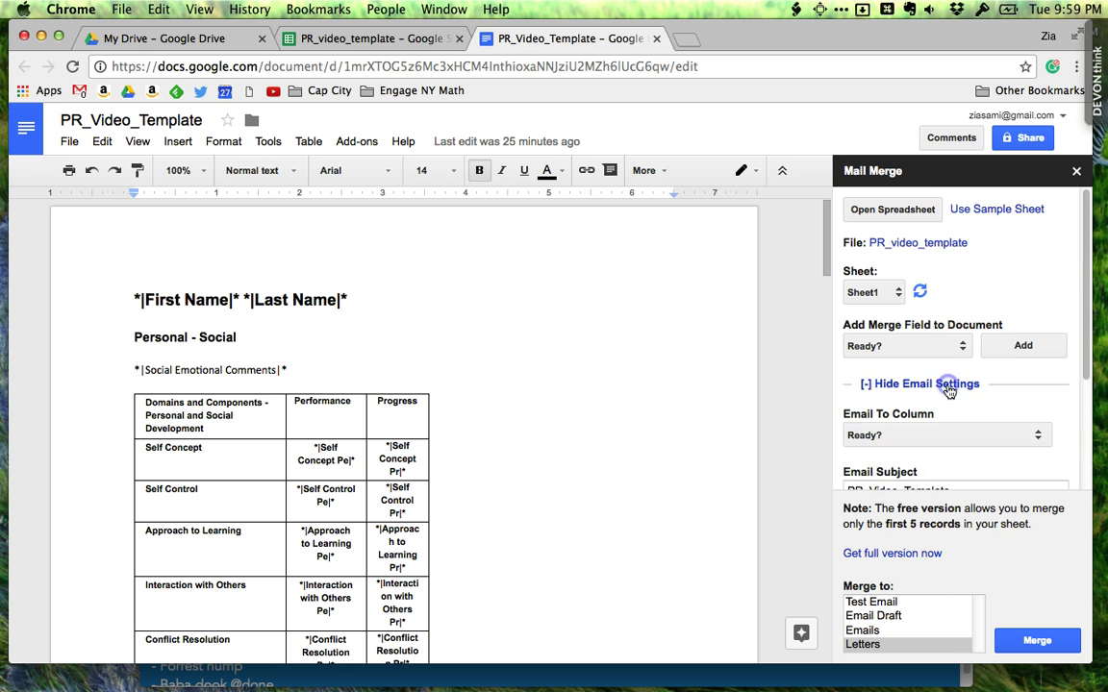
pyautogui.click(949, 387)
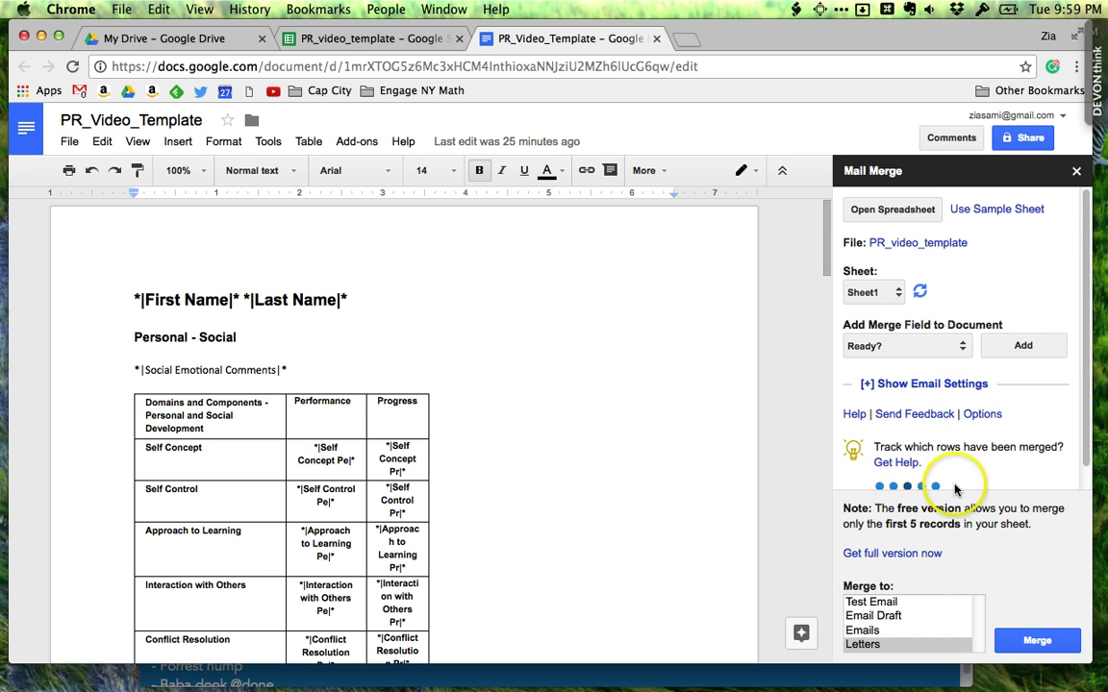
pyautogui.scroll(-1, 959, 484)
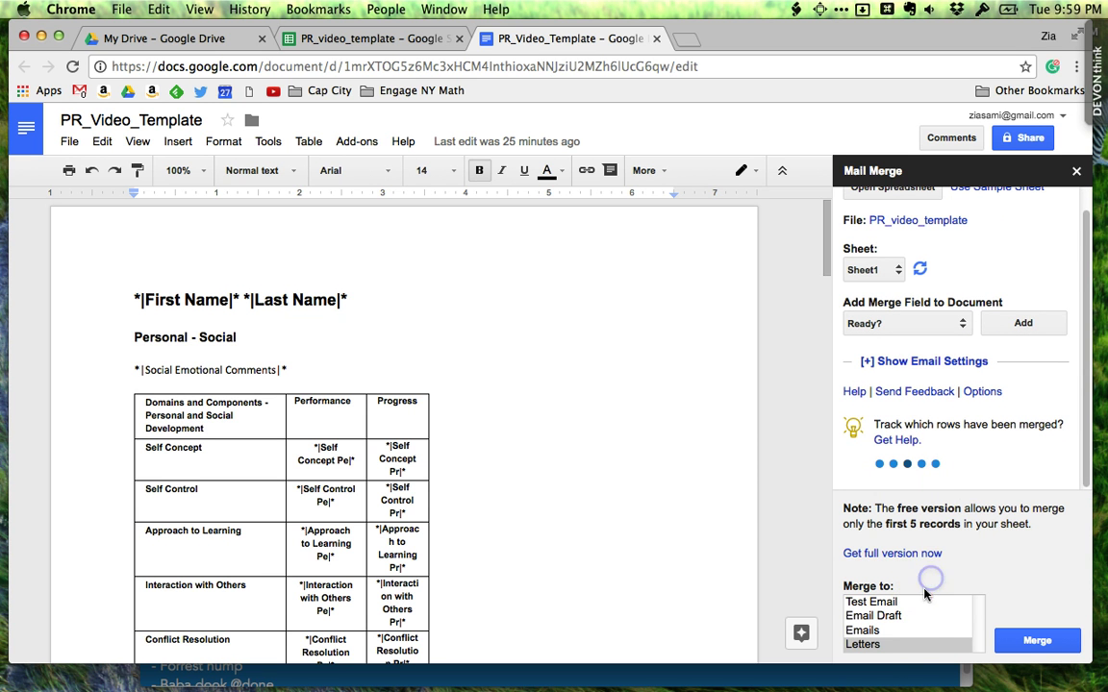
pyautogui.click(913, 655)
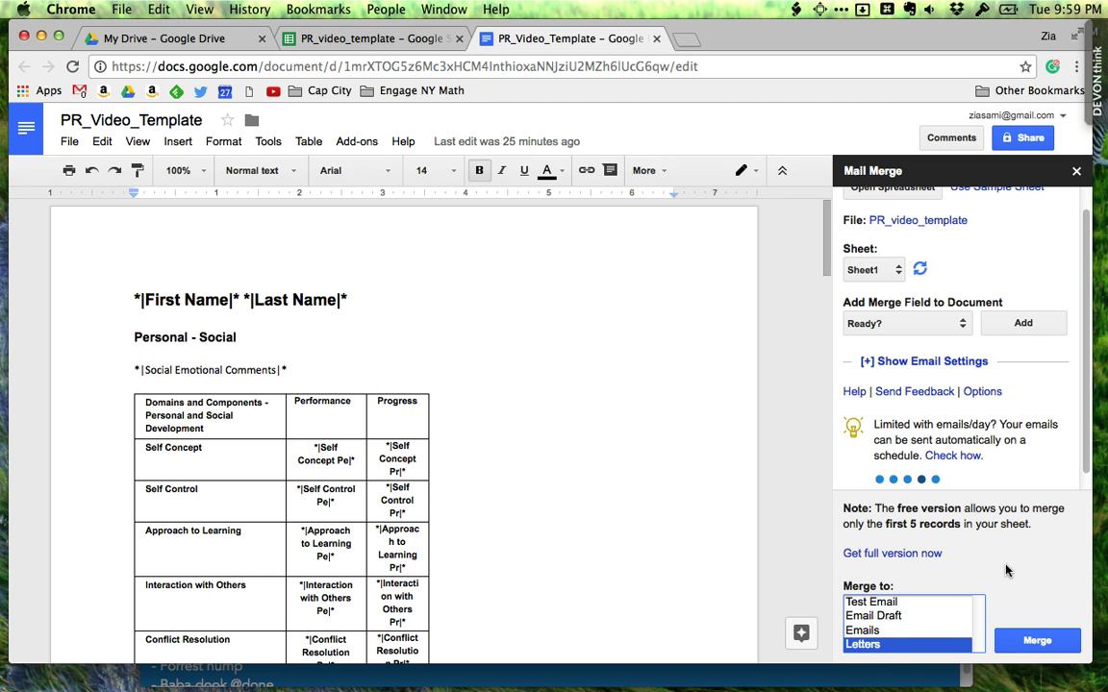
pyautogui.click(919, 269)
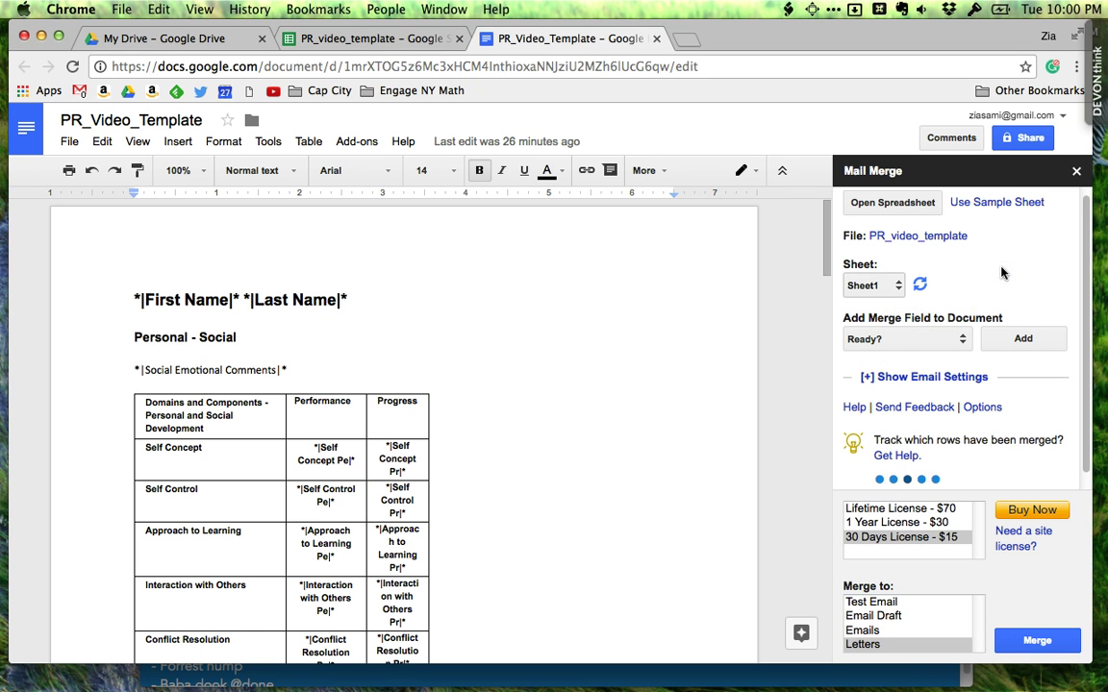
# Step: Compare the Mail Merge license choices and select the 1 Year License at $30
pyautogui.click(377, 37)
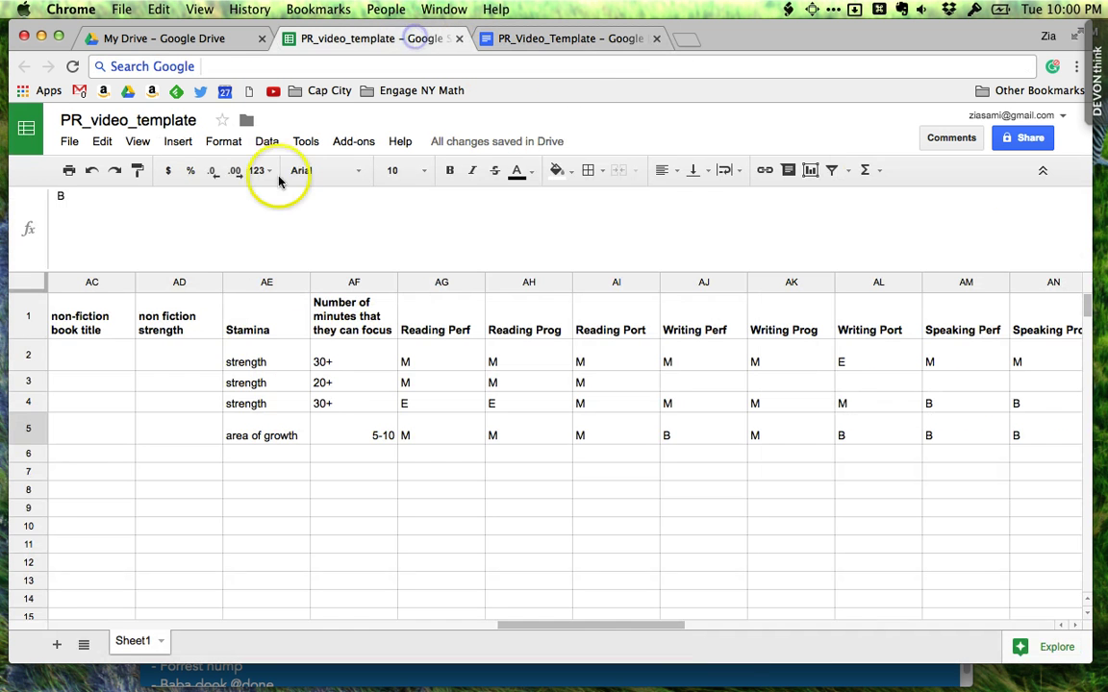
pyautogui.click(576, 37)
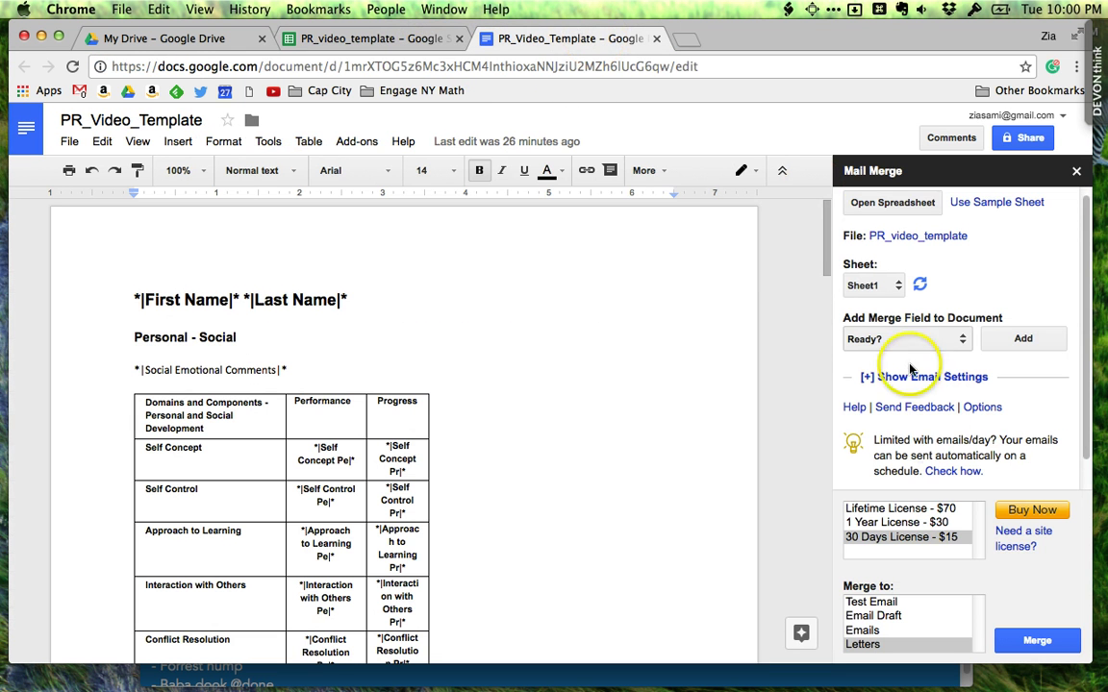
pyautogui.click(943, 542)
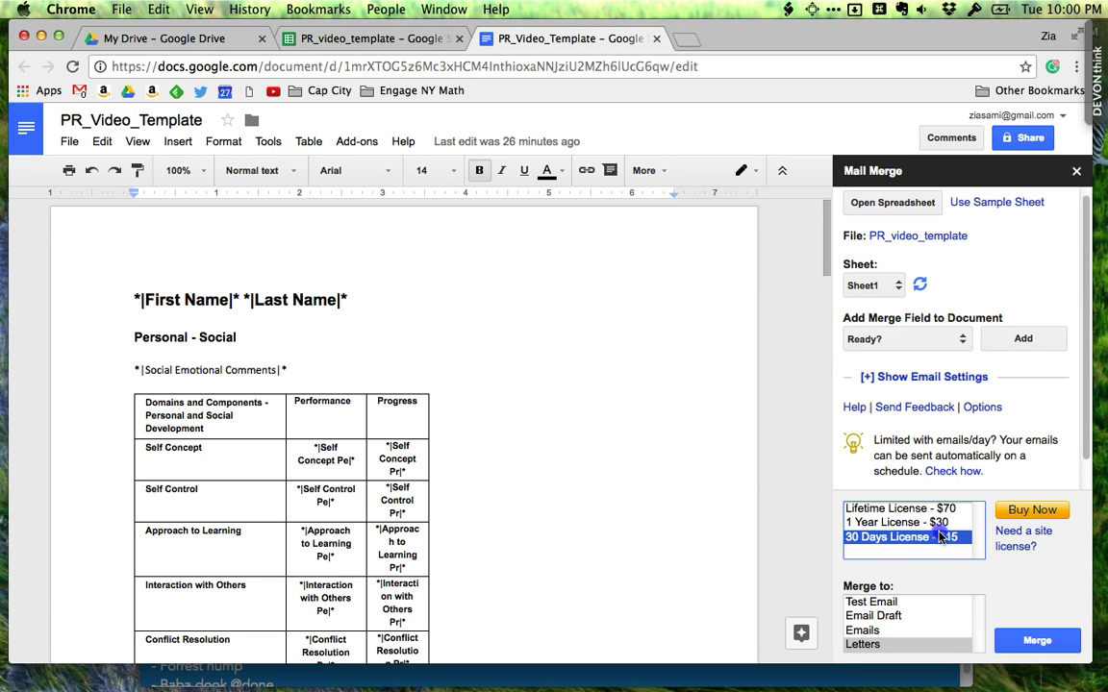
pyautogui.click(942, 523)
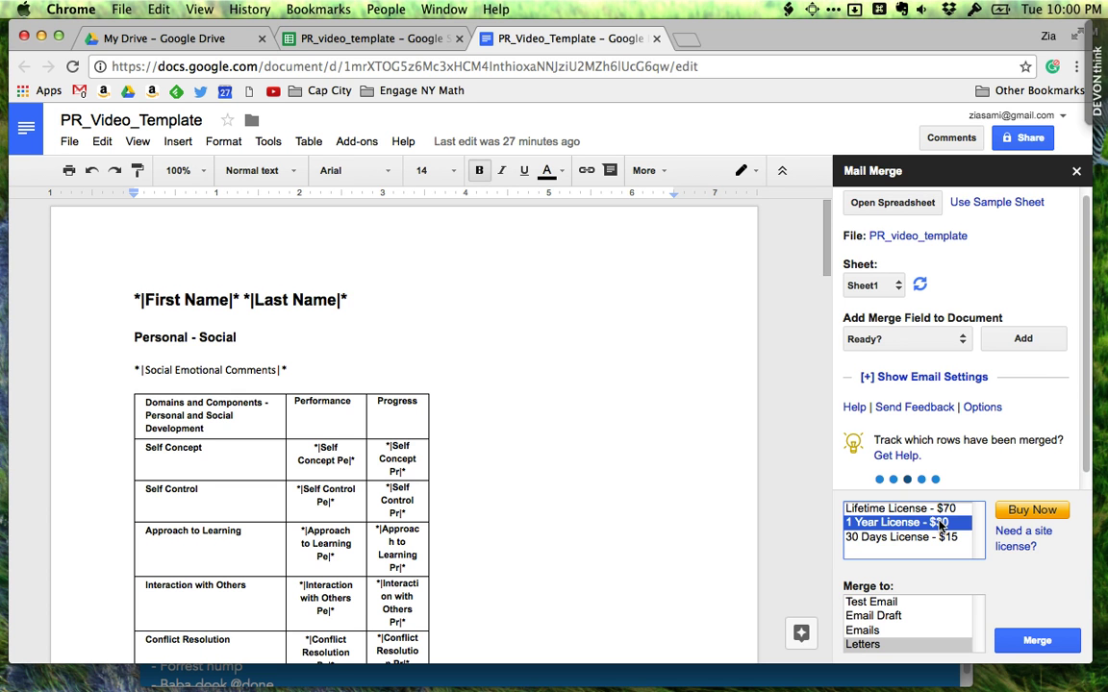
pyautogui.click(940, 529)
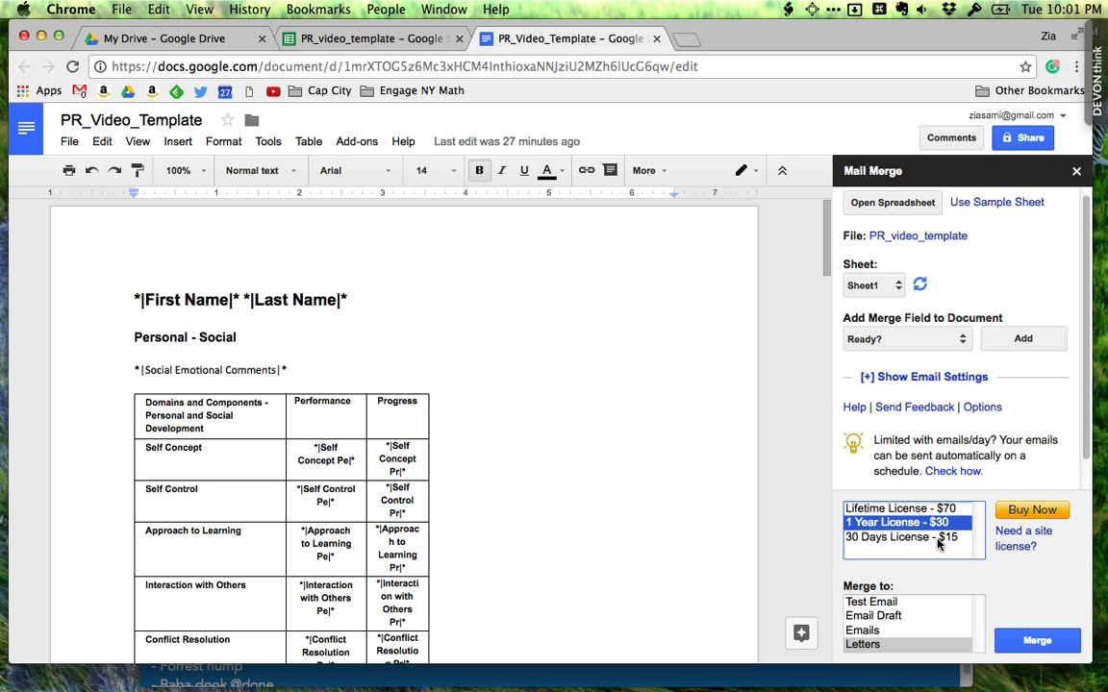
pyautogui.click(950, 527)
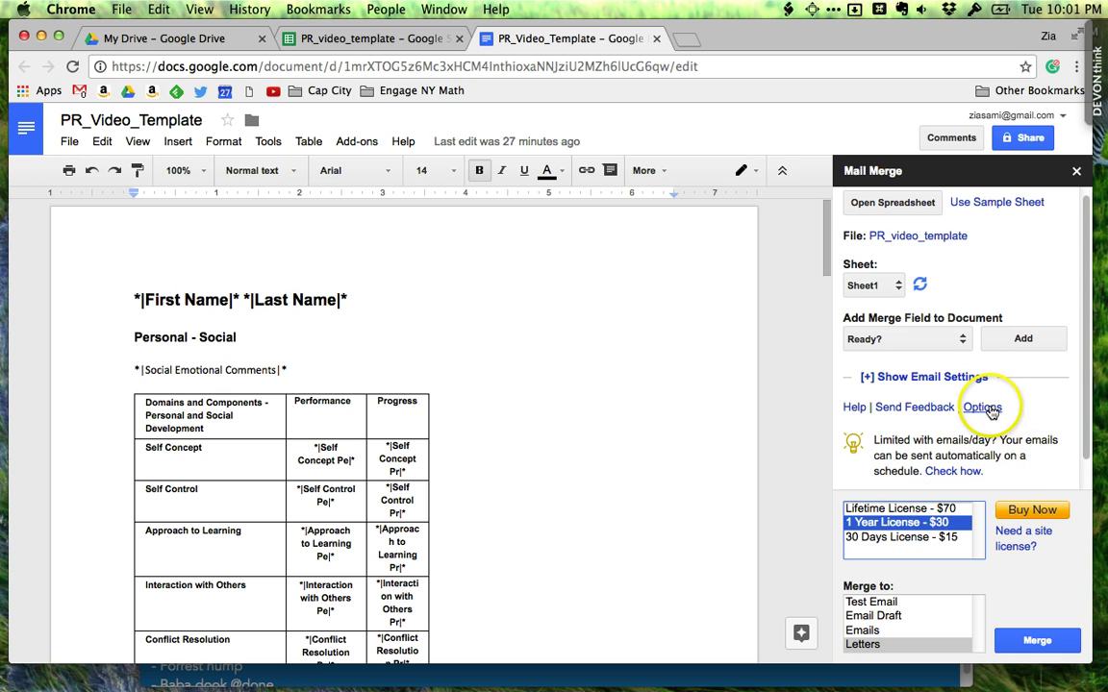
pyautogui.click(957, 539)
pyautogui.click(936, 524)
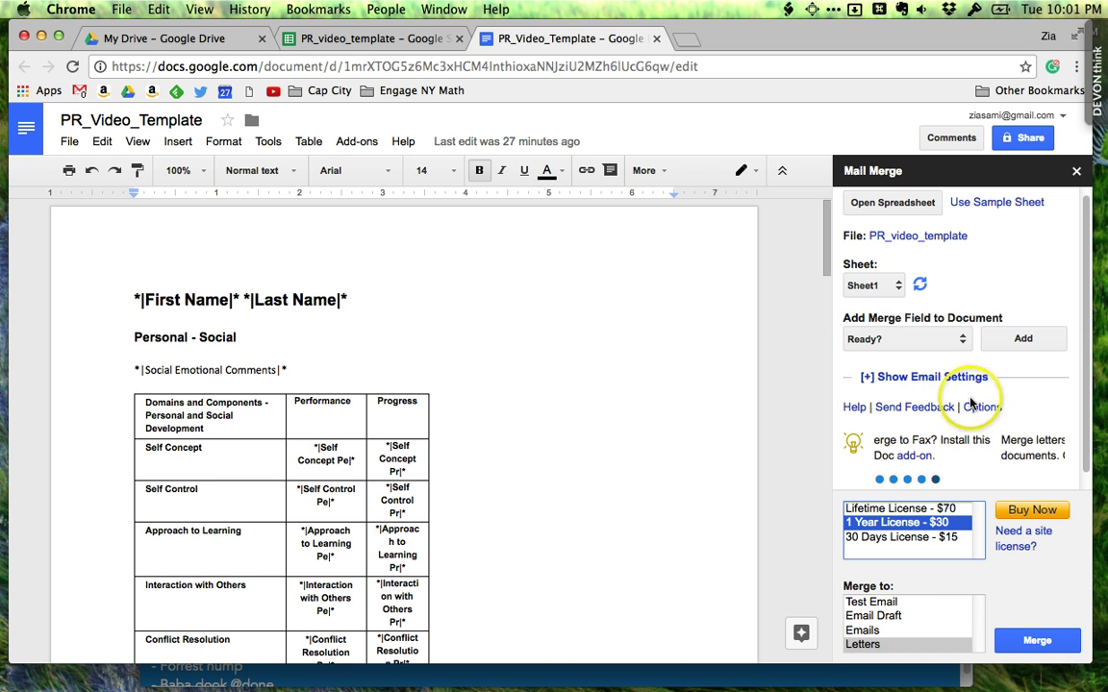
# Step: Save the Mail Merge options with Letters merging into multiple documents and First Name as the document name
pyautogui.click(956, 643)
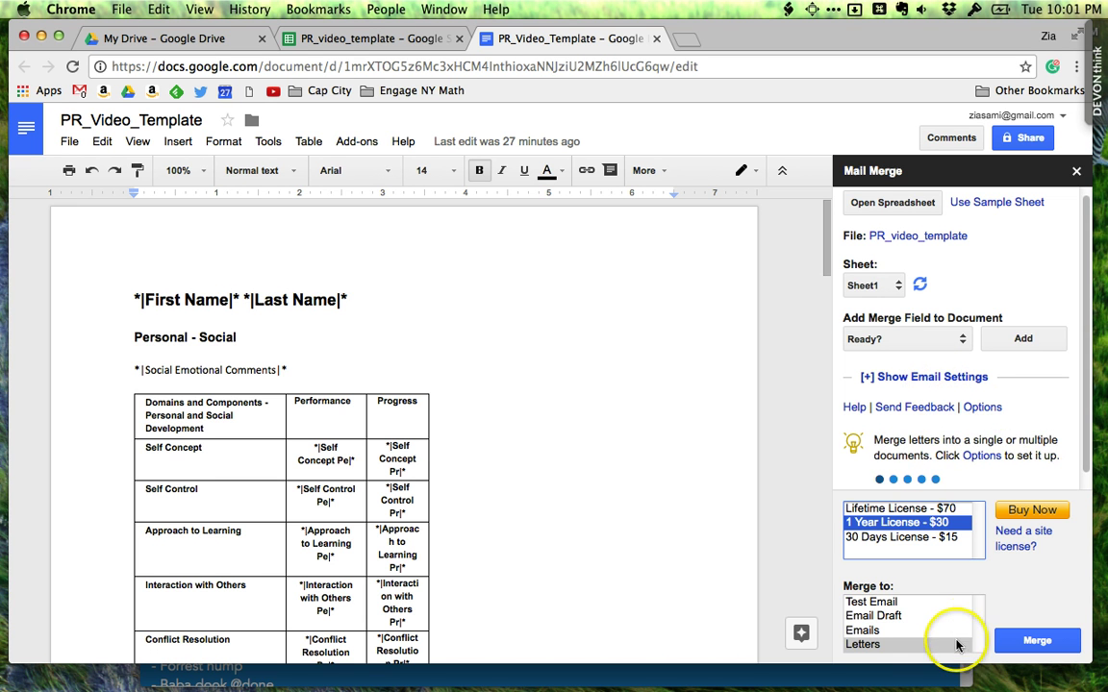
pyautogui.click(975, 408)
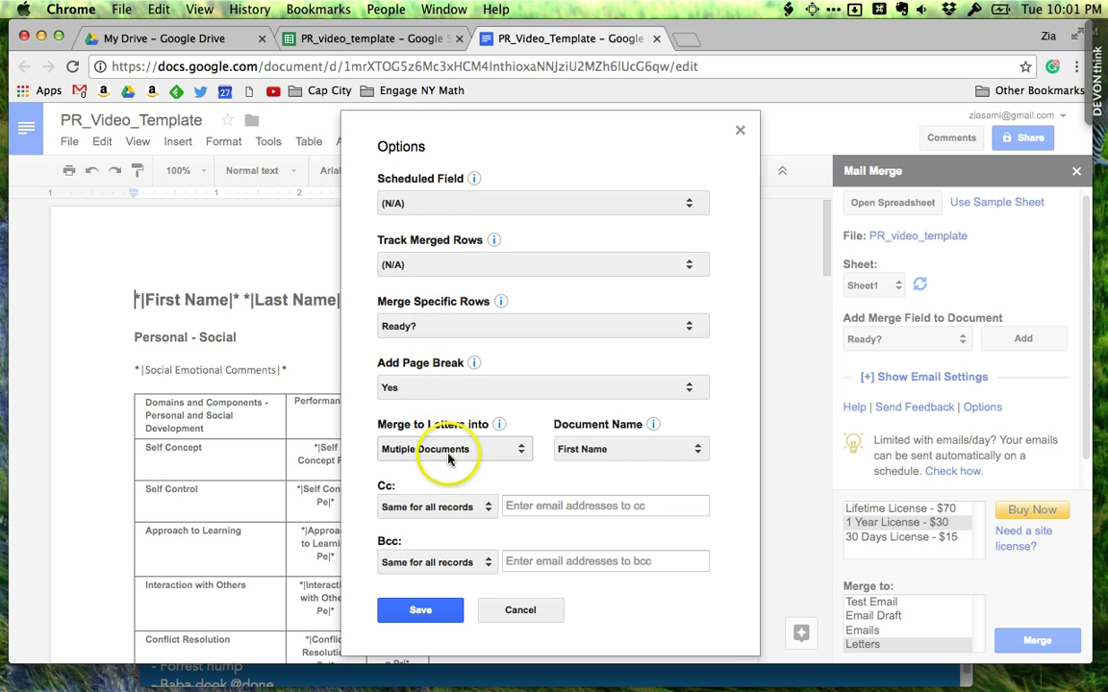
pyautogui.click(603, 453)
pyautogui.click(604, 450)
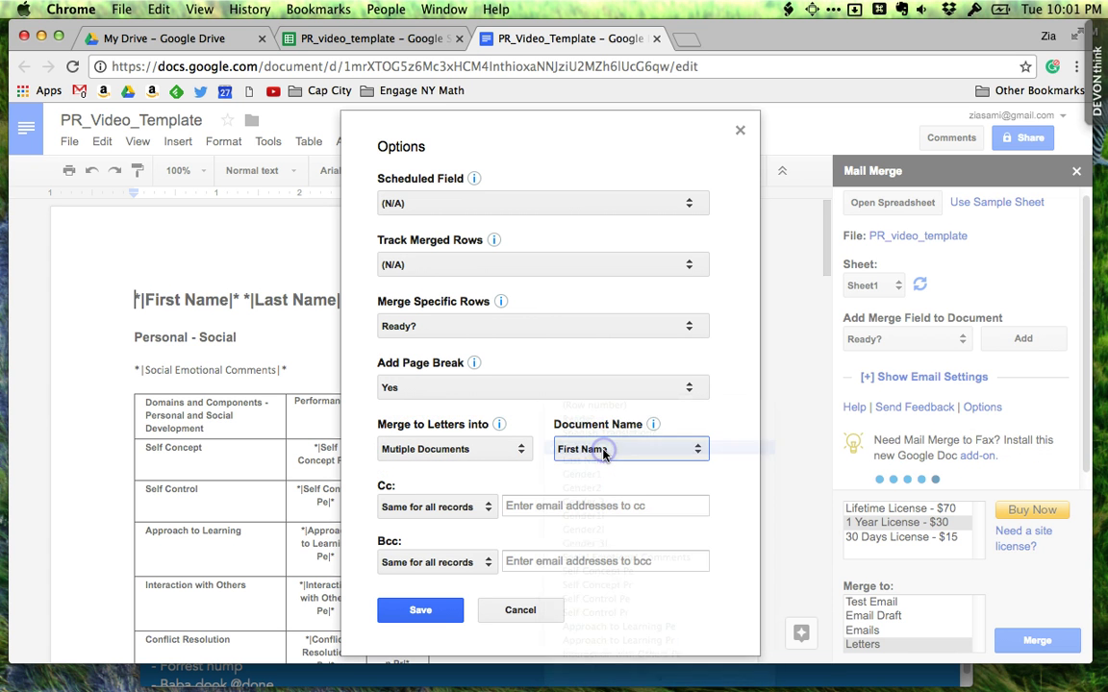
pyautogui.click(430, 618)
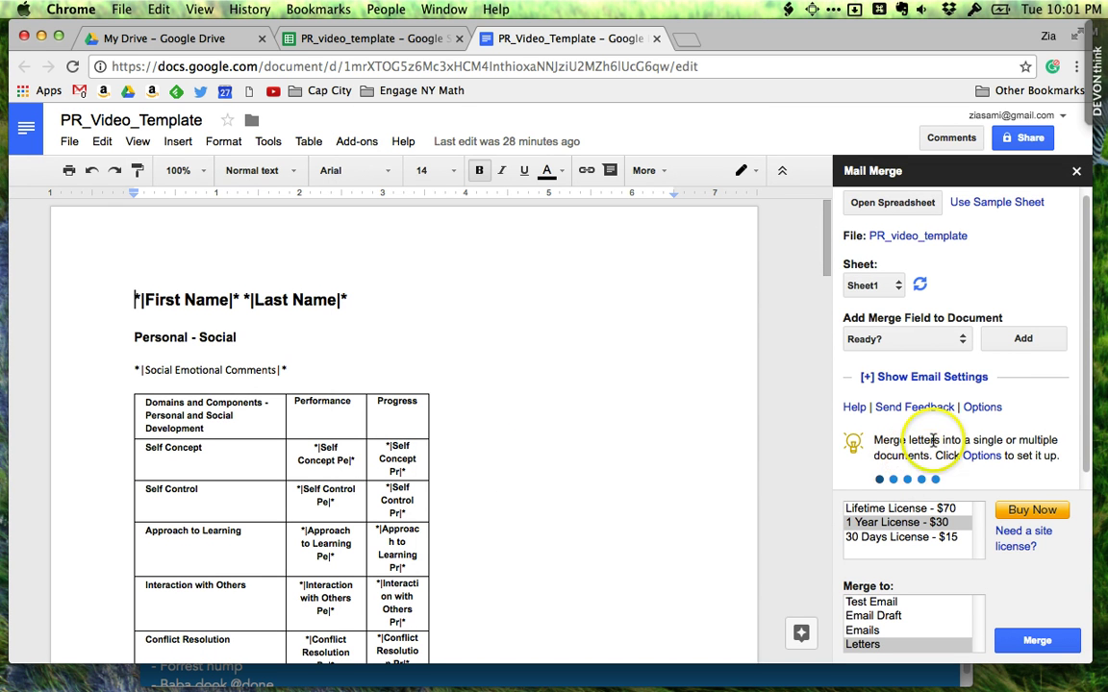
# Step: Refresh the spreadsheet data, merge all records to Letters, and open the folder of merged letters
pyautogui.click(921, 285)
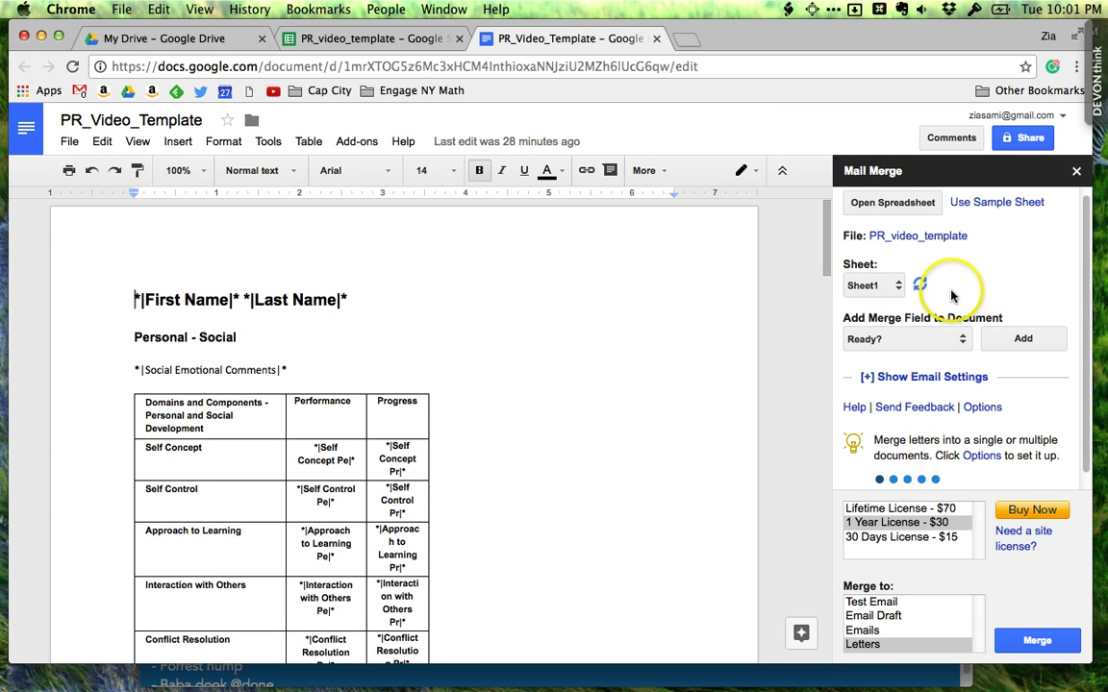
pyautogui.click(1026, 637)
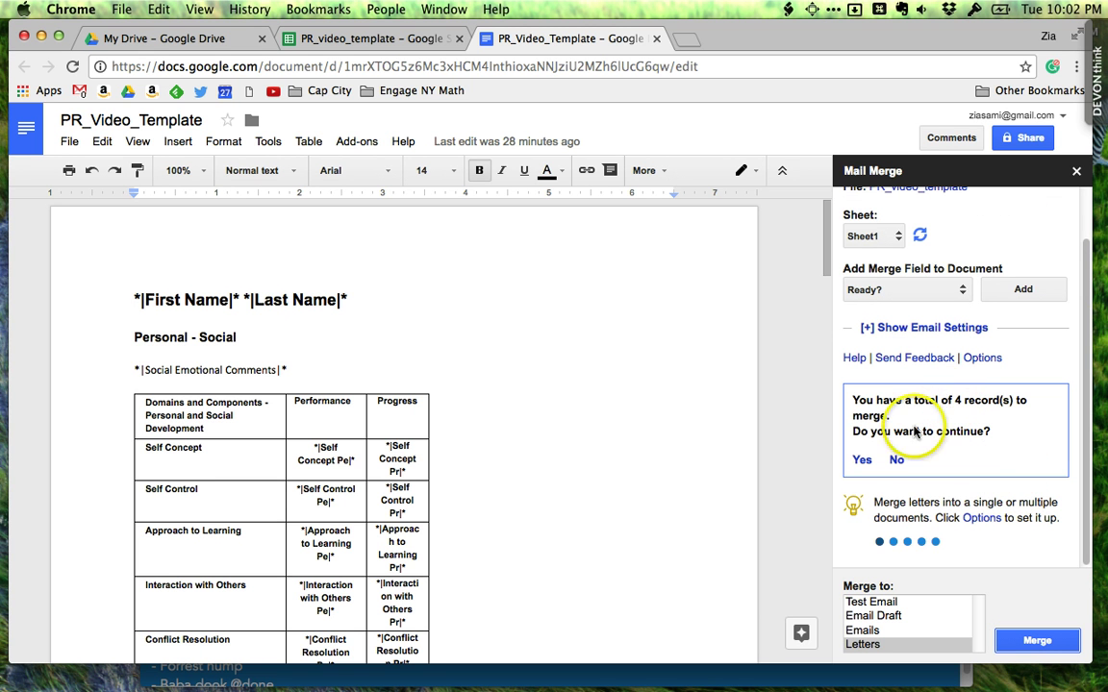
pyautogui.click(859, 473)
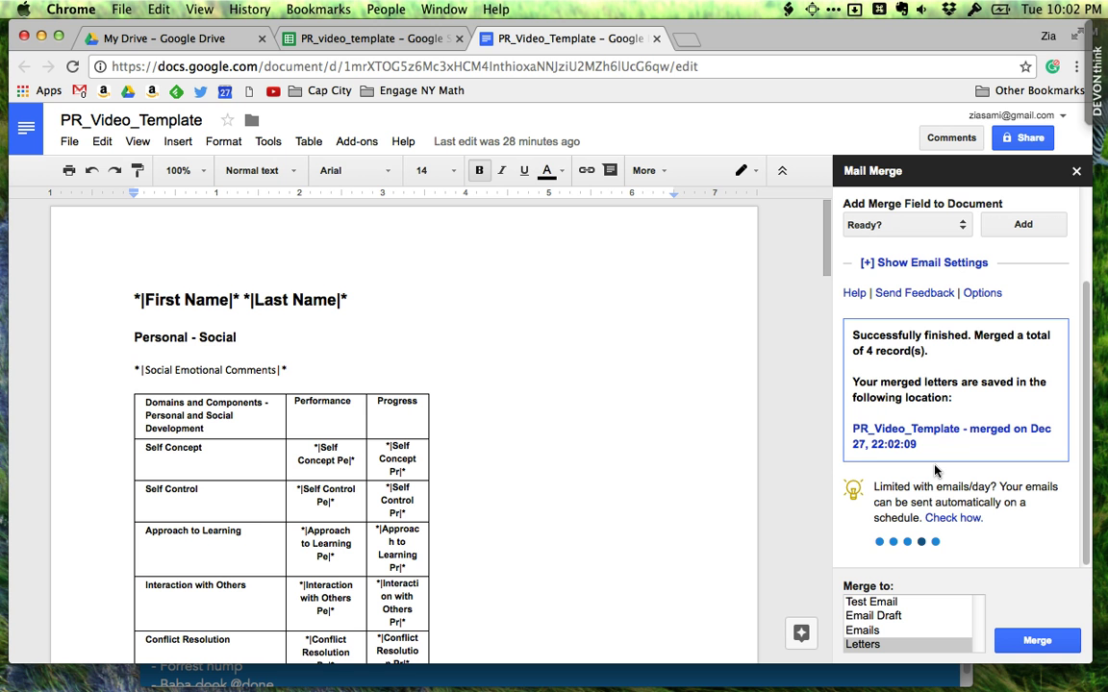
pyautogui.click(872, 435)
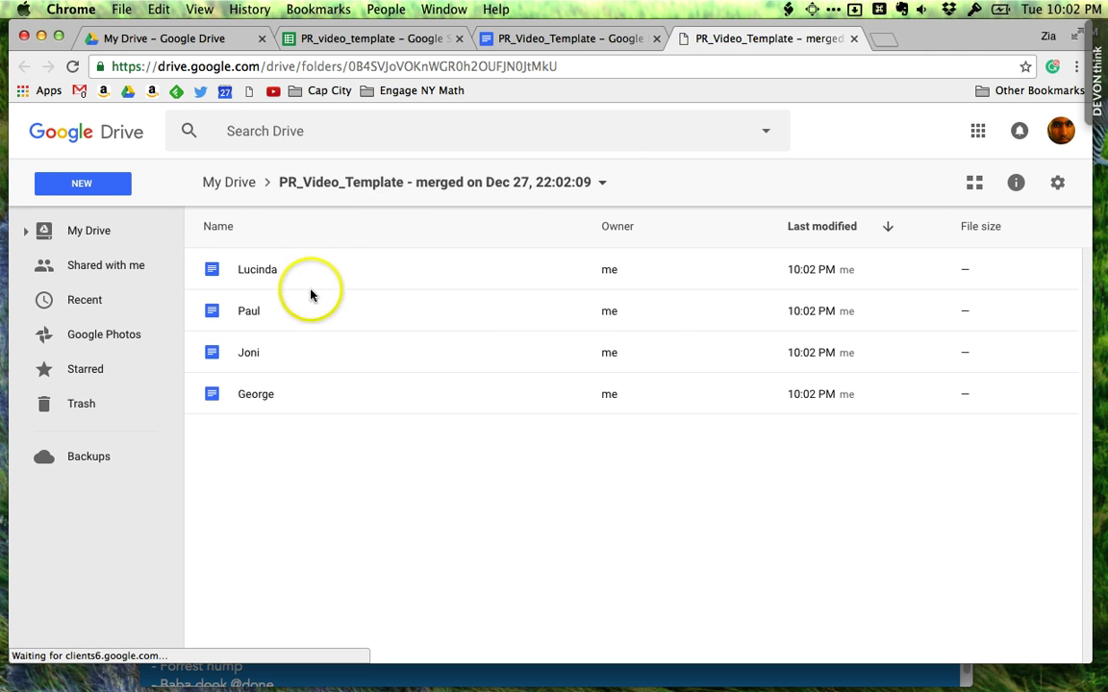
# Step: Open the first merged report card in the folder, check its heading and Personal - Social section, and close it
pyautogui.click(309, 287)
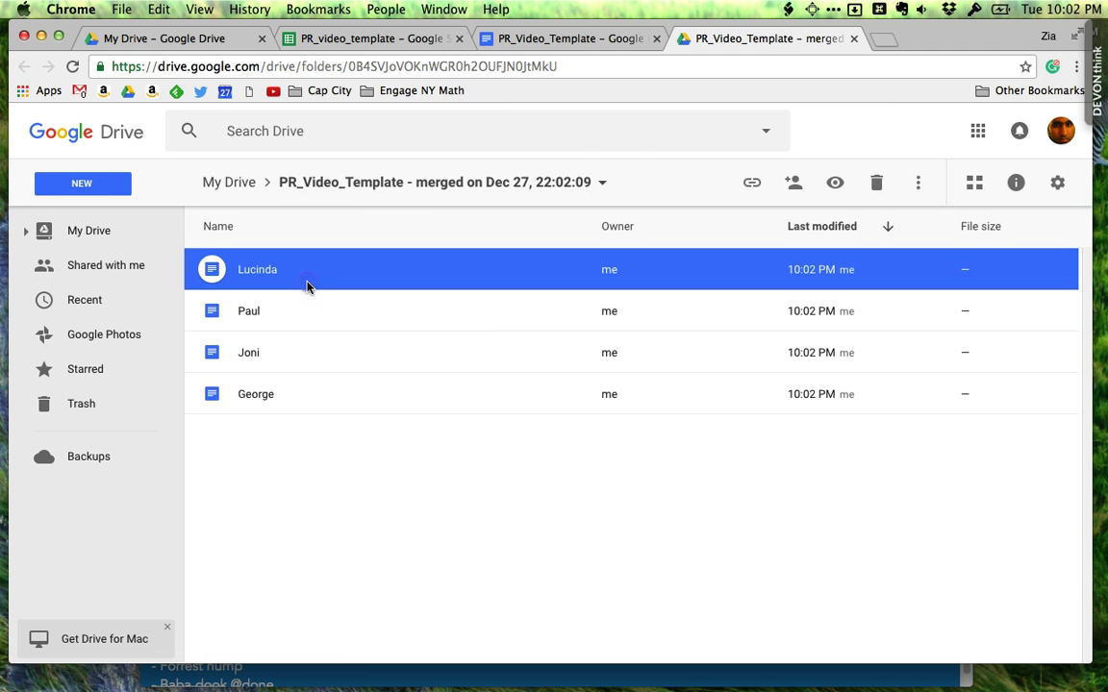
pyautogui.click(304, 320)
pyautogui.doubleClick(316, 268)
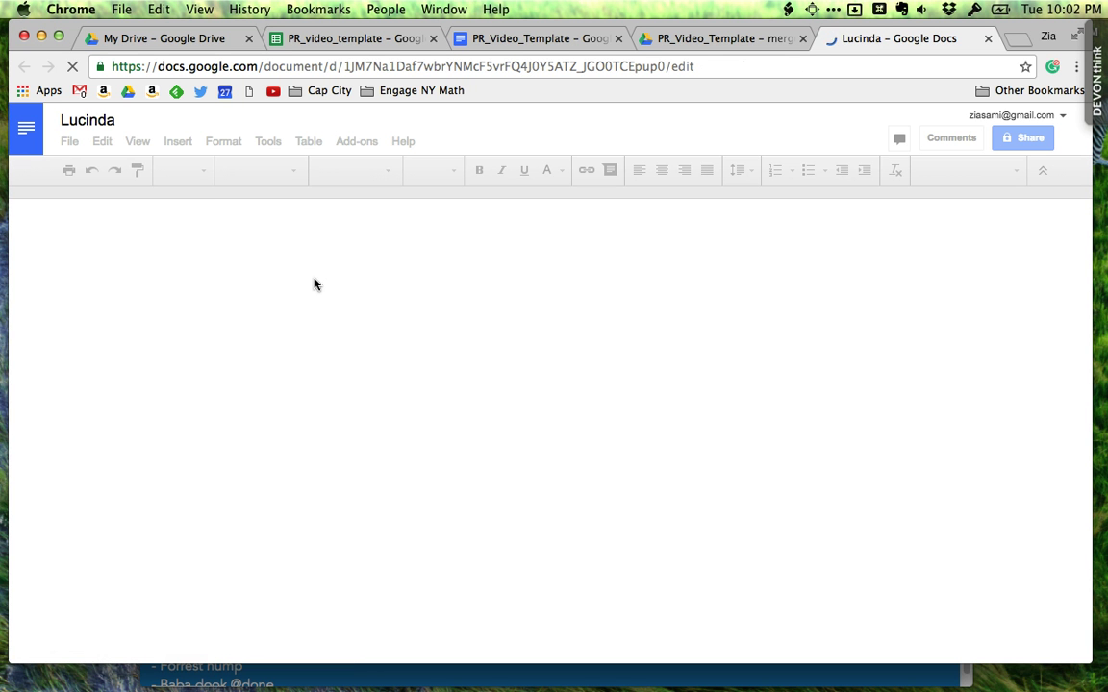
pyautogui.click(381, 304)
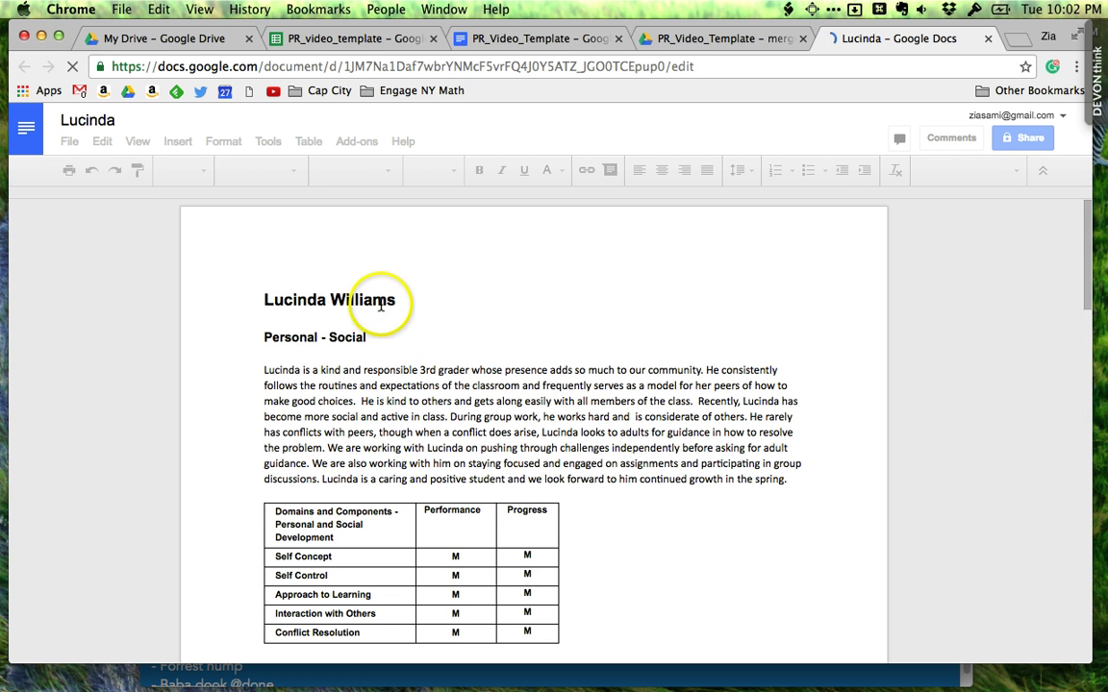
pyautogui.click(348, 343)
pyautogui.click(378, 346)
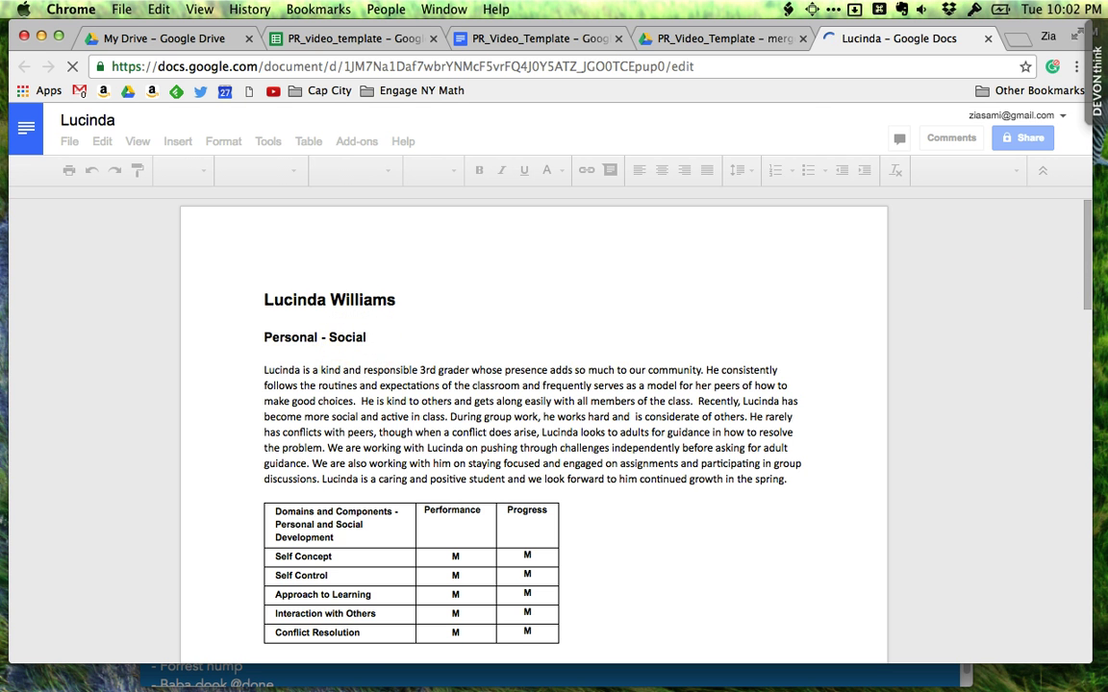
pyautogui.click(987, 38)
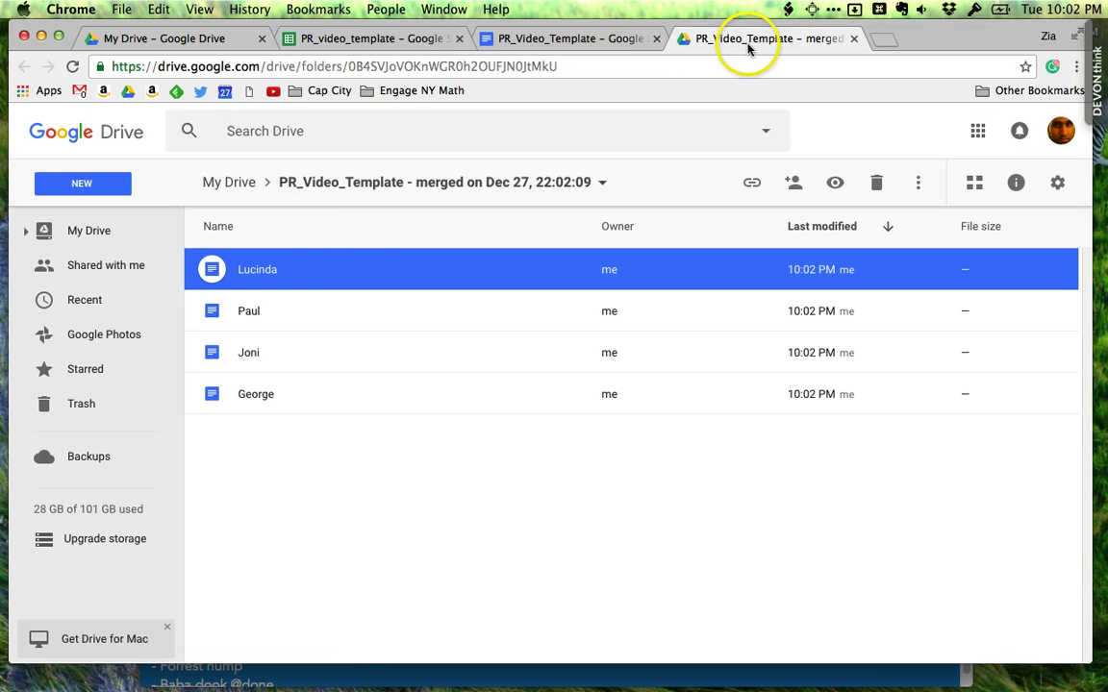
# Step: Open the second merged report card, examine its Personal - Social, Literacy and Math sections, and return to the document's start
pyautogui.doubleClick(279, 304)
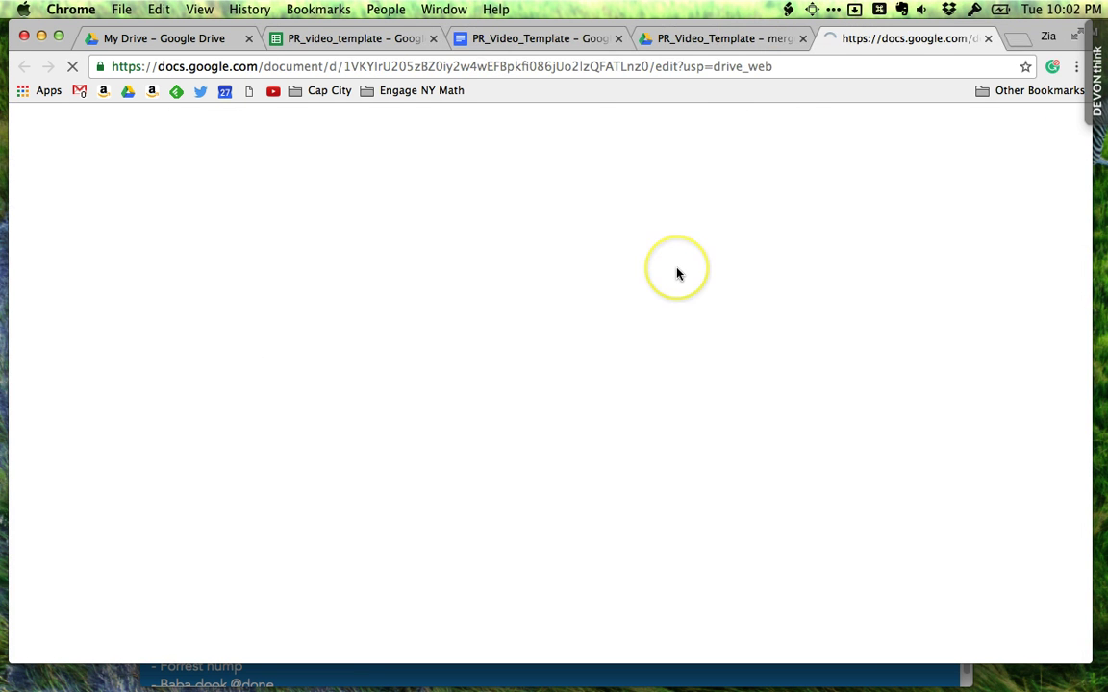
pyautogui.click(447, 386)
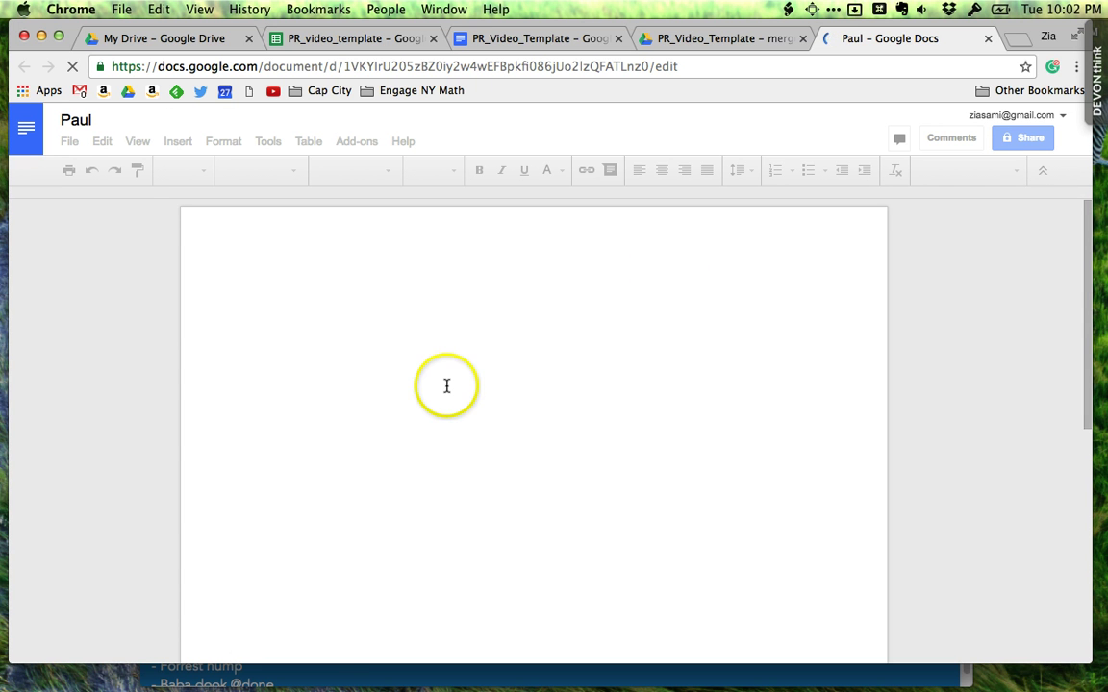
pyautogui.scroll(-1, 446, 386)
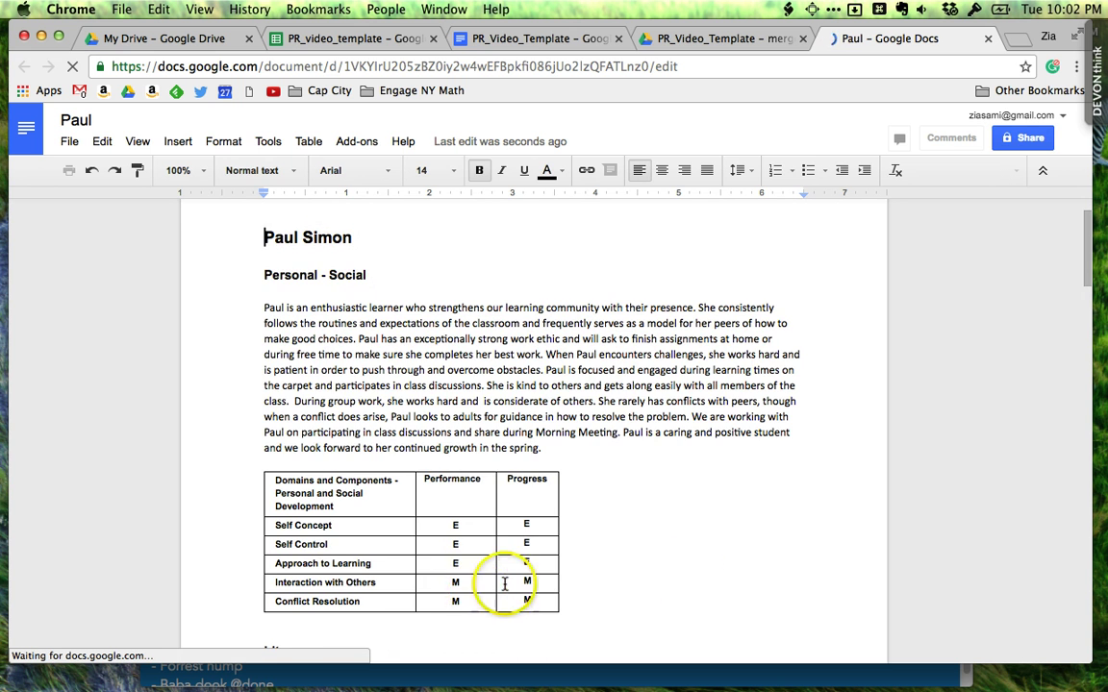
pyautogui.scroll(-2, 661, 494)
pyautogui.scroll(-2, 613, 290)
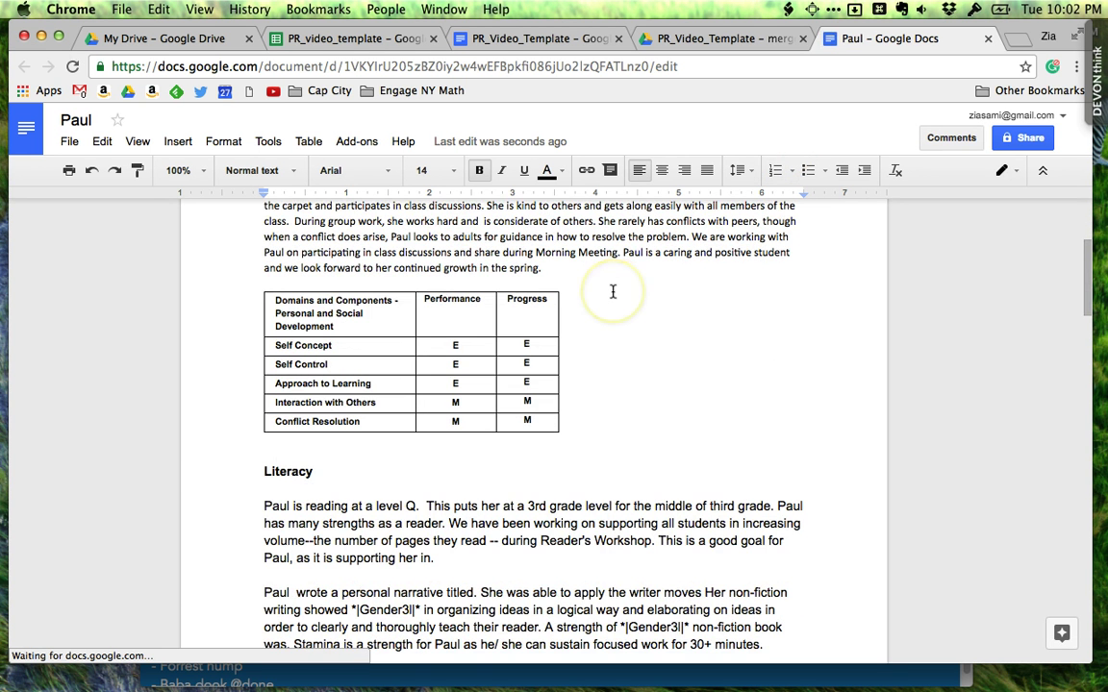
pyautogui.scroll(-2, 613, 291)
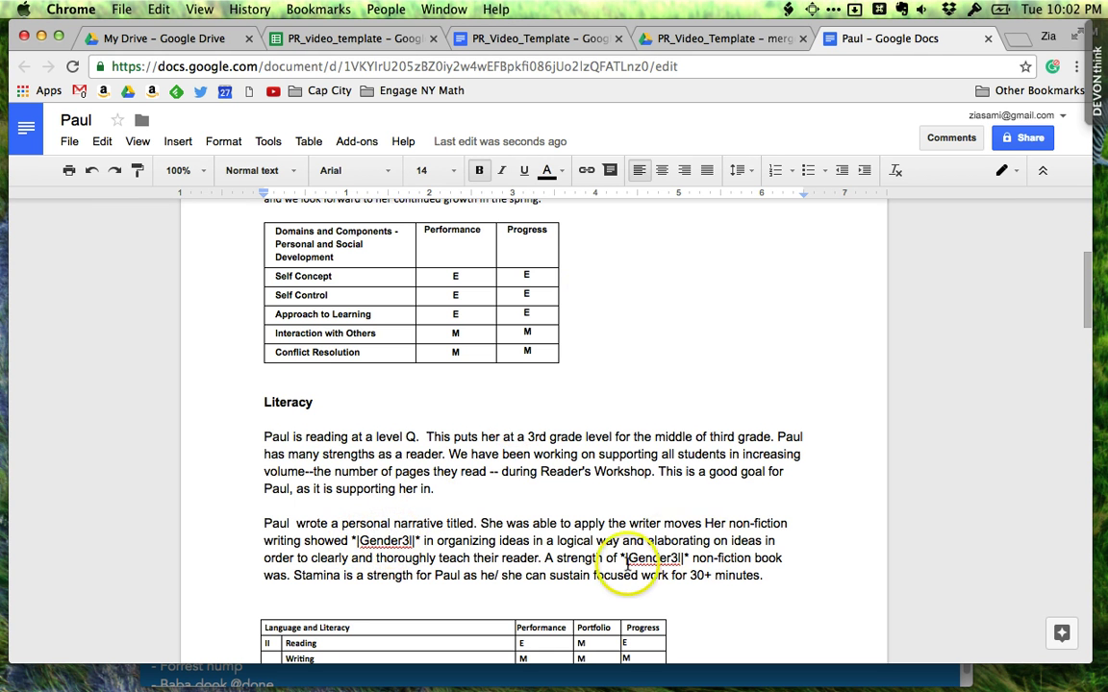
pyautogui.scroll(-7, 563, 515)
pyautogui.scroll(-6, 623, 566)
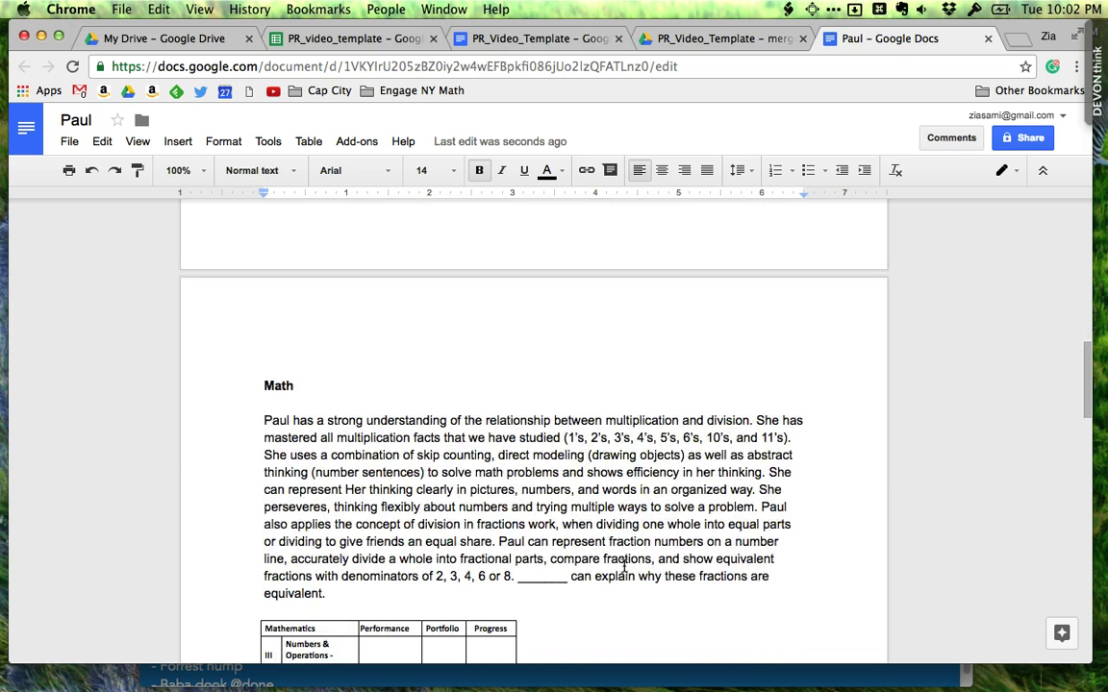
pyautogui.scroll(15, 623, 566)
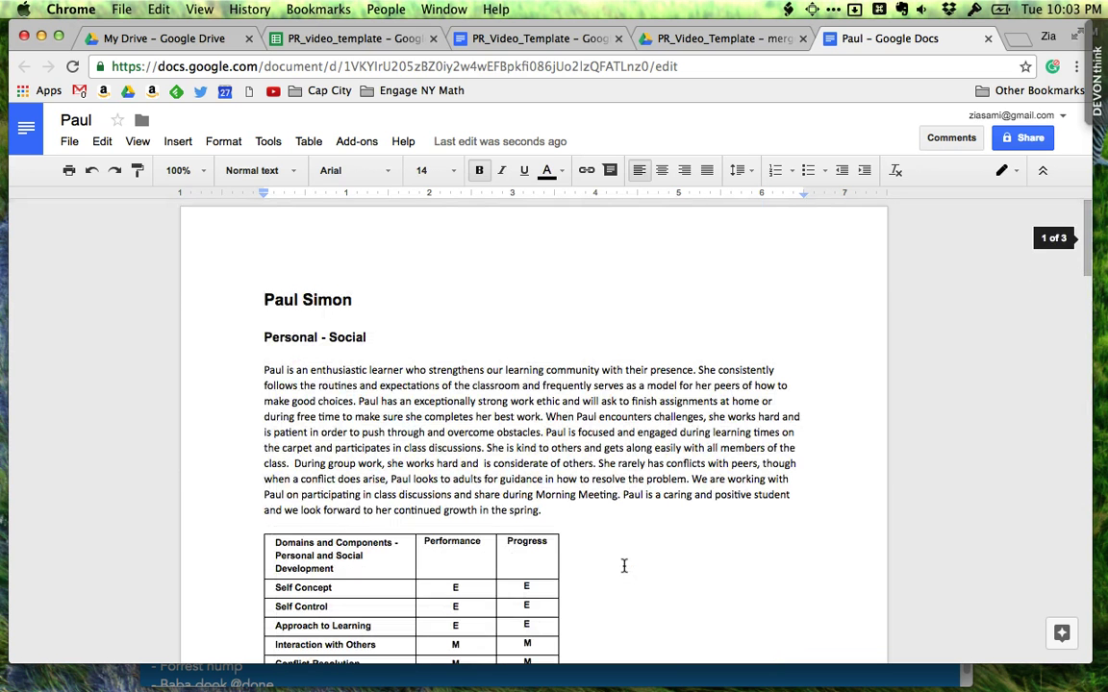